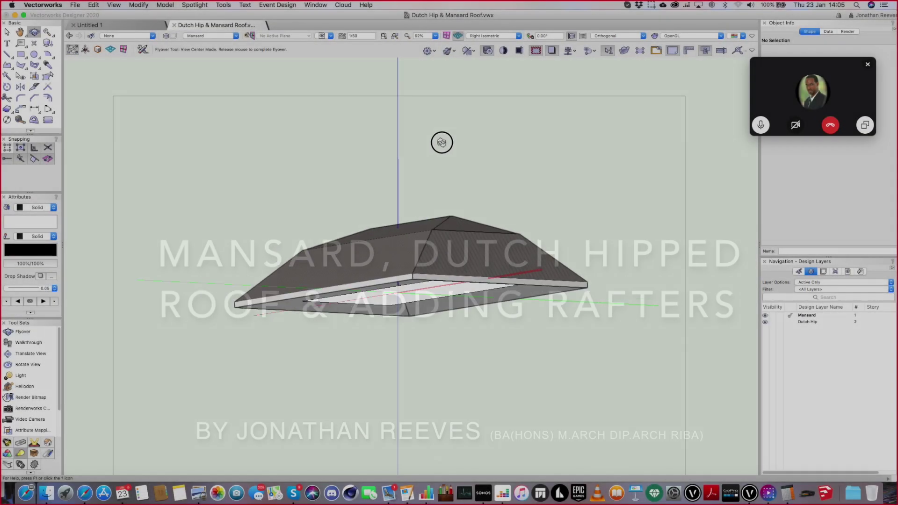
Create a new design layer named Mansard 2.
{"action": "left_click_drag", "start_coordinate": [441, 143], "coordinate": [511, 240]}
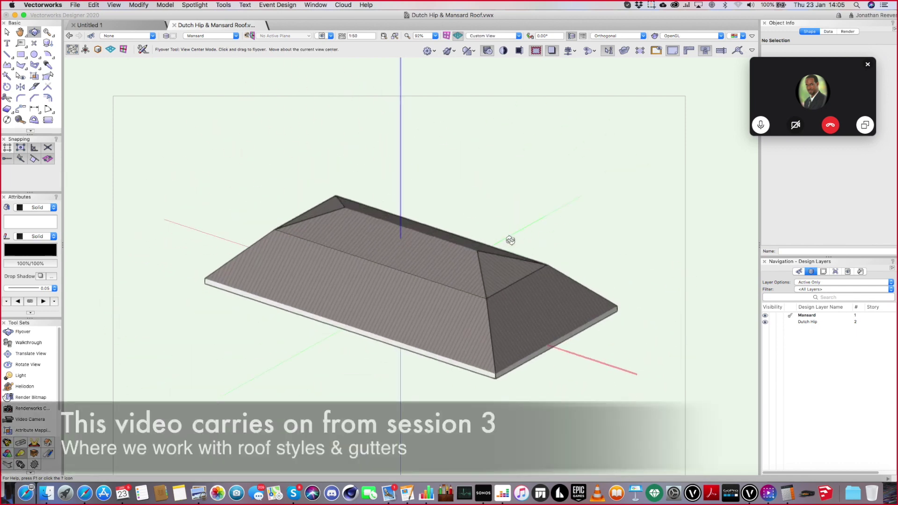
{"action": "key", "text": "super+5"}
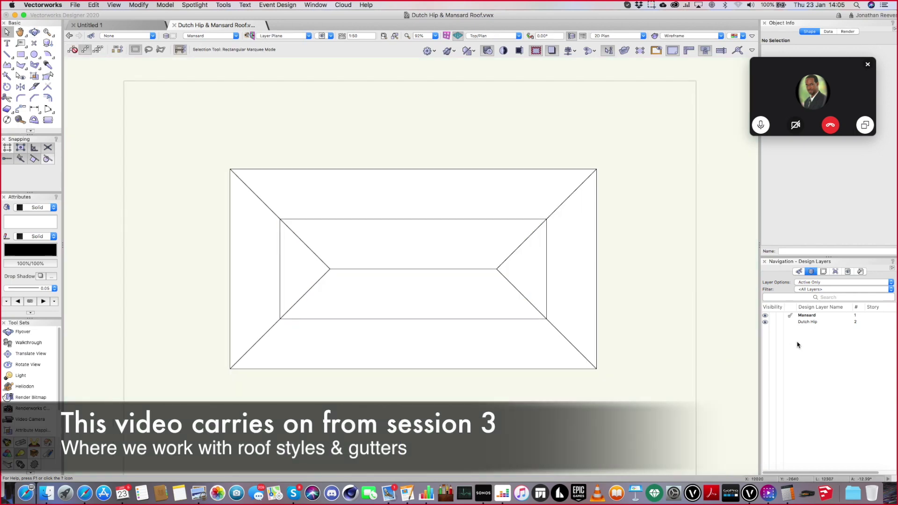
{"action": "right_click", "coordinate": [816, 343]}
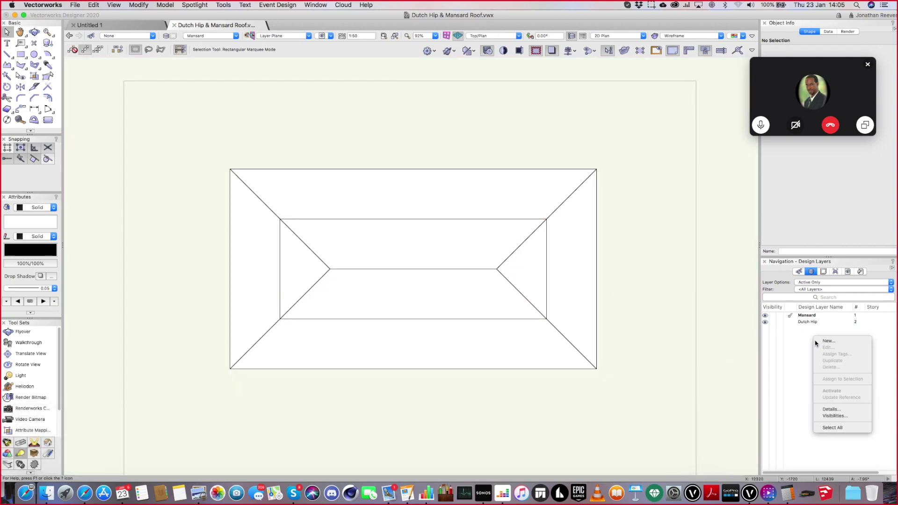
{"action": "left_click", "coordinate": [818, 343]}
{"action": "type", "text": "Mansard 2"}
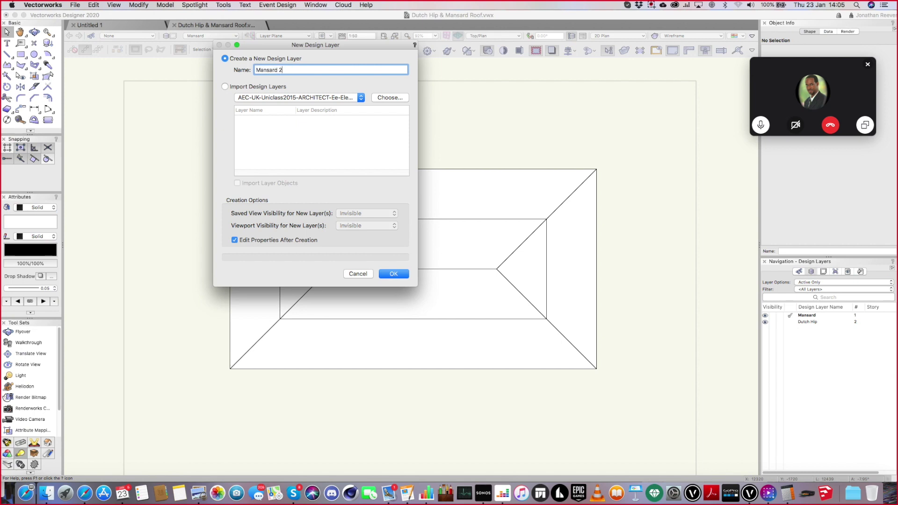
{"action": "key", "text": "Return"}
{"action": "key", "text": "Return"}
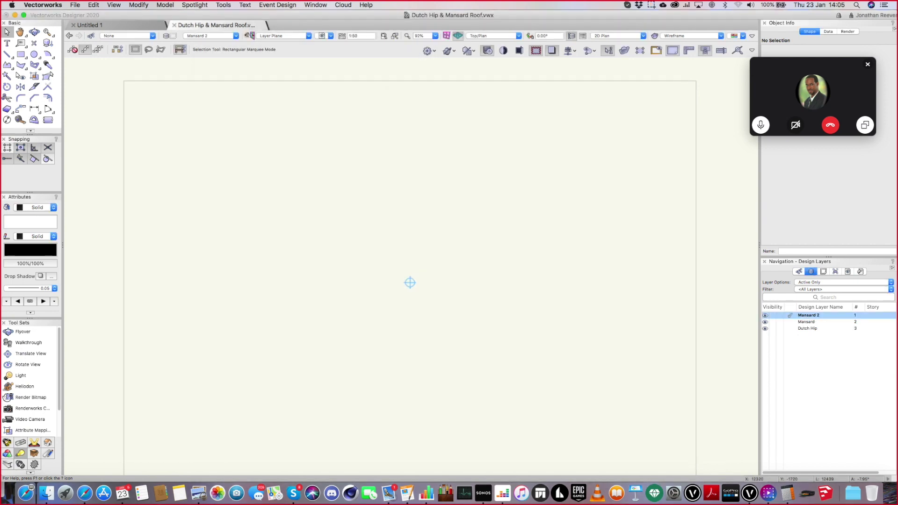
Draw a rectangle on the Mansard 2 layer and set it to 15 m wide and 8 m high.
{"action": "left_click", "coordinate": [20, 54]}
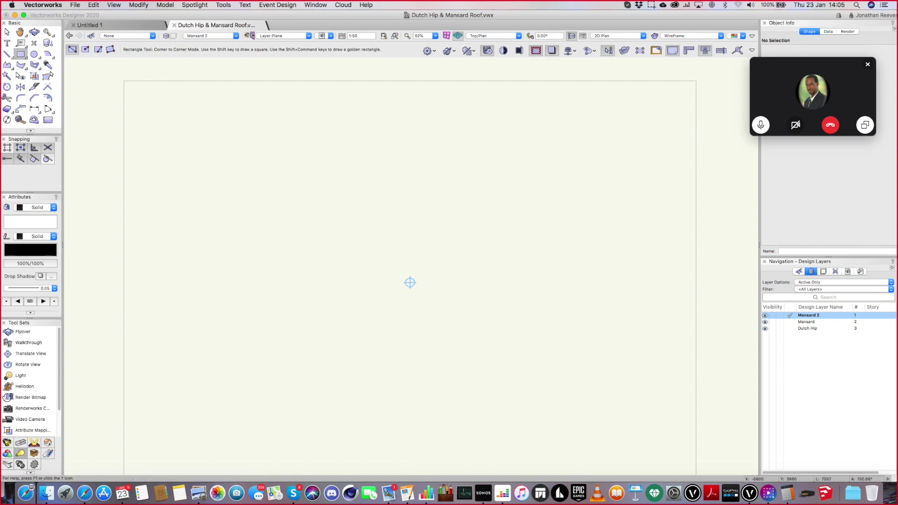
{"action": "left_click_drag", "start_coordinate": [207, 170], "coordinate": [629, 388]}
{"action": "left_click_drag", "start_coordinate": [777, 76], "coordinate": [620, 75]}
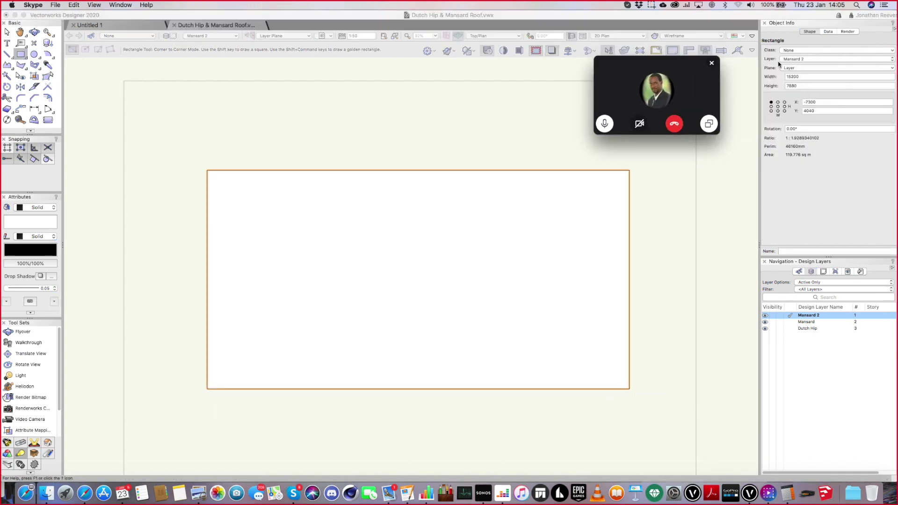
{"action": "left_click", "coordinate": [805, 77]}
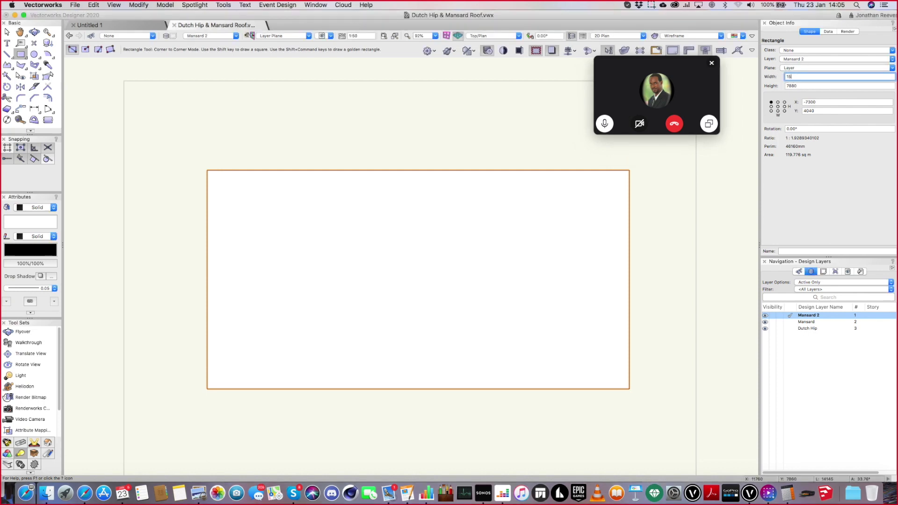
{"action": "type", "text": "15m"}
{"action": "key", "text": "Tab"}
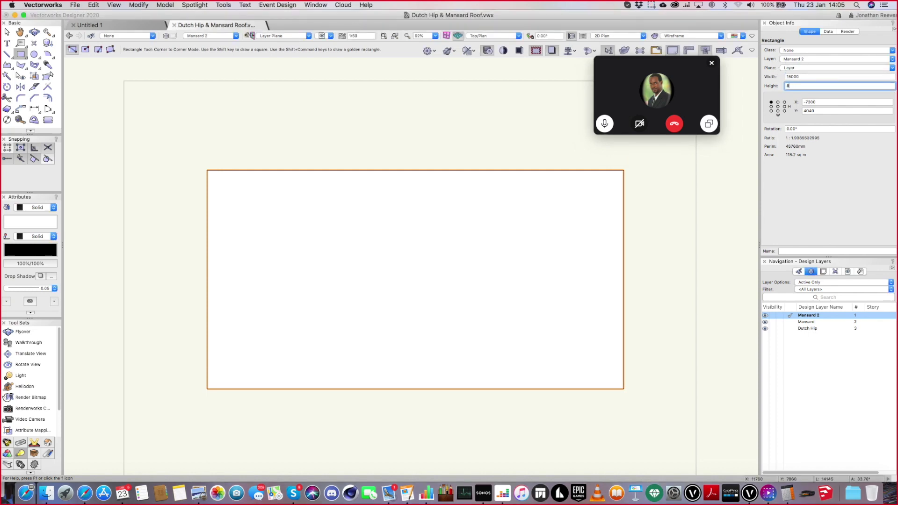
{"action": "type", "text": "8m"}
{"action": "key", "text": "Return"}
{"action": "key", "text": "x"}
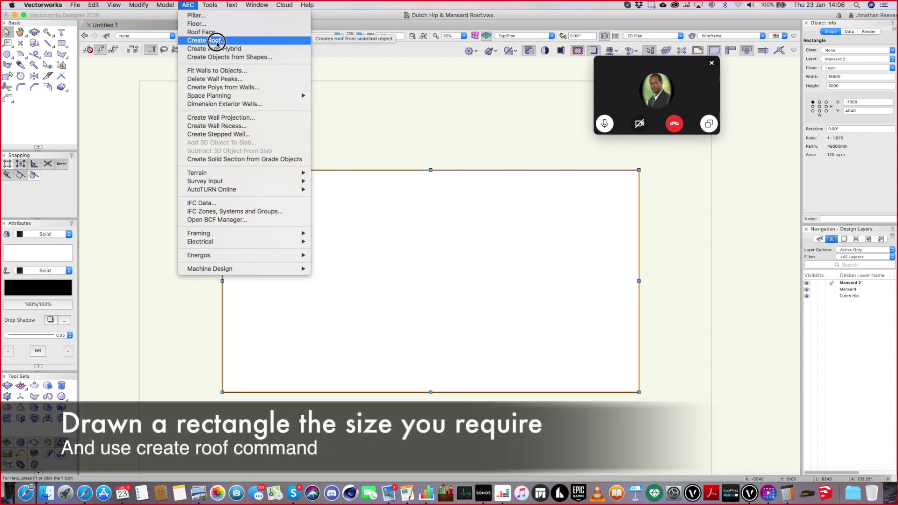
Create a roof from the rectangle with a 45° pitch and show it shaded in a right isometric view.
{"action": "left_click", "coordinate": [216, 42]}
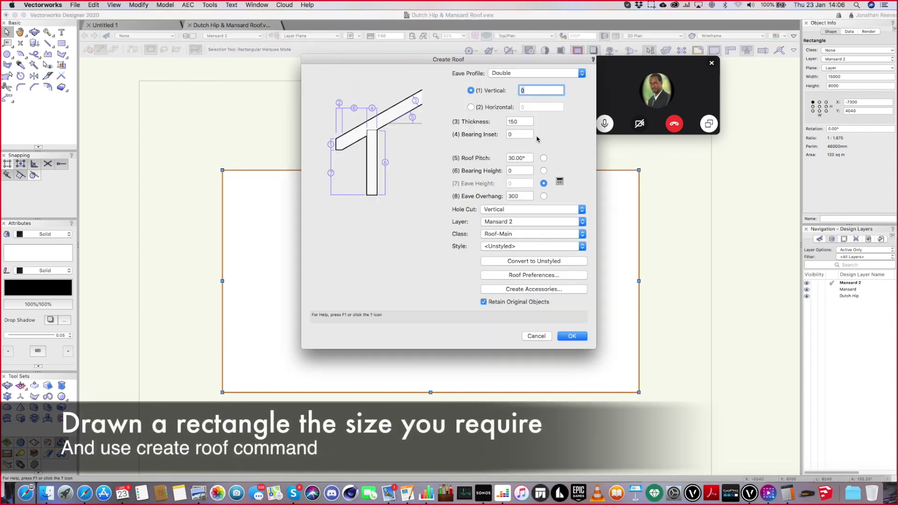
{"action": "left_click", "coordinate": [526, 158]}
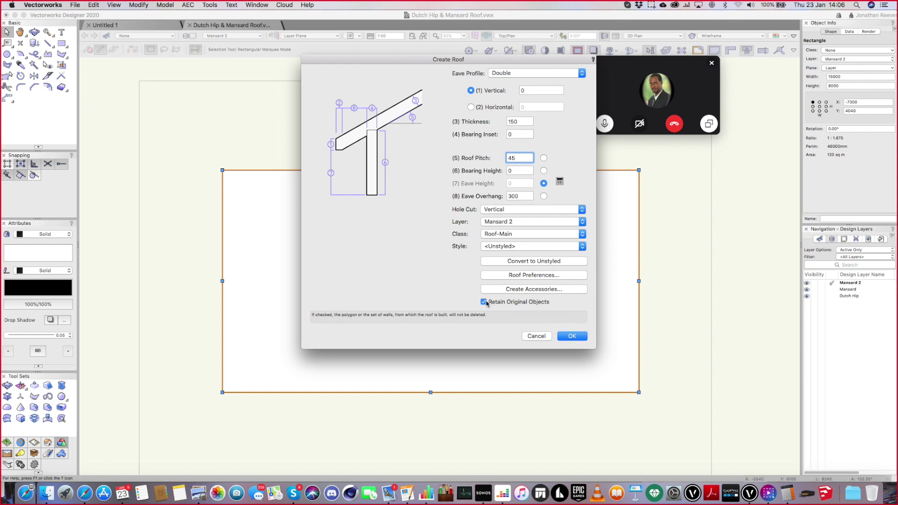
{"action": "left_click", "coordinate": [573, 336]}
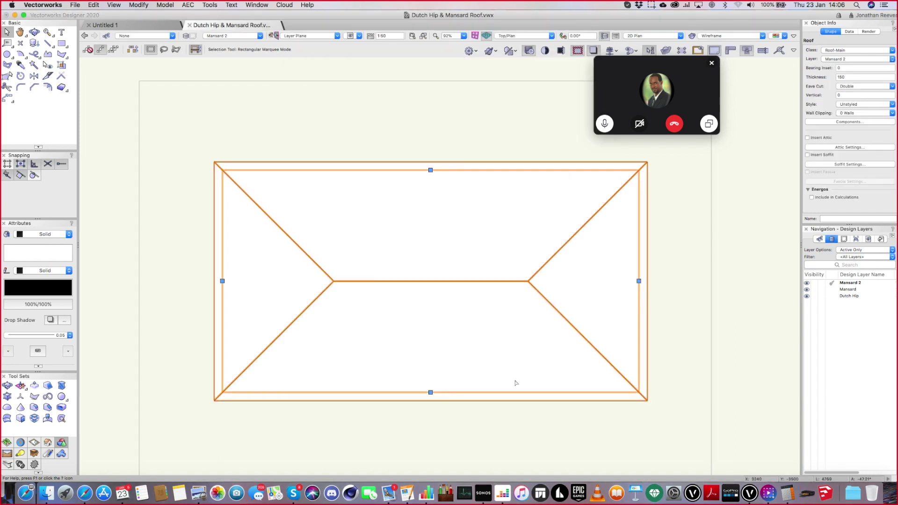
{"action": "key", "text": "3"}
{"action": "key", "text": "super+shift+g"}
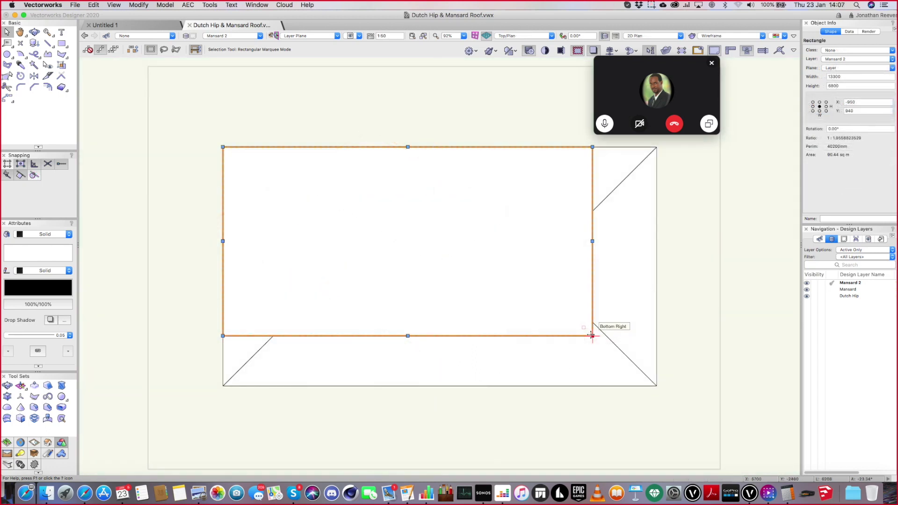
Form a 15600 by 8600 mm rectangle along the roof's outer eaves and offset a copy of it 2 m inward.
{"action": "left_click_drag", "start_coordinate": [592, 335], "coordinate": [656, 386]}
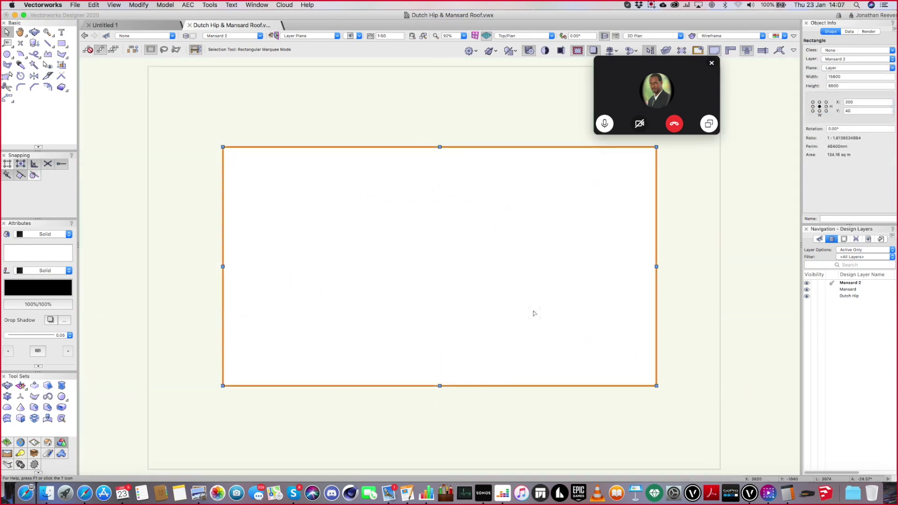
{"action": "key", "text": "shift+minus"}
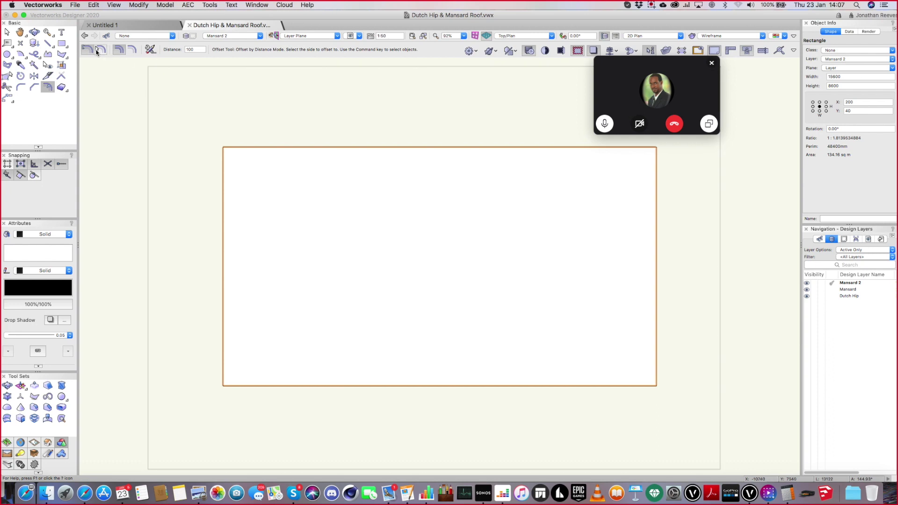
{"action": "left_click", "coordinate": [99, 49]}
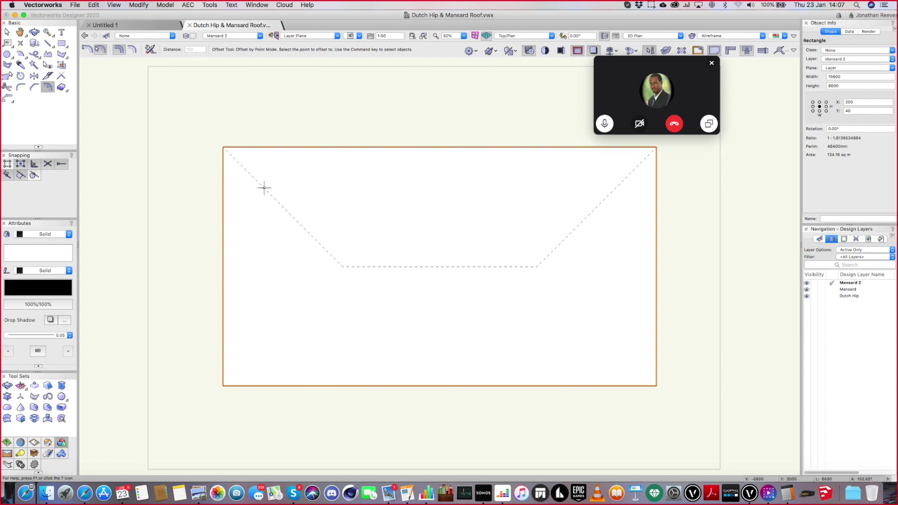
{"action": "left_click", "coordinate": [225, 151]}
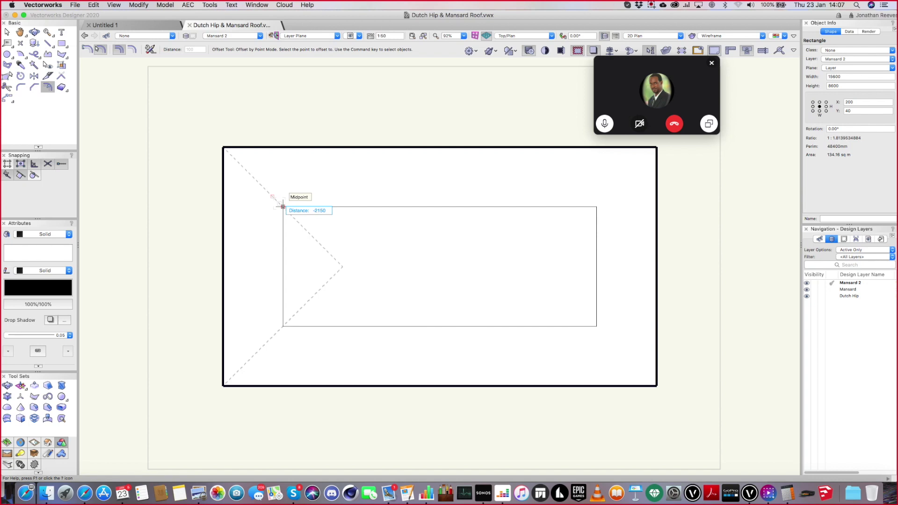
{"action": "type", "text": "-2"}
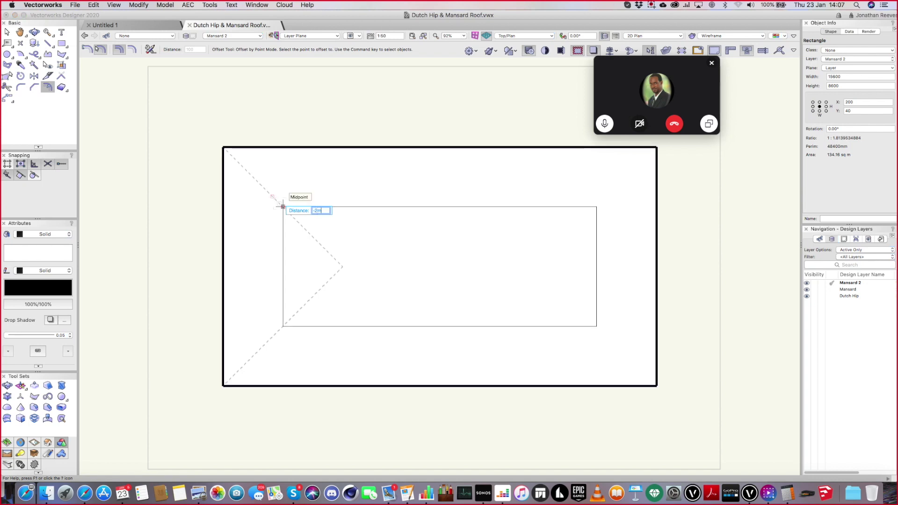
{"action": "type", "text": "m"}
{"action": "key", "text": "Return"}
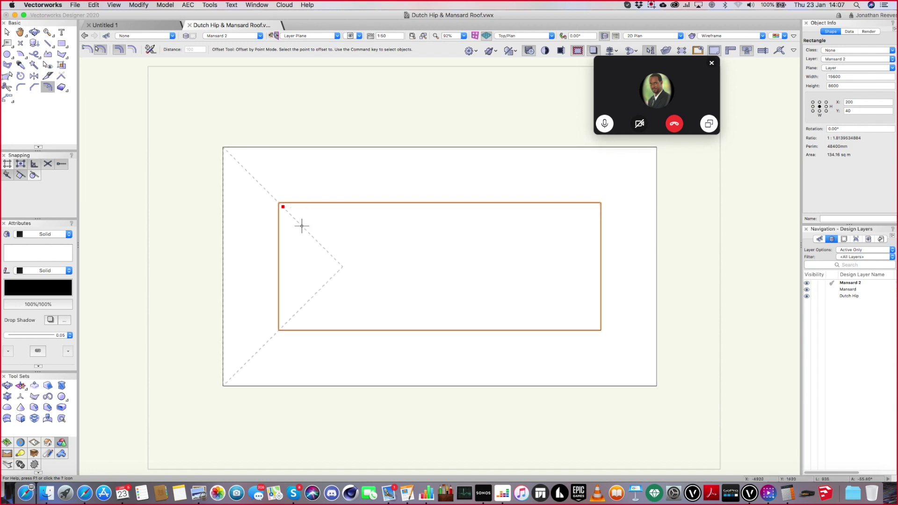
Delete the outer eaves rectangle, keeping only the inner offset rectangle over the roof.
{"action": "key", "text": "x"}
{"action": "left_click", "coordinate": [345, 168]}
{"action": "key", "text": "Delete"}
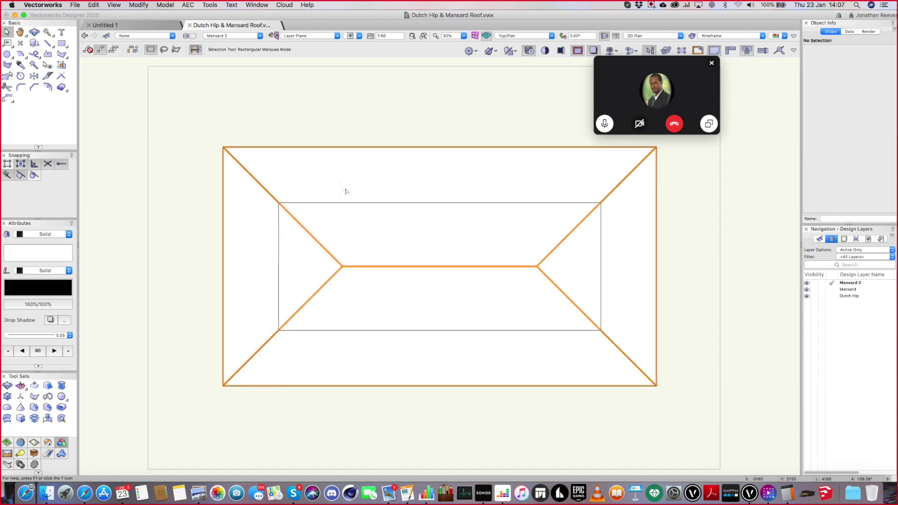
Ungroup the roof object into separate roof faces and select a single face to check the result.
{"action": "left_click", "coordinate": [312, 188]}
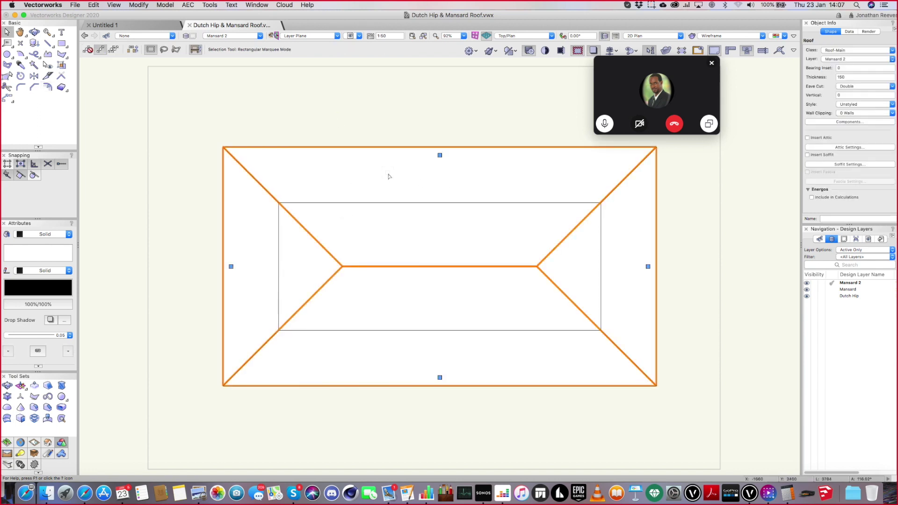
{"action": "left_click", "coordinate": [184, 5]}
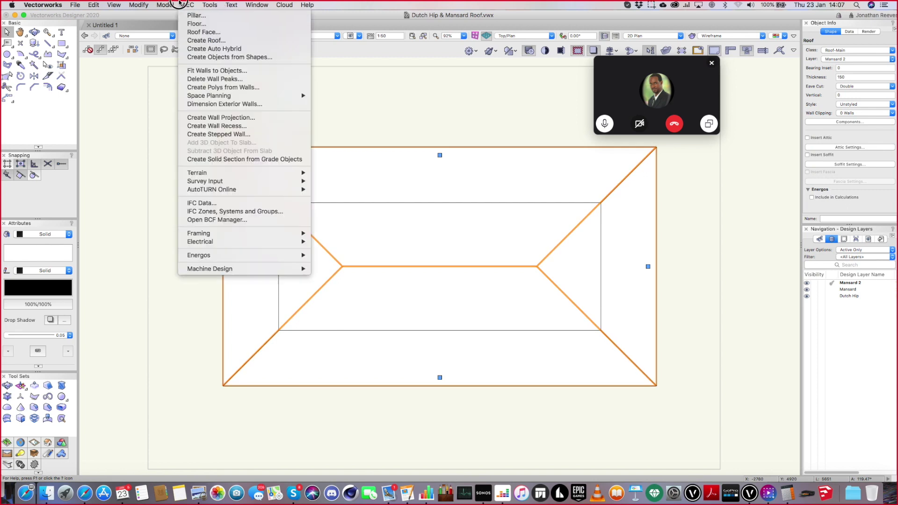
{"action": "mouse_move", "coordinate": [164, 4]}
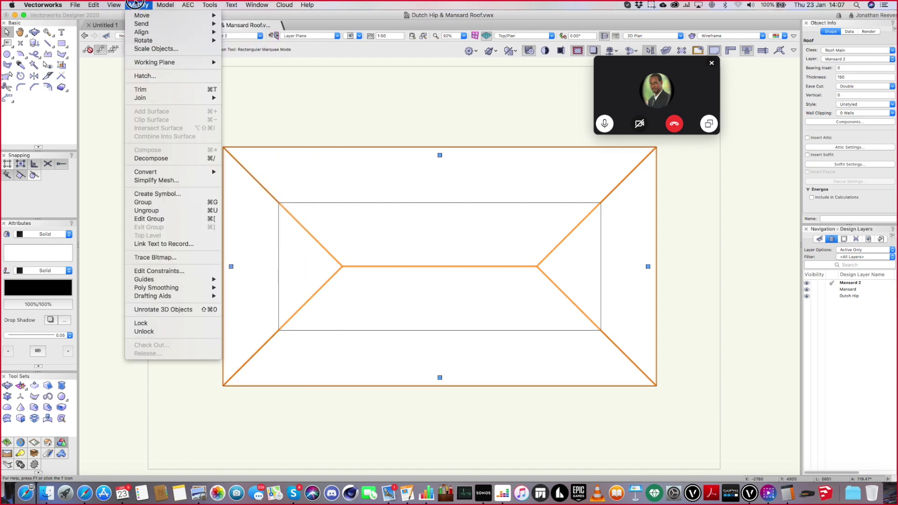
{"action": "left_click", "coordinate": [146, 211]}
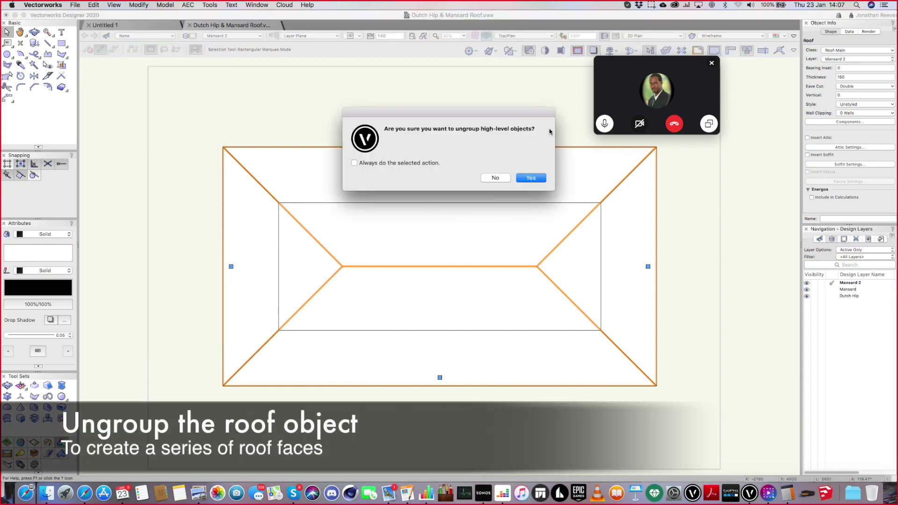
{"action": "left_click", "coordinate": [530, 178]}
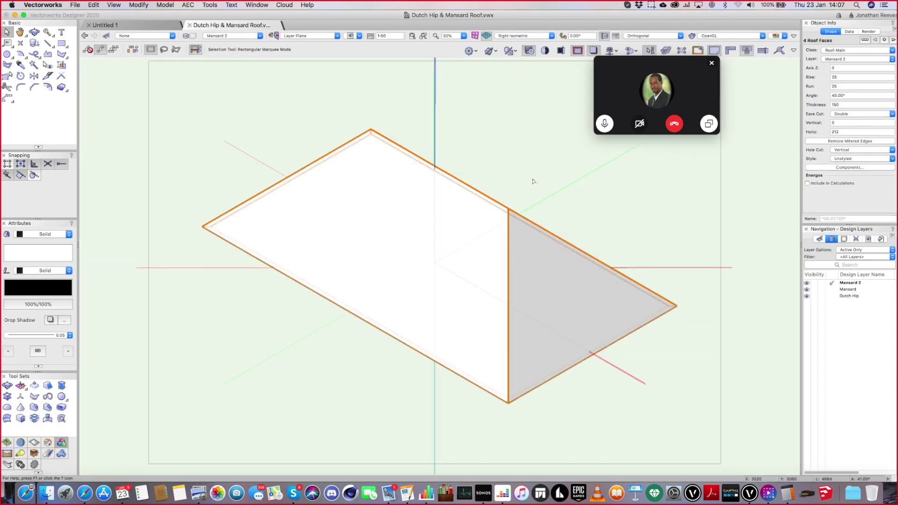
{"action": "left_click", "coordinate": [469, 222]}
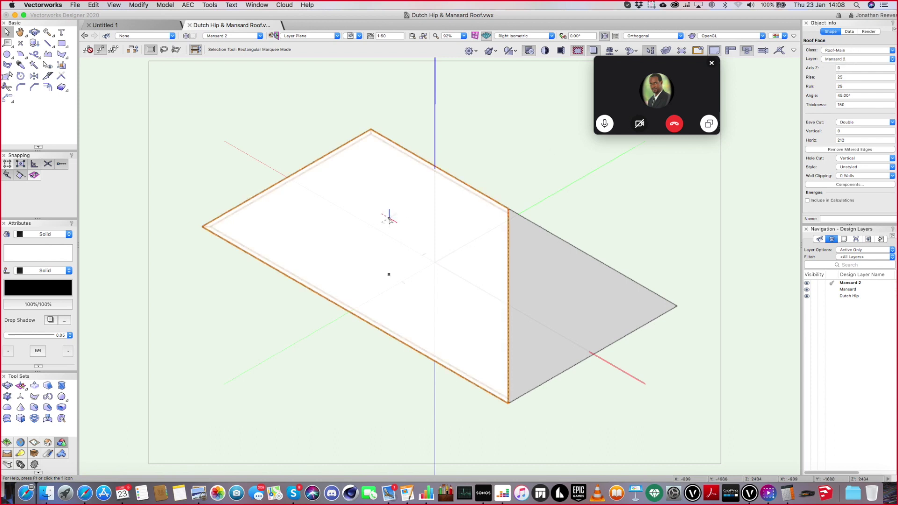
Select all four roof faces with the inner rectangle in plan view and clip the rectangle's area out of the faces.
{"action": "key", "text": "super+5"}
{"action": "left_click", "coordinate": [229, 409]}
{"action": "scroll", "coordinate": [255, 299], "scroll_direction": "down", "scroll_amount": 4}
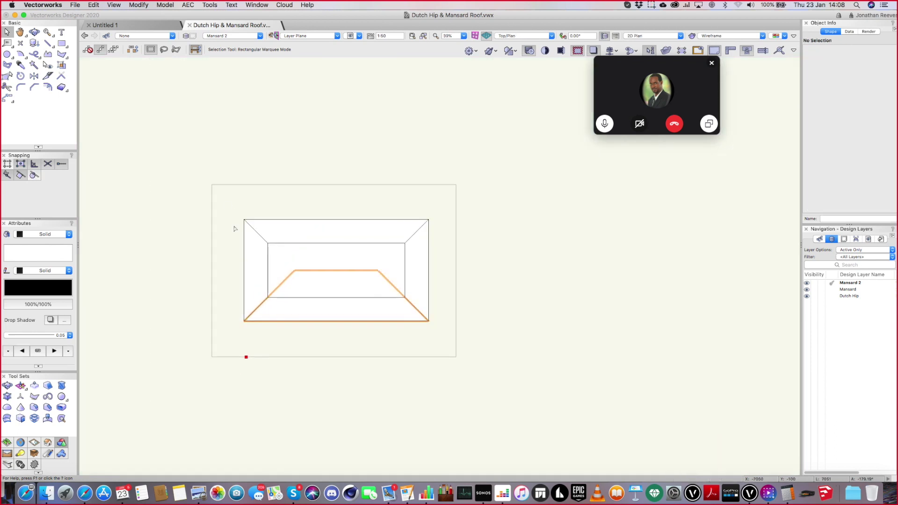
{"action": "left_click_drag", "start_coordinate": [220, 190], "coordinate": [461, 350]}
{"action": "scroll", "coordinate": [346, 264], "scroll_direction": "up", "scroll_amount": 4}
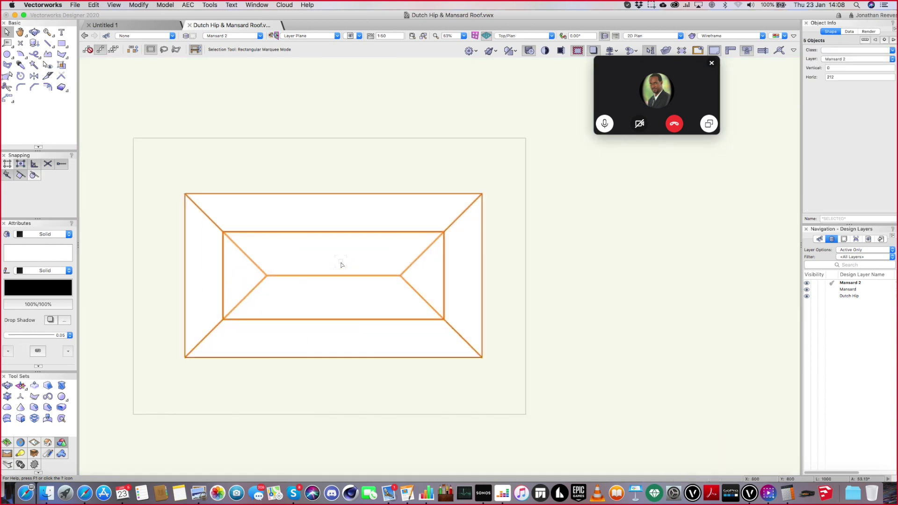
{"action": "right_click", "coordinate": [329, 260]}
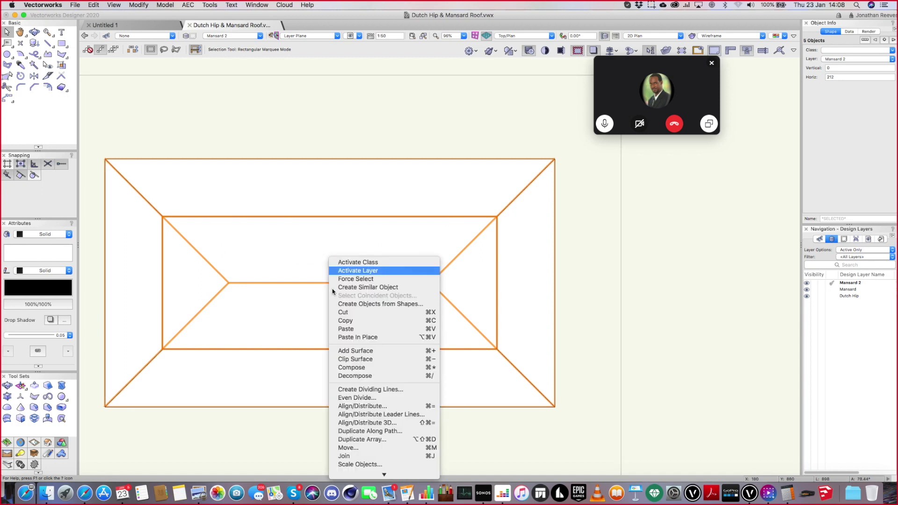
{"action": "left_click", "coordinate": [349, 368]}
{"action": "right_click", "coordinate": [356, 254]}
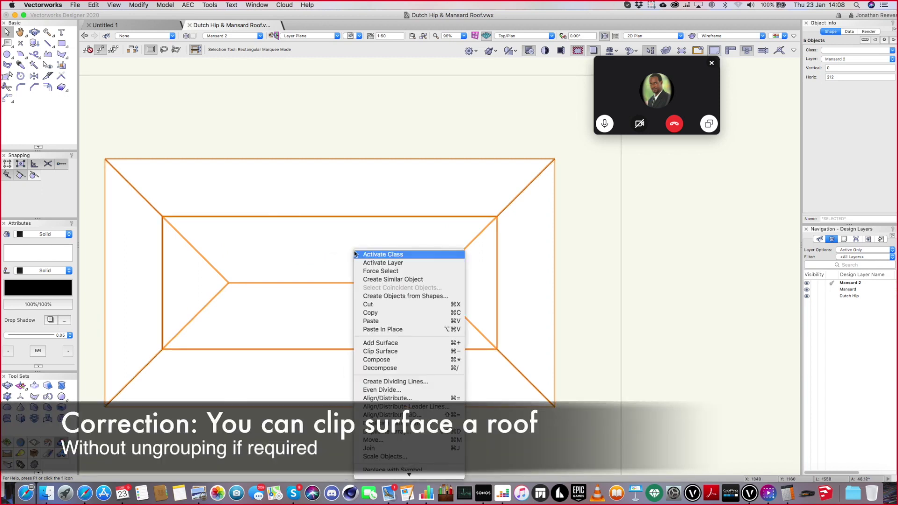
{"action": "left_click", "coordinate": [379, 352]}
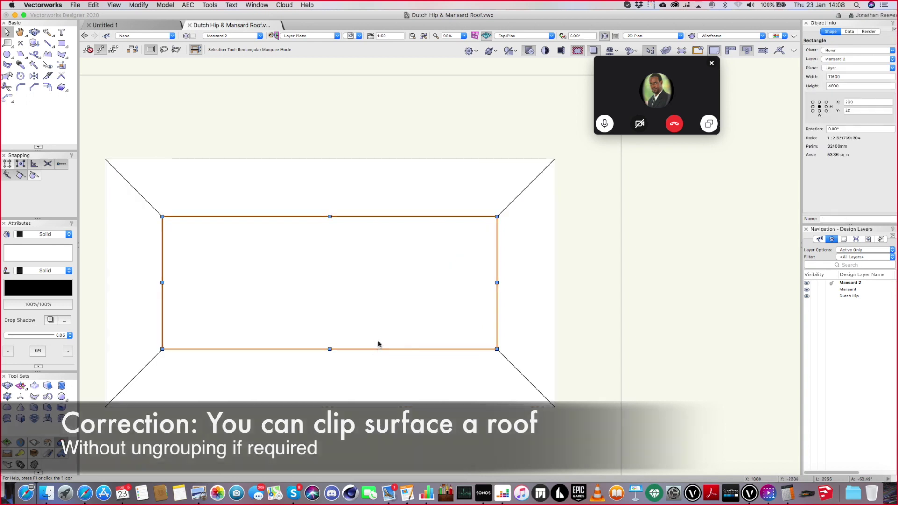
Remove the inner rectangle to inspect the clipped roof in 3D, and restore the rectangle over the opening in plan view.
{"action": "left_click", "coordinate": [349, 245]}
{"action": "key", "text": "Delete"}
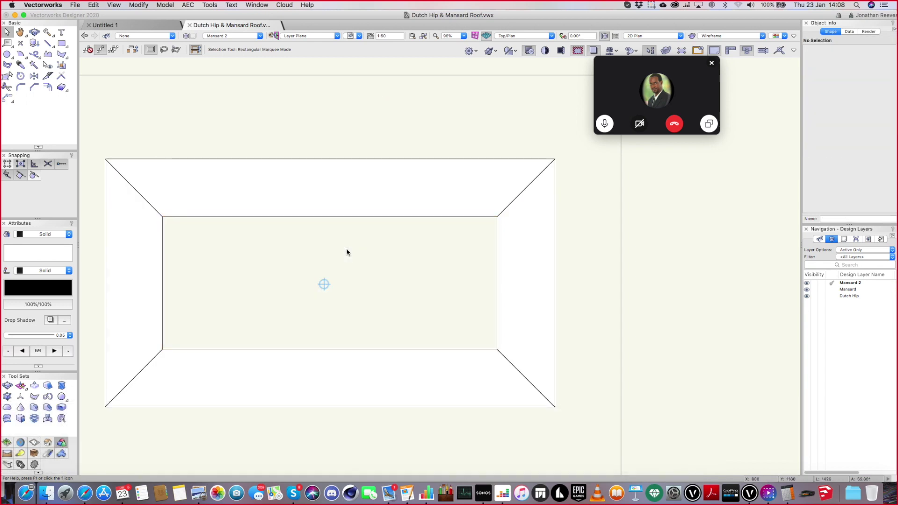
{"action": "key", "text": "KP_3"}
{"action": "middle_click_drag", "start_coordinate": [347, 252], "coordinate": [392, 225], "text": "super"}
{"action": "key", "text": "F5"}
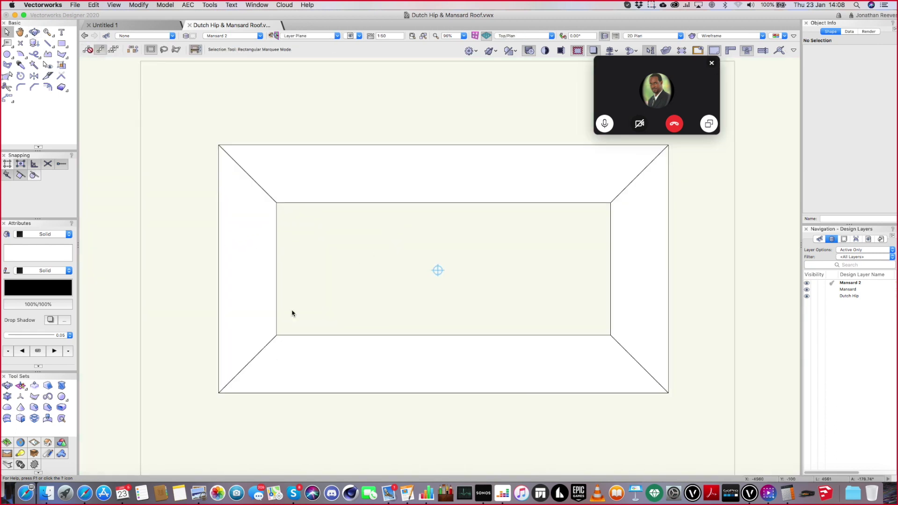
{"action": "left_click", "coordinate": [289, 217]}
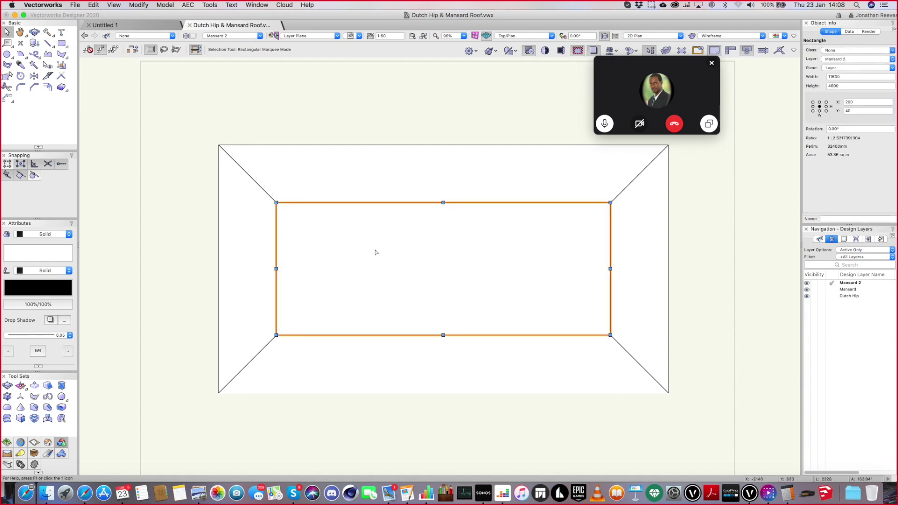
Create a roof from the inner rectangle with a 22.5° pitch and 0 eave overhang, without retaining the original rectangle.
{"action": "left_click", "coordinate": [190, 4]}
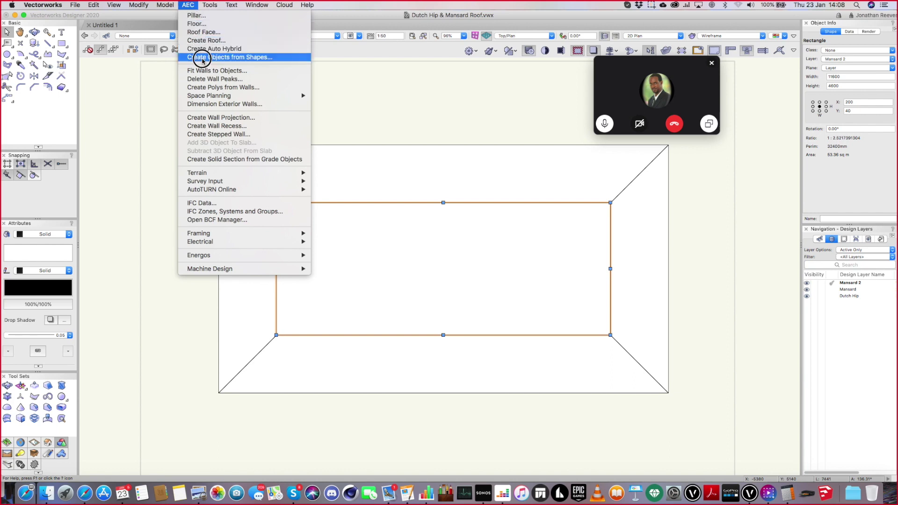
{"action": "left_click", "coordinate": [201, 40]}
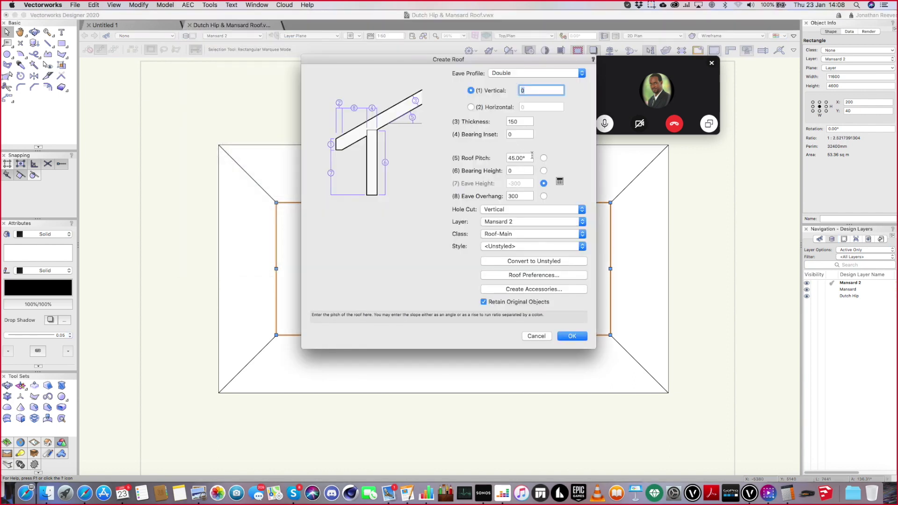
{"action": "left_click_drag", "start_coordinate": [530, 157], "coordinate": [478, 156]}
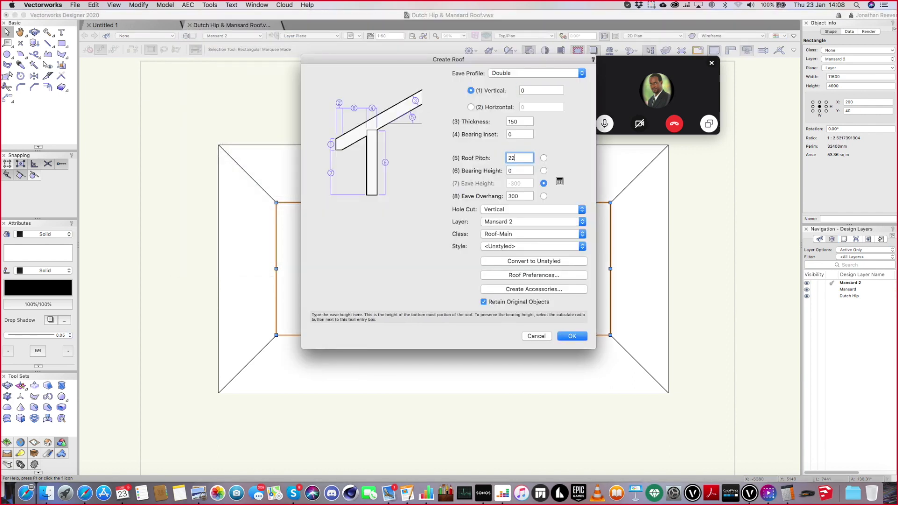
{"action": "type", "text": "22.5"}
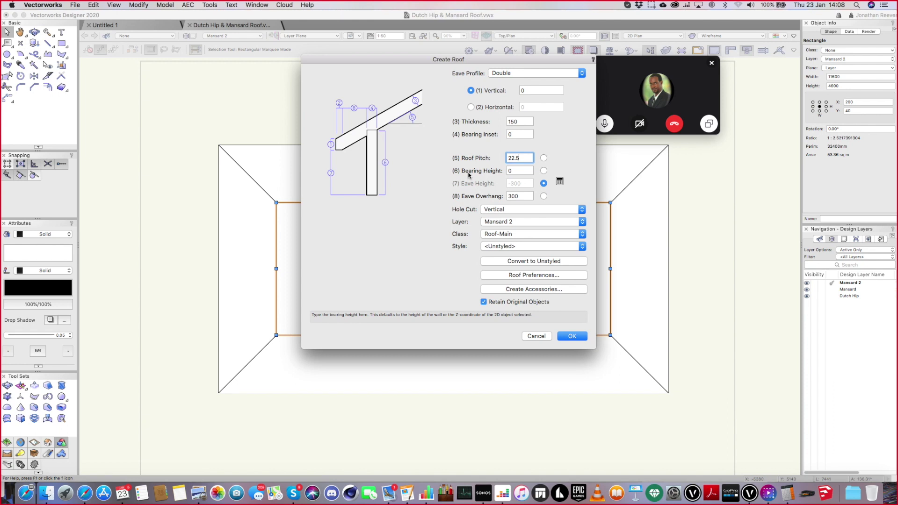
{"action": "left_click", "coordinate": [513, 196]}
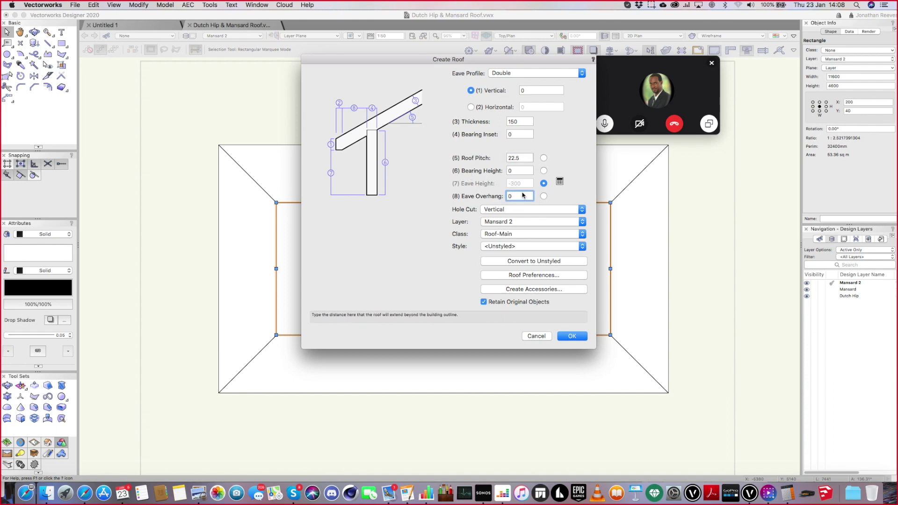
{"action": "left_click", "coordinate": [484, 302]}
{"action": "left_click", "coordinate": [565, 332]}
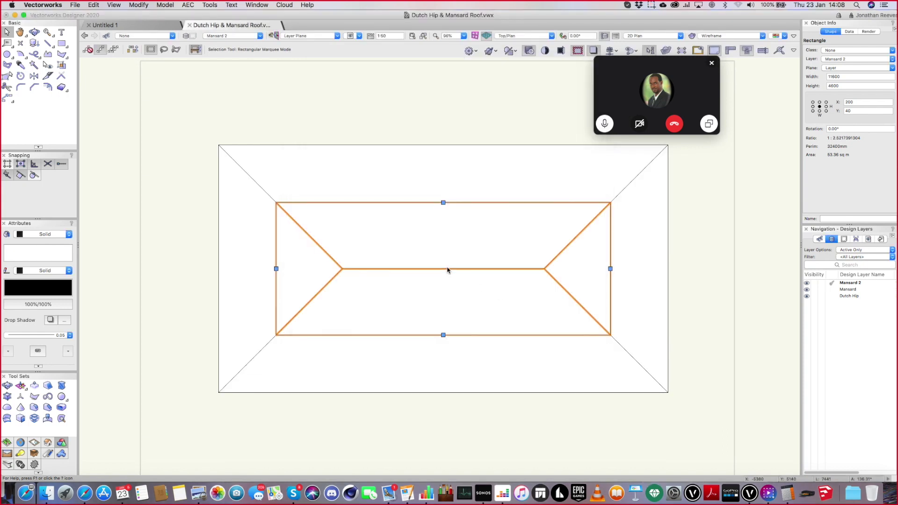
Raise the new roof in front view so its eaves sit on the upper edge of the clipped lower roof, and check it in 3D.
{"action": "key", "text": "super+2"}
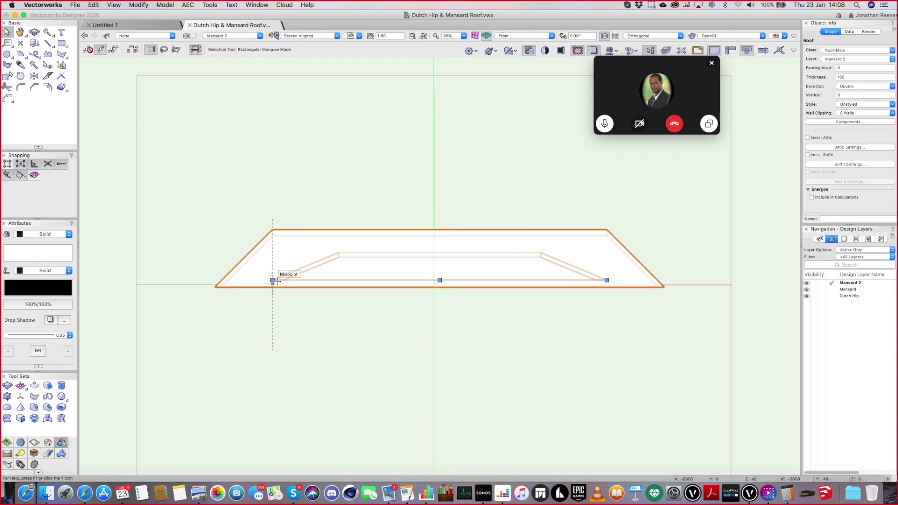
{"action": "left_click", "coordinate": [276, 338]}
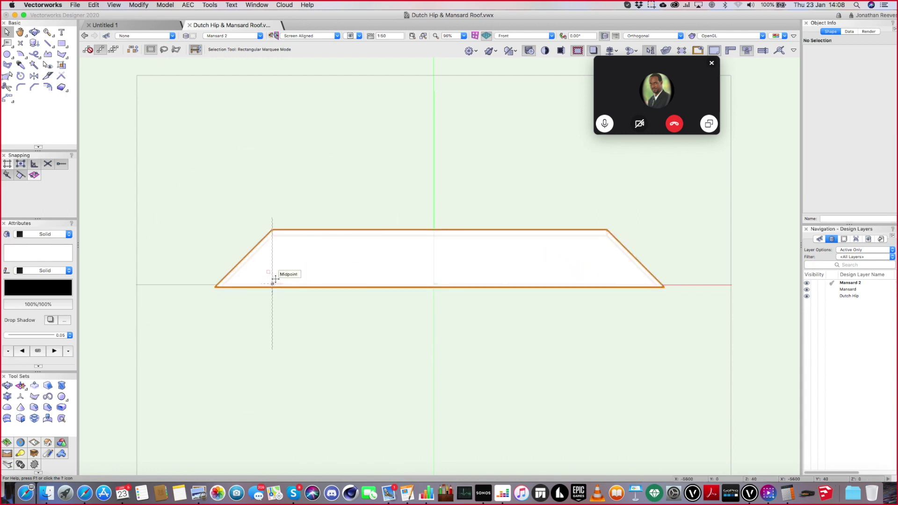
{"action": "key", "text": "b"}
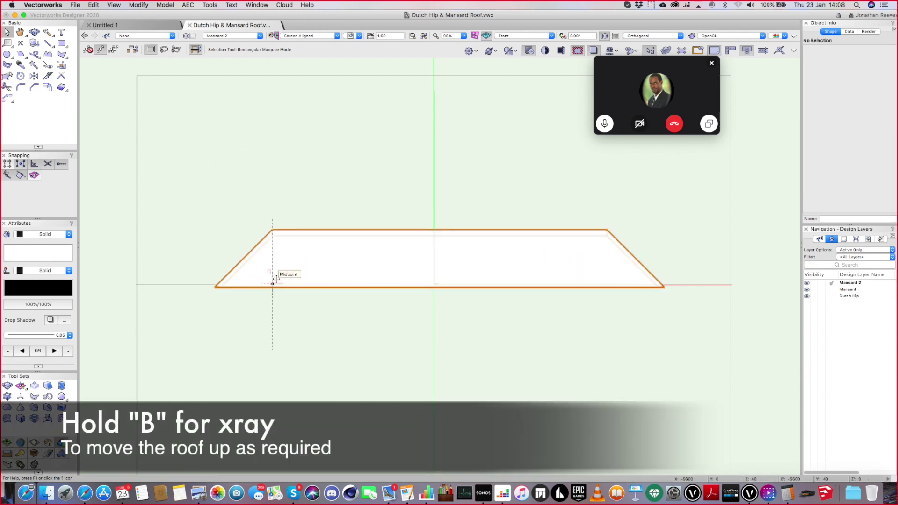
{"action": "key", "text": "b"}
{"action": "left_click_drag", "start_coordinate": [277, 278], "coordinate": [258, 251]}
{"action": "scroll", "coordinate": [273, 228], "scroll_direction": "up", "scroll_amount": 7}
{"action": "key", "text": "super+4"}
{"action": "key", "text": "3"}
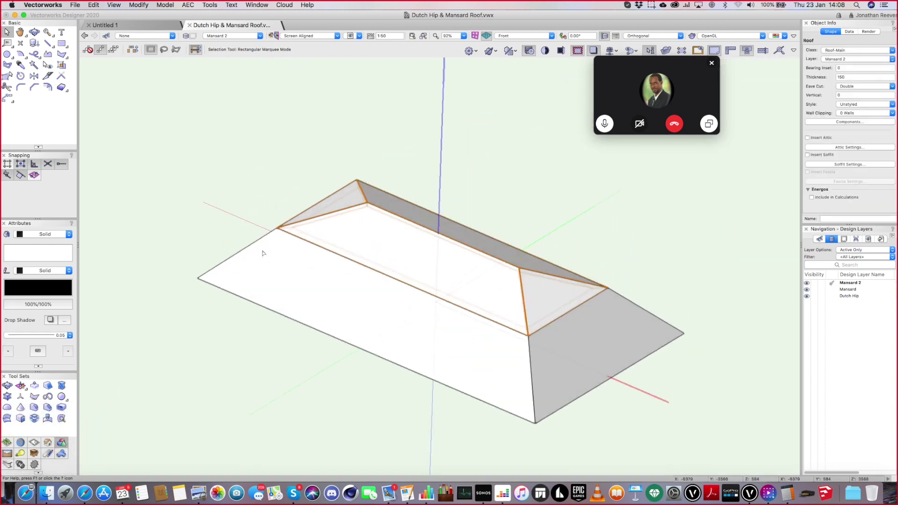
{"action": "key", "text": "shift+c"}
{"action": "left_click_drag", "start_coordinate": [598, 253], "coordinate": [563, 284]}
{"action": "key", "text": "x"}
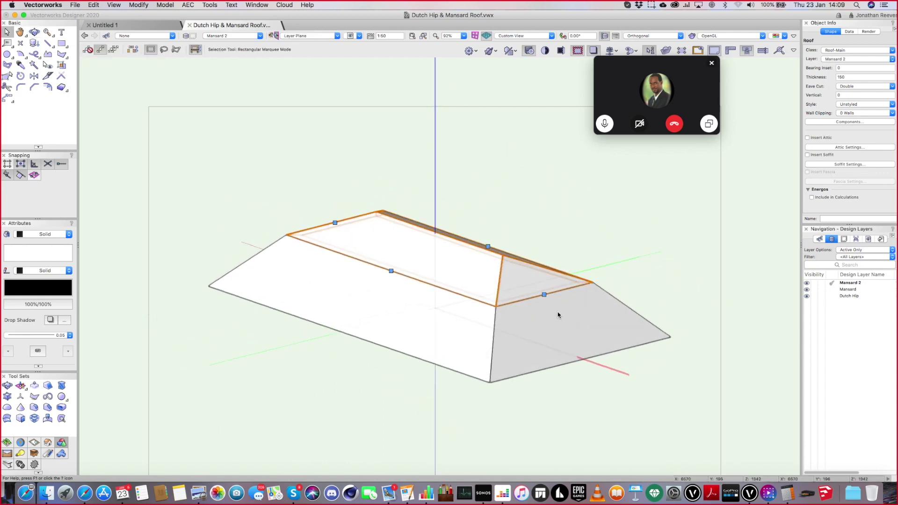
Select all five roof objects and assign the Roofing Standing Seam 12in texture as their overall texture.
{"action": "left_click", "coordinate": [558, 314], "text": "shift"}
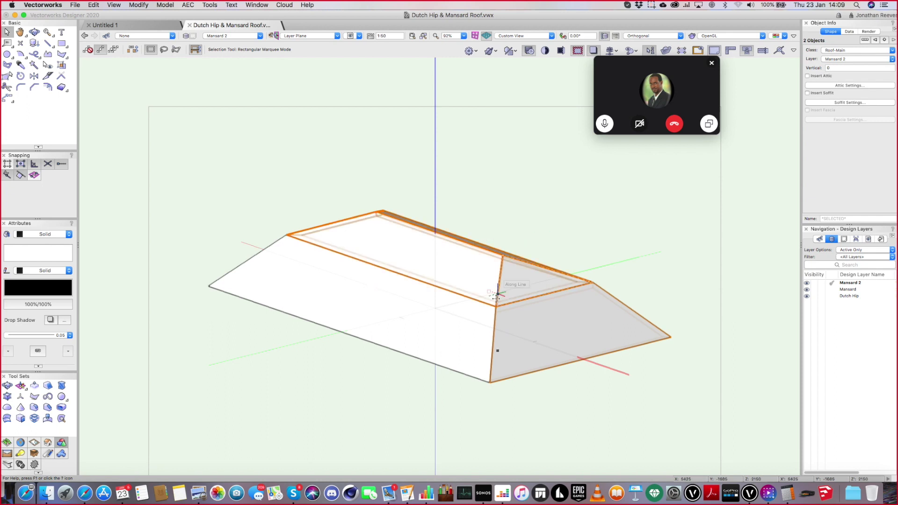
{"action": "key", "text": "super+a"}
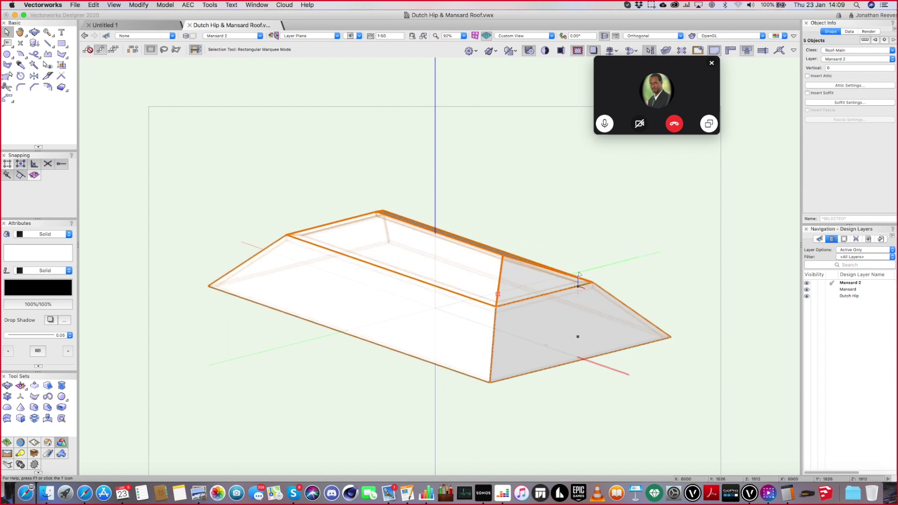
{"action": "left_click", "coordinate": [869, 31]}
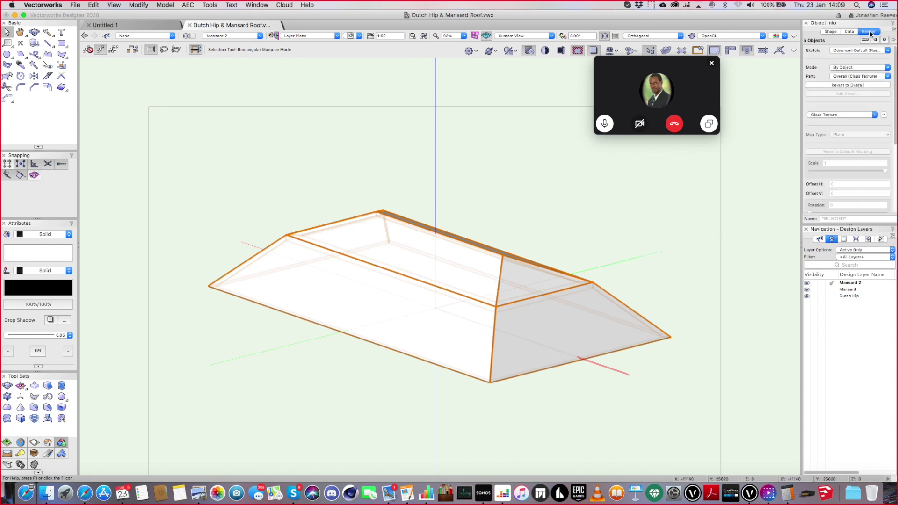
{"action": "left_click", "coordinate": [852, 68]}
{"action": "left_click", "coordinate": [815, 64]}
{"action": "left_click", "coordinate": [845, 76]}
{"action": "left_click", "coordinate": [832, 115]}
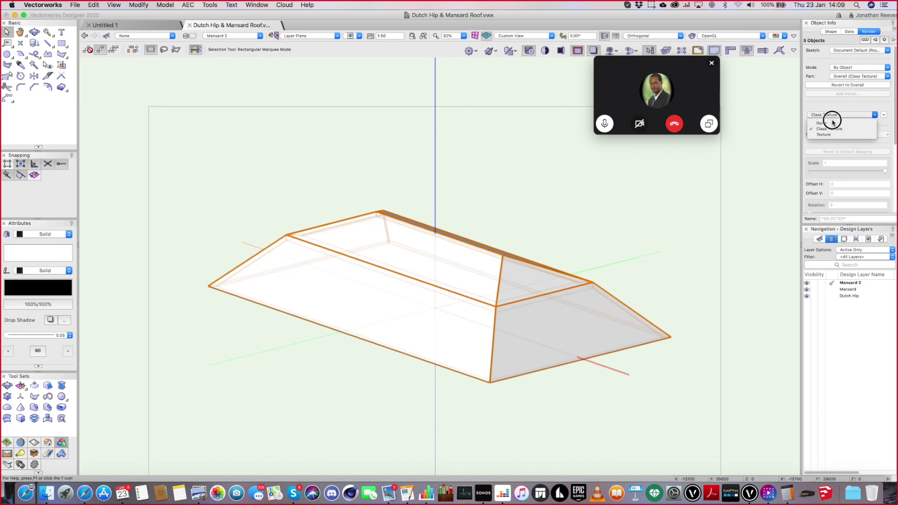
{"action": "left_click", "coordinate": [839, 145]}
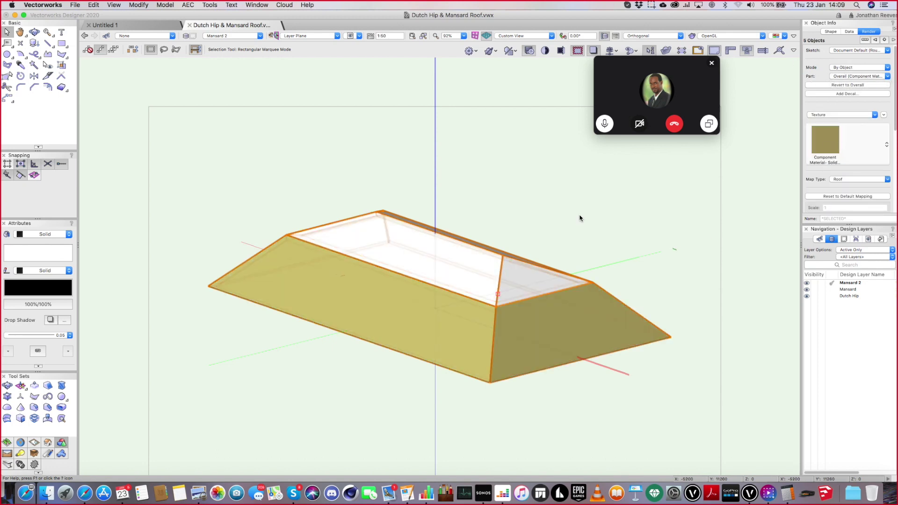
{"action": "left_click", "coordinate": [818, 148]}
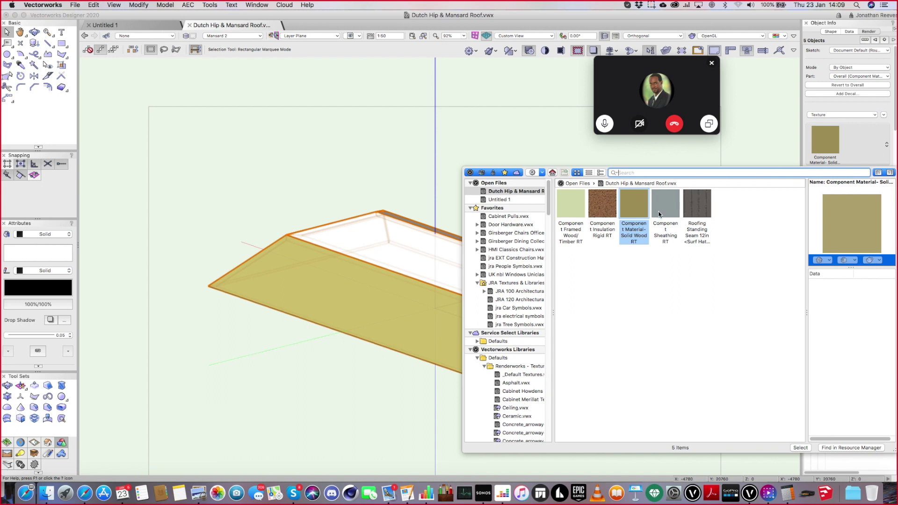
{"action": "left_click", "coordinate": [694, 212]}
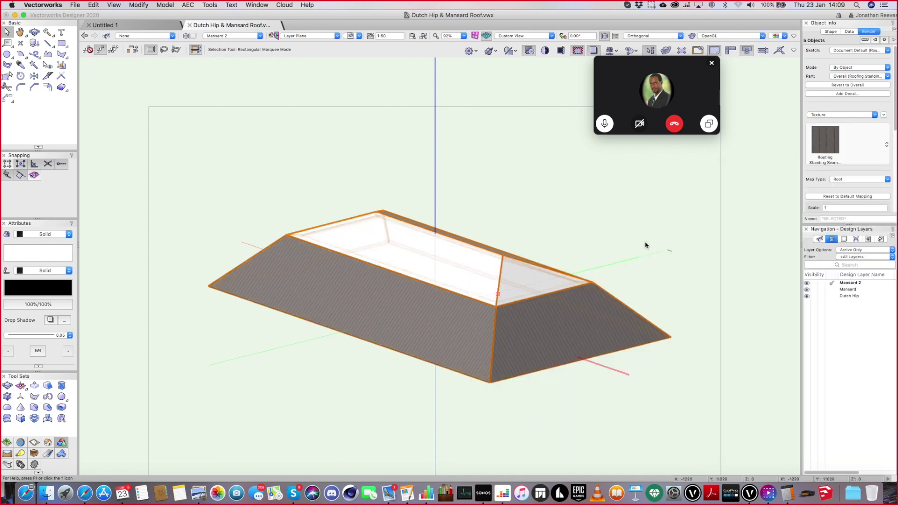
Apply the Roofing Standing Seam 12in texture from the document's resources to the Top part of the upper roof.
{"action": "left_click", "coordinate": [529, 360]}
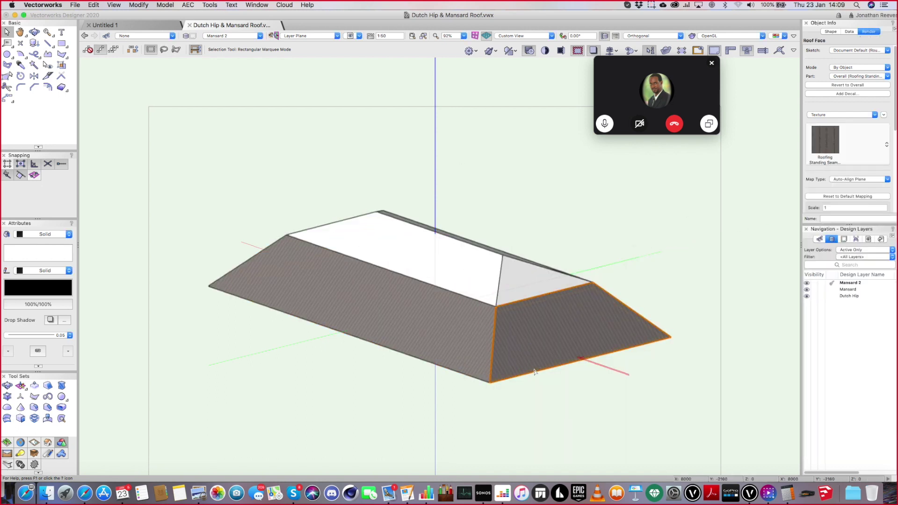
{"action": "left_click", "coordinate": [519, 286]}
{"action": "left_click", "coordinate": [840, 76]}
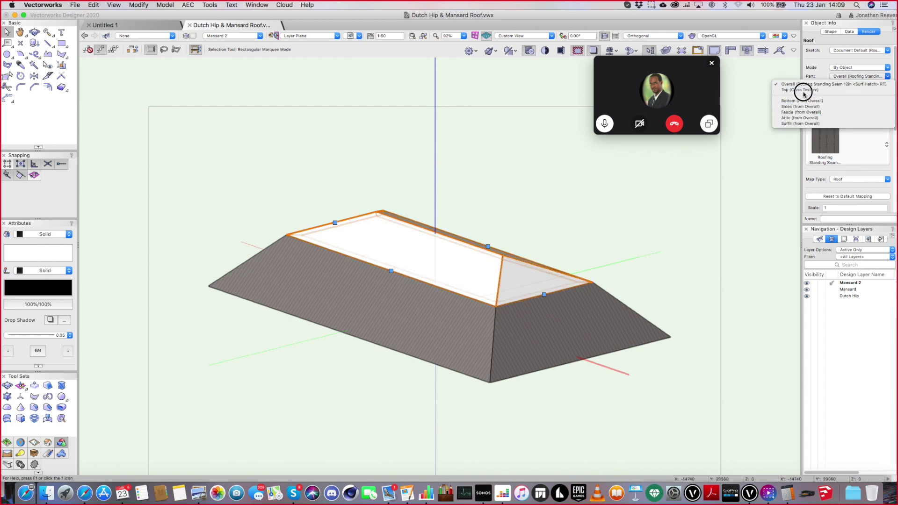
{"action": "left_click", "coordinate": [803, 91]}
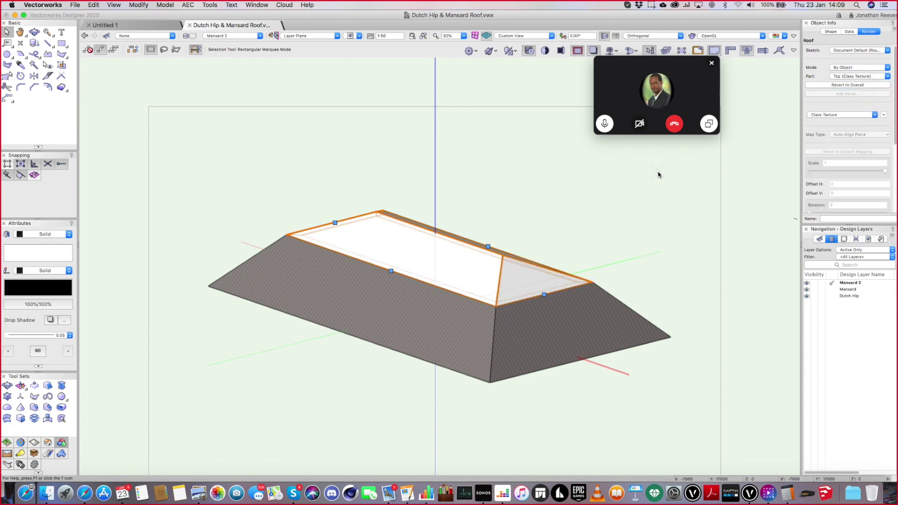
{"action": "key", "text": "super+r"}
{"action": "key", "text": "super+r"}
{"action": "key", "text": "super+r"}
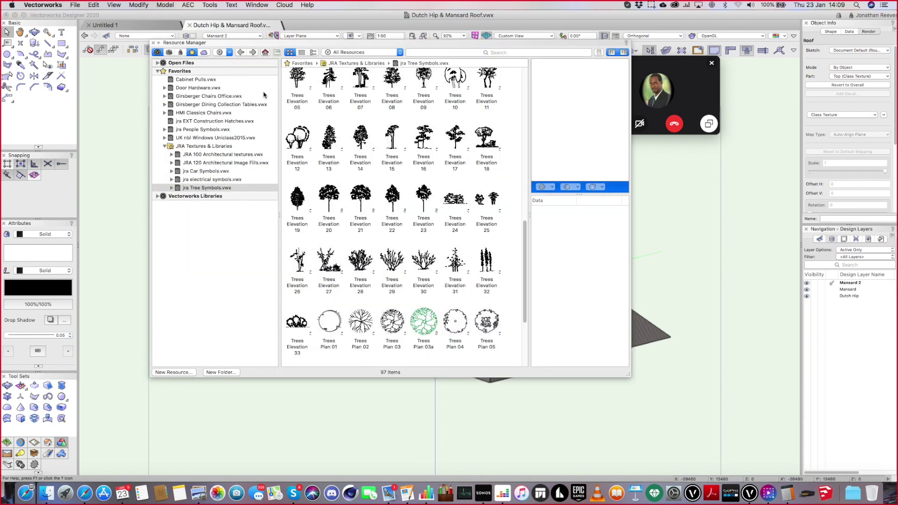
{"action": "left_click", "coordinate": [157, 63]}
{"action": "left_click", "coordinate": [201, 71]}
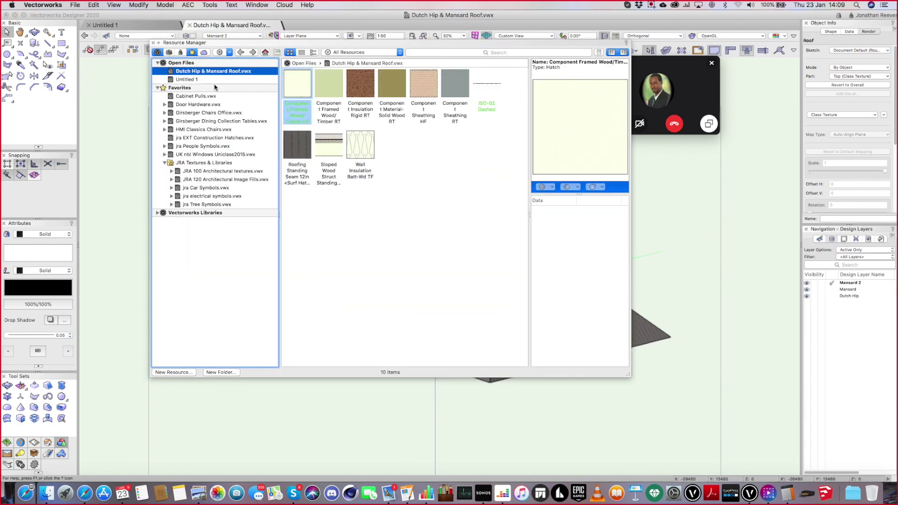
{"action": "double_click", "coordinate": [297, 149]}
Move the Resource Manager aside, shrink it and close it.
{"action": "left_click_drag", "start_coordinate": [333, 52], "coordinate": [593, 63]}
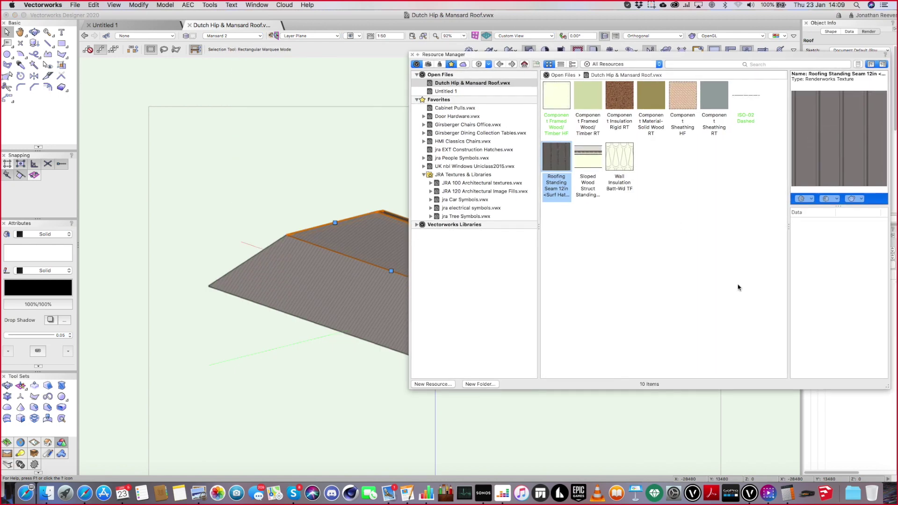
{"action": "left_click_drag", "start_coordinate": [884, 383], "coordinate": [781, 351]}
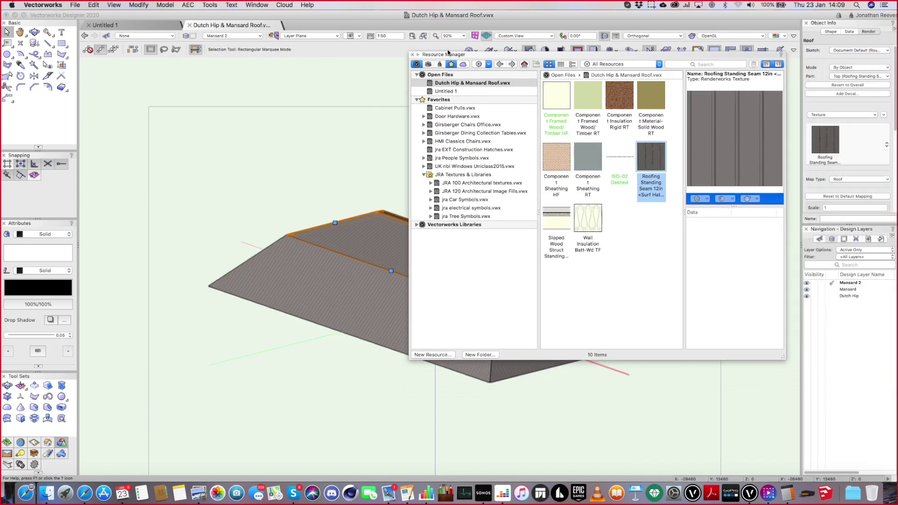
{"action": "left_click", "coordinate": [412, 55]}
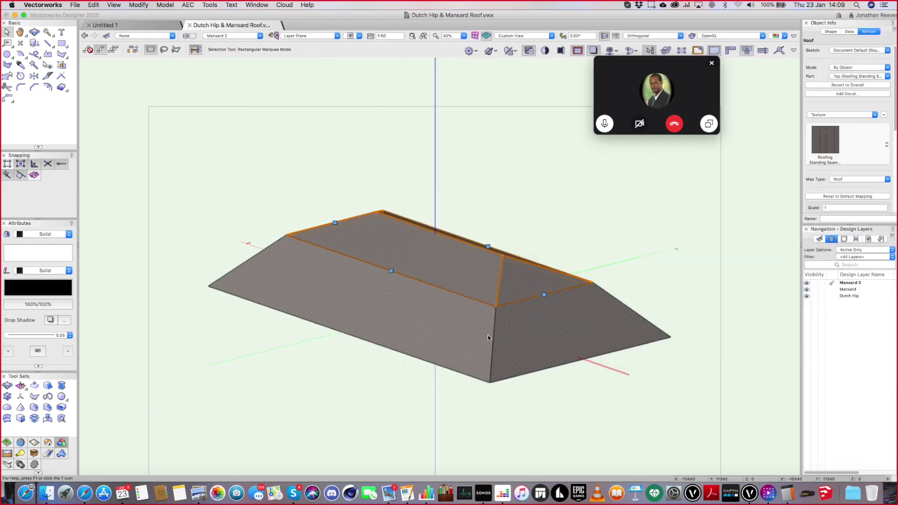
Orbit to the underside of the mansard, select the upper roof and set its eave cut to Vertical.
{"action": "left_click", "coordinate": [485, 176]}
{"action": "key", "text": "shift+c"}
{"action": "left_click_drag", "start_coordinate": [363, 383], "coordinate": [230, 242]}
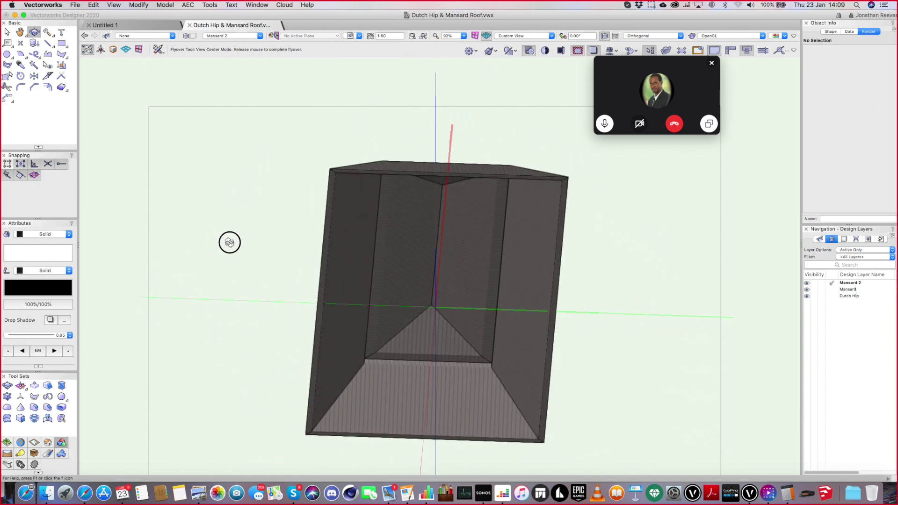
{"action": "left_click_drag", "start_coordinate": [405, 372], "coordinate": [324, 386]}
{"action": "key", "text": "x"}
{"action": "left_click", "coordinate": [441, 341]}
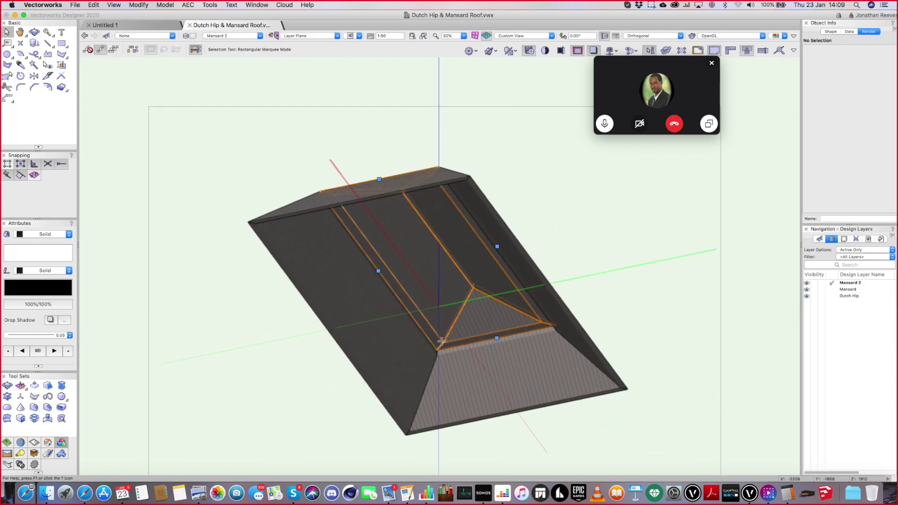
{"action": "scroll", "coordinate": [442, 341], "scroll_direction": "up", "scroll_amount": 3}
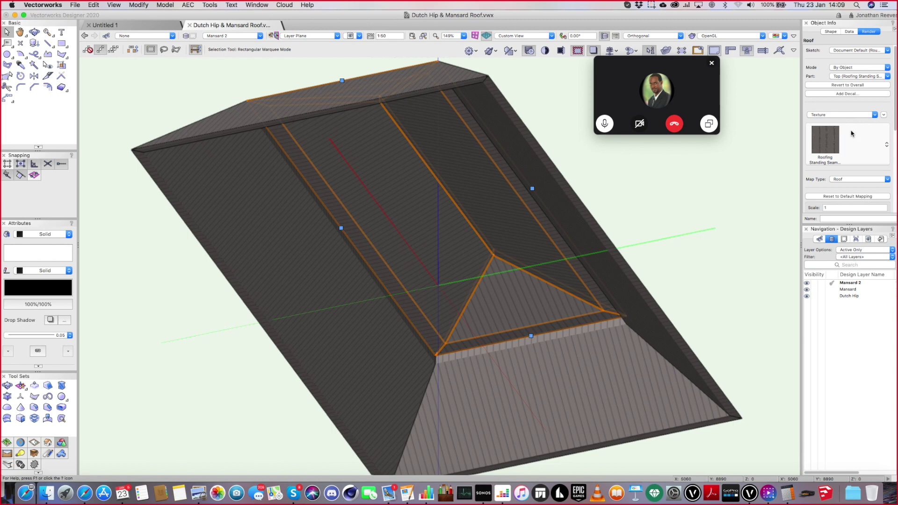
{"action": "scroll", "coordinate": [850, 87], "scroll_direction": "down", "scroll_amount": 6}
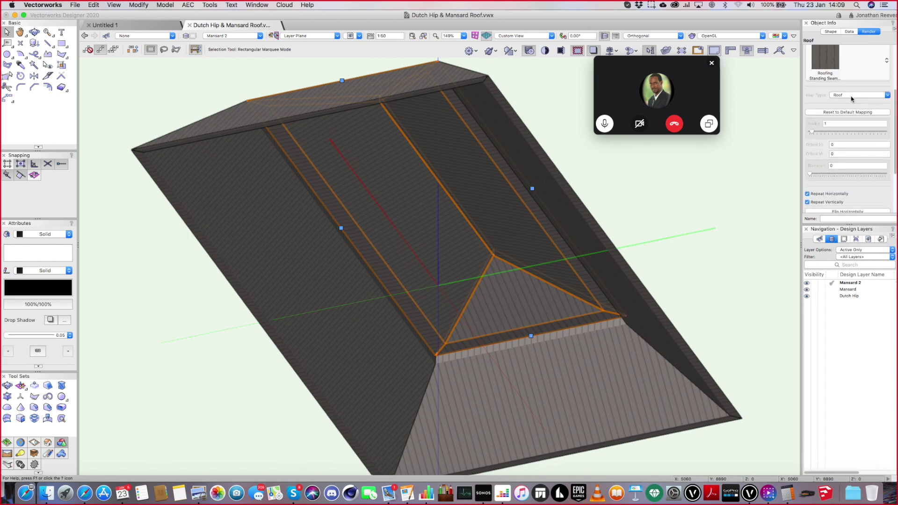
{"action": "left_click", "coordinate": [830, 32]}
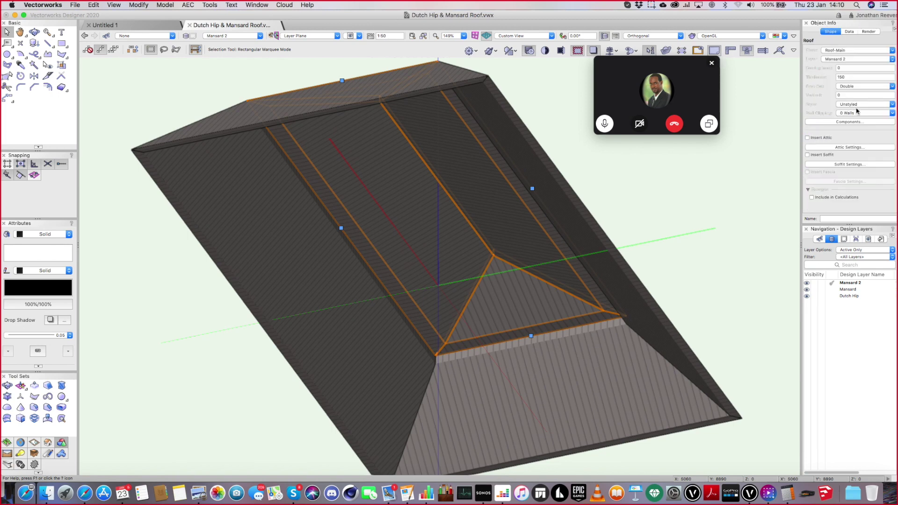
{"action": "left_click", "coordinate": [860, 87]}
{"action": "left_click", "coordinate": [851, 79]}
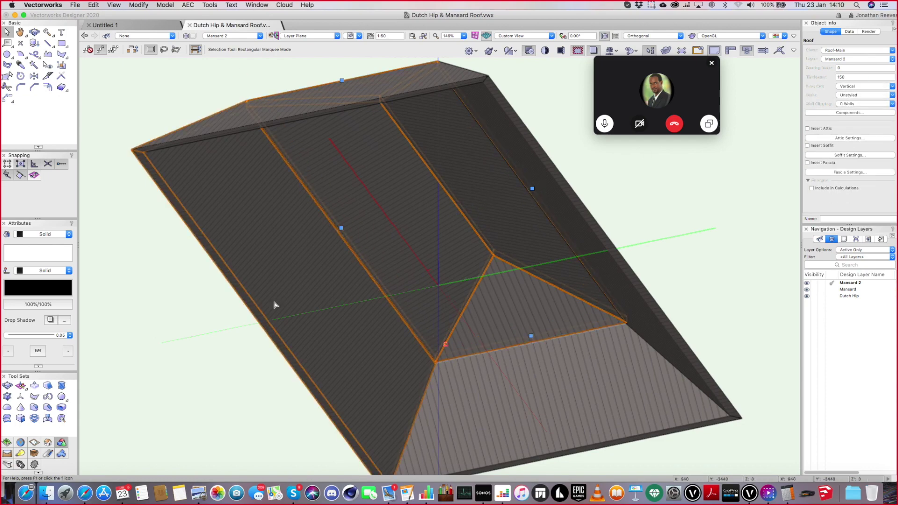
Examine the textured mansard roof in isometric and orbited views, and select the long front face of the lower roof.
{"action": "key", "text": "3"}
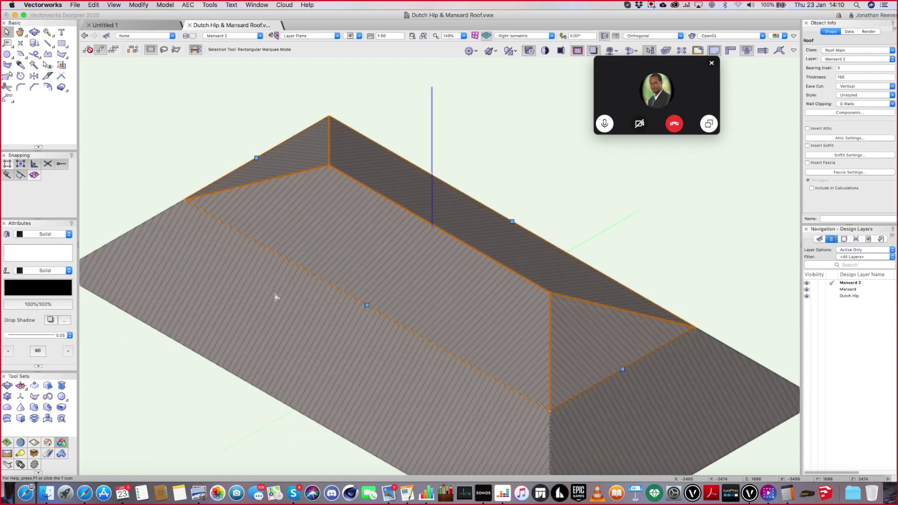
{"action": "key", "text": "shift+c"}
{"action": "left_click_drag", "start_coordinate": [392, 322], "coordinate": [233, 168]}
{"action": "middle_click_drag", "start_coordinate": [233, 168], "coordinate": [383, 340], "text": "super"}
{"action": "scroll", "coordinate": [384, 341], "scroll_direction": "down", "scroll_amount": 3}
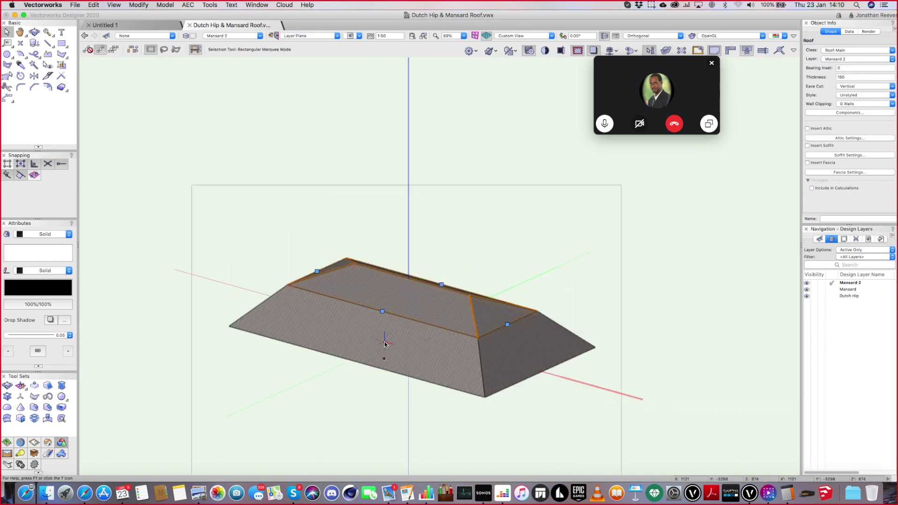
{"action": "left_click", "coordinate": [495, 353]}
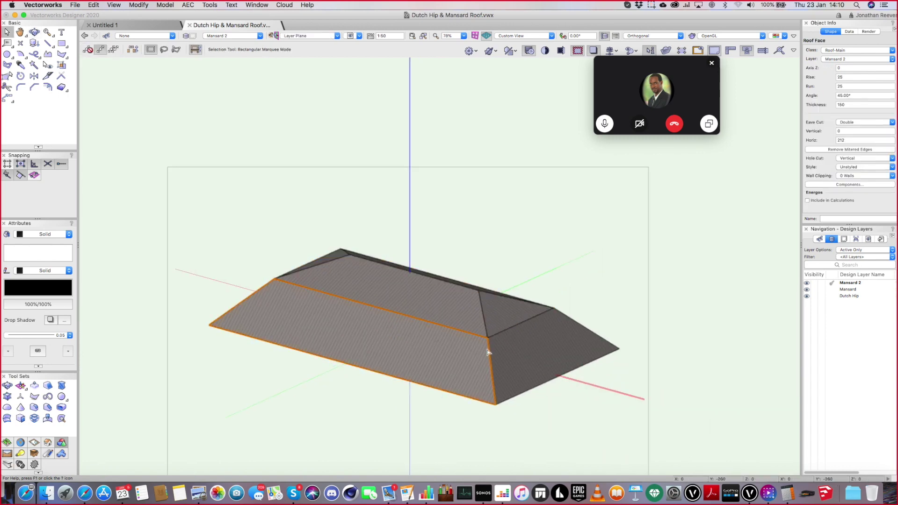
Switch to plan view and place a duplicate of the upper roof beside the mansard, beyond its right-hand end.
{"action": "key", "text": "F5"}
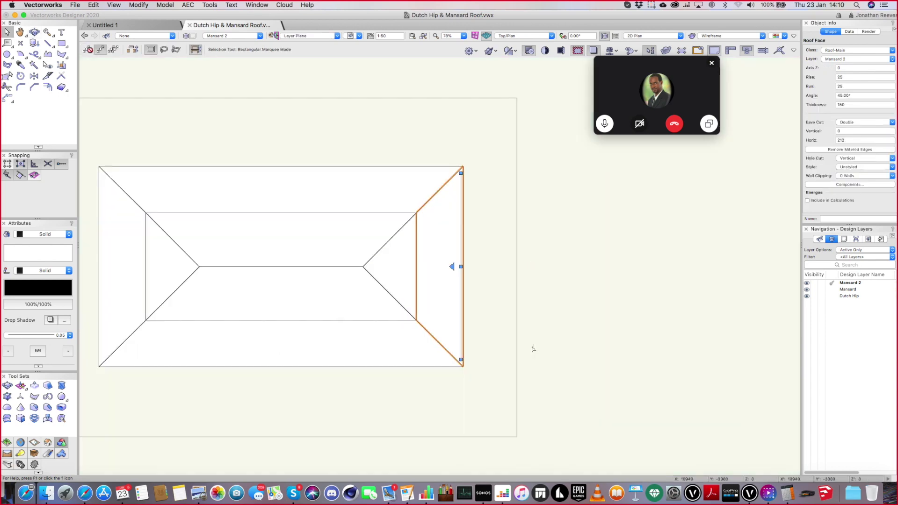
{"action": "left_click", "coordinate": [339, 238]}
{"action": "left_click_drag", "start_coordinate": [328, 252], "coordinate": [701, 239], "text": "alt"}
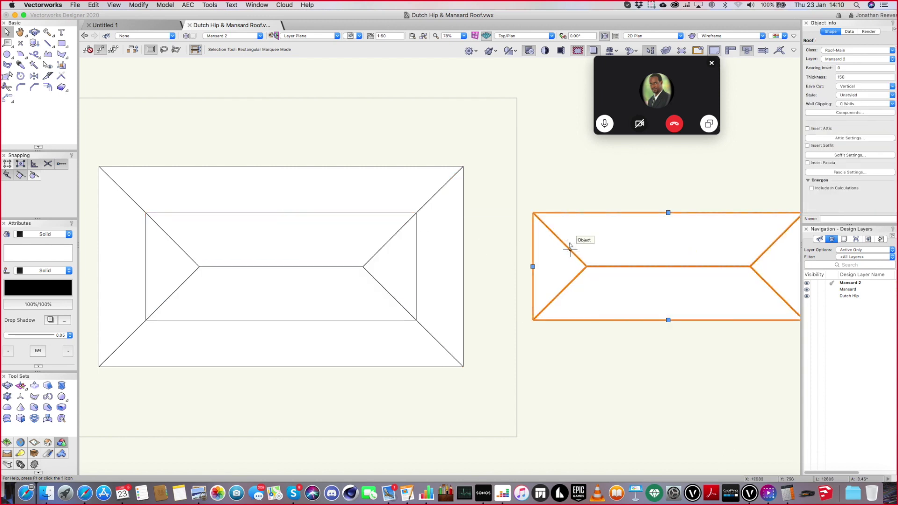
Trace the duplicated roof's outline with an 11600 by 4600 mm rectangle between its opposite corners.
{"action": "key", "text": "4"}
{"action": "left_click", "coordinate": [533, 212]}
{"action": "middle_click_drag", "start_coordinate": [629, 282], "coordinate": [366, 275]}
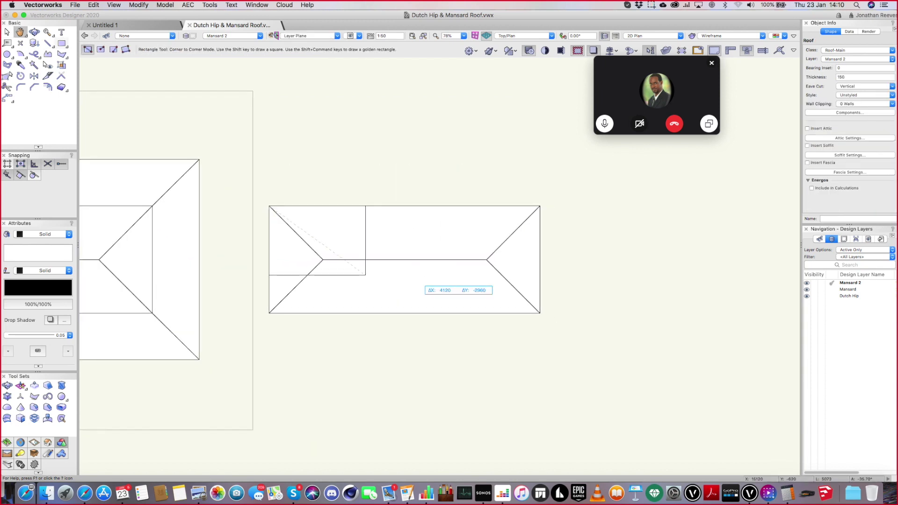
{"action": "left_click", "coordinate": [540, 313]}
{"action": "key", "text": "x"}
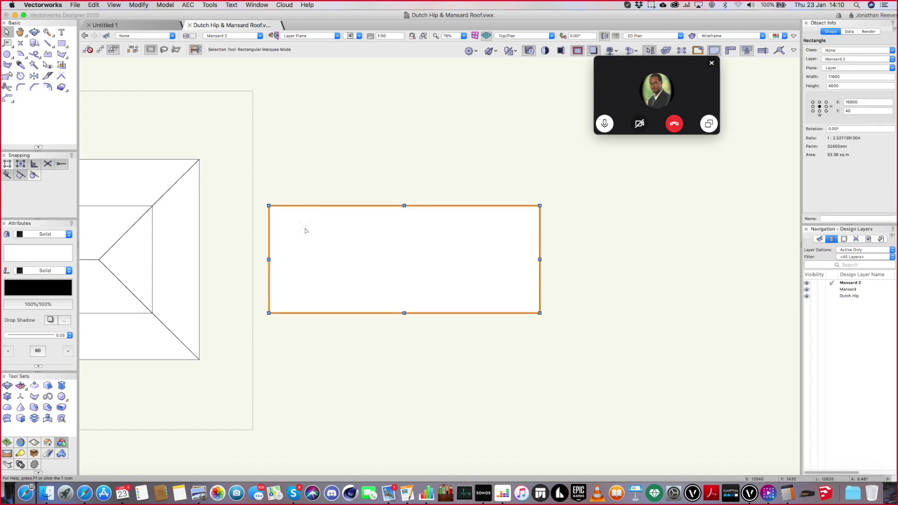
Offset the rectangle inward by about 1499 mm and delete the outer rectangle.
{"action": "key", "text": "e"}
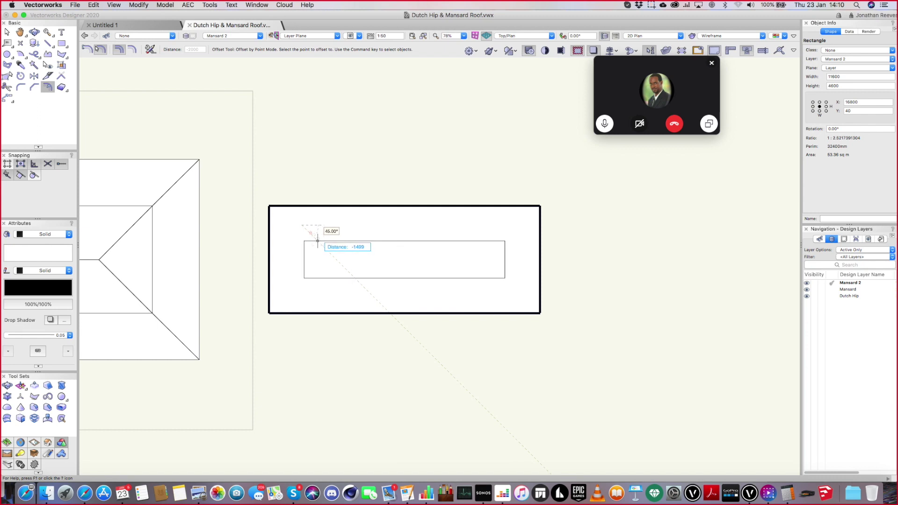
{"action": "left_click", "coordinate": [317, 241]}
{"action": "key", "text": "x"}
{"action": "left_click", "coordinate": [349, 215]}
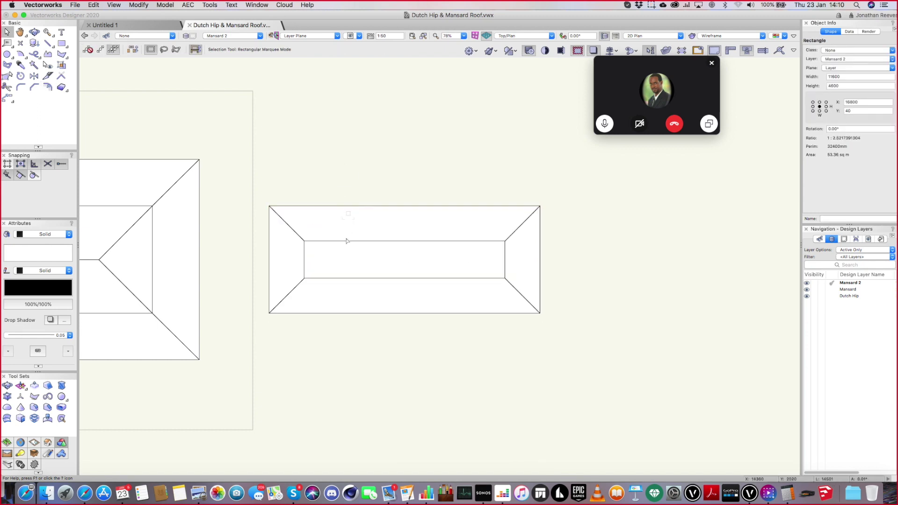
Clip the duplicated roof with the inner rectangle and delete the rectangle.
{"action": "left_click", "coordinate": [346, 241]}
{"action": "left_click", "coordinate": [346, 222], "text": "shift"}
{"action": "right_click", "coordinate": [346, 221]}
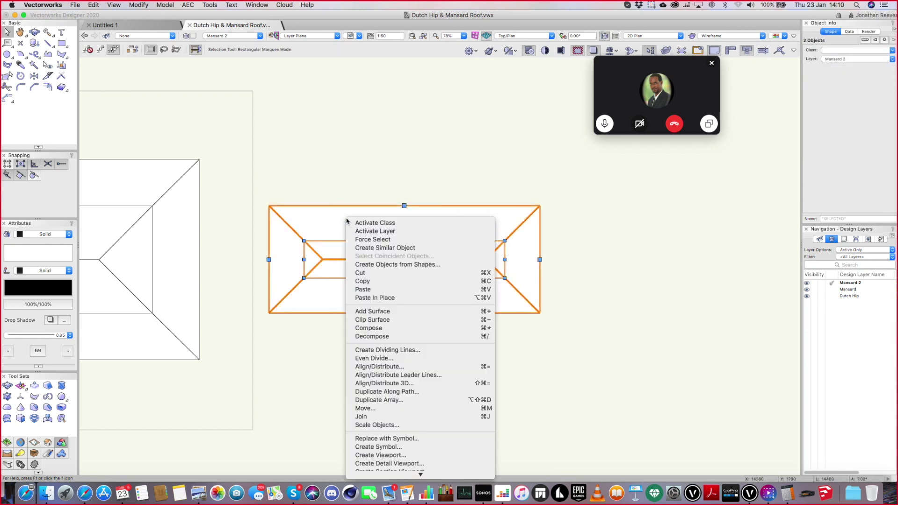
{"action": "left_click", "coordinate": [380, 320]}
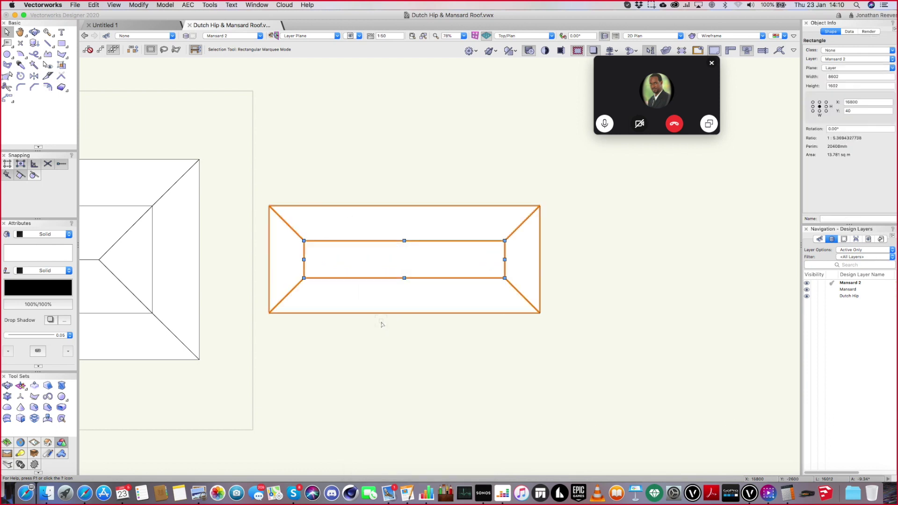
{"action": "left_click", "coordinate": [381, 325]}
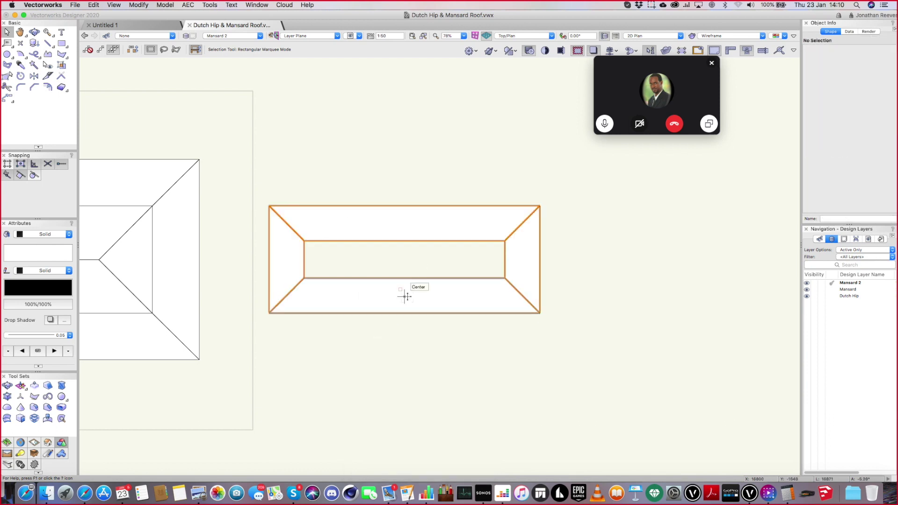
Try moving the clipped roof aside in the right isometric view, and undo the move.
{"action": "key", "text": "KP_3"}
{"action": "left_click", "coordinate": [443, 301]}
{"action": "left_click", "coordinate": [580, 209]}
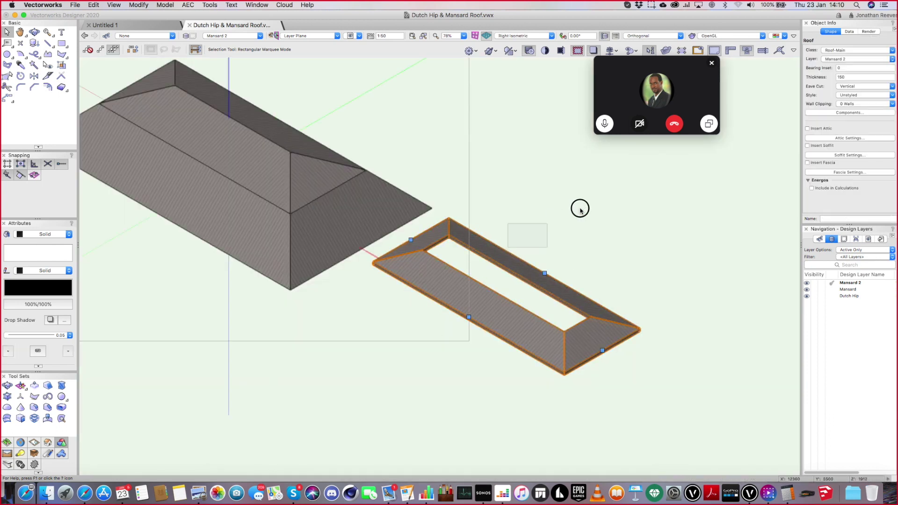
{"action": "left_click", "coordinate": [580, 209]}
{"action": "left_click_drag", "start_coordinate": [553, 285], "coordinate": [602, 257]}
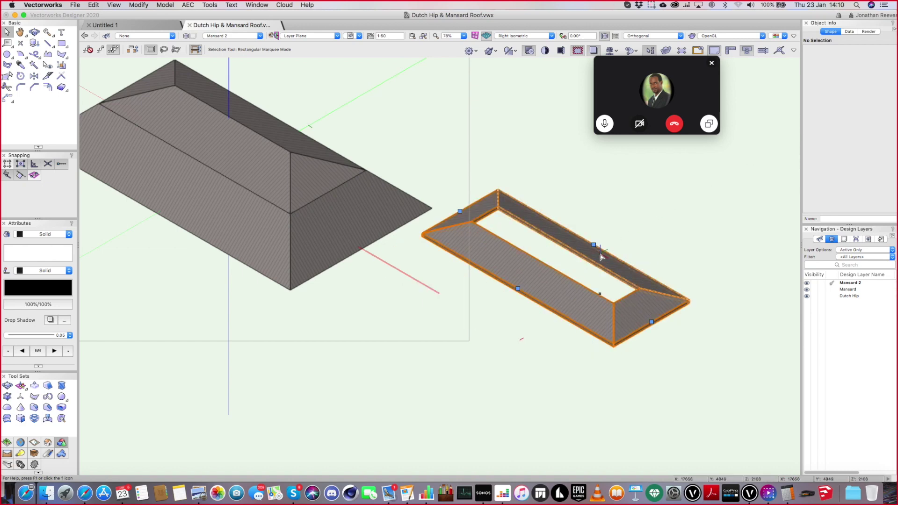
{"action": "key", "text": "super+z"}
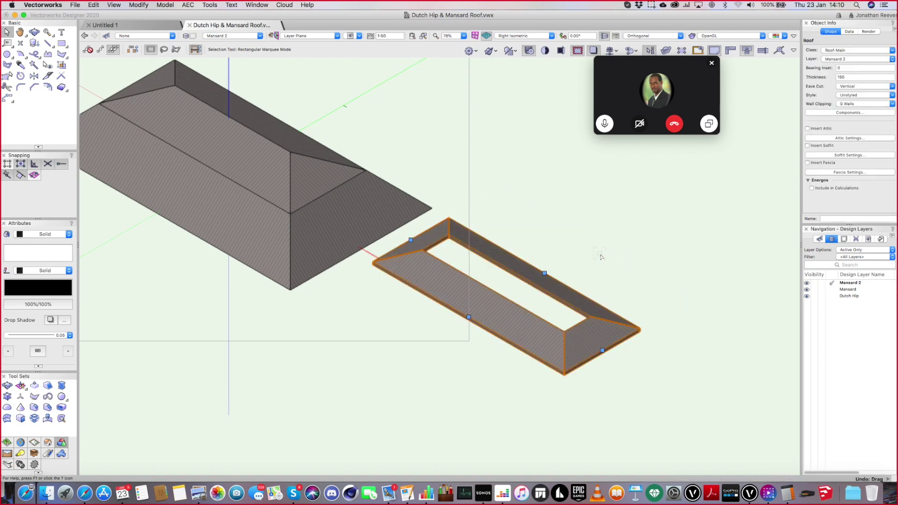
Restore the deleted inner rectangle in plan view and create a roof from it with a 22.5° pitch and 150 mm thickness.
{"action": "key", "text": "super+5"}
{"action": "key", "text": "Delete"}
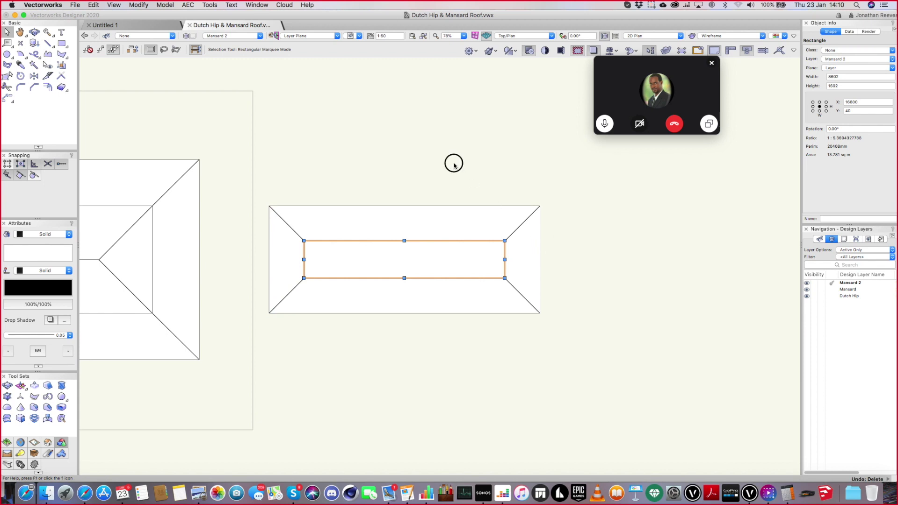
{"action": "left_click", "coordinate": [187, 5]}
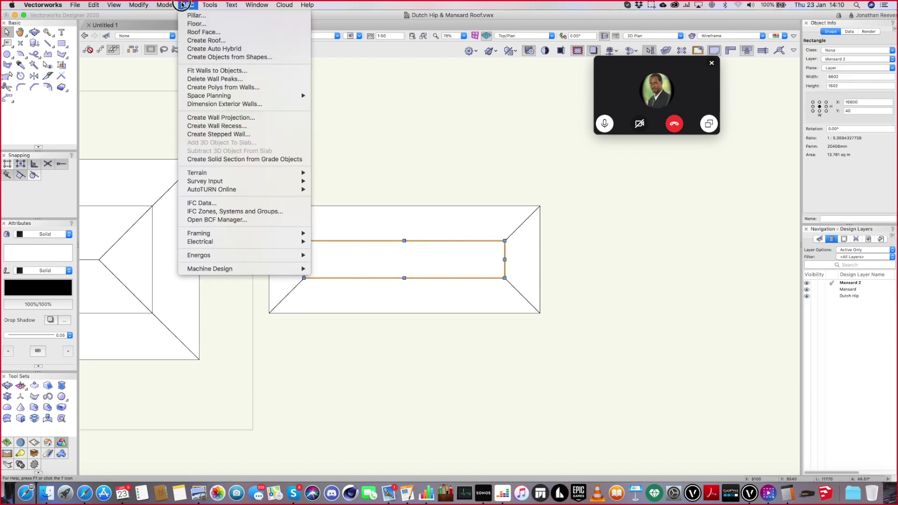
{"action": "left_click", "coordinate": [232, 42]}
{"action": "double_click", "coordinate": [524, 158]}
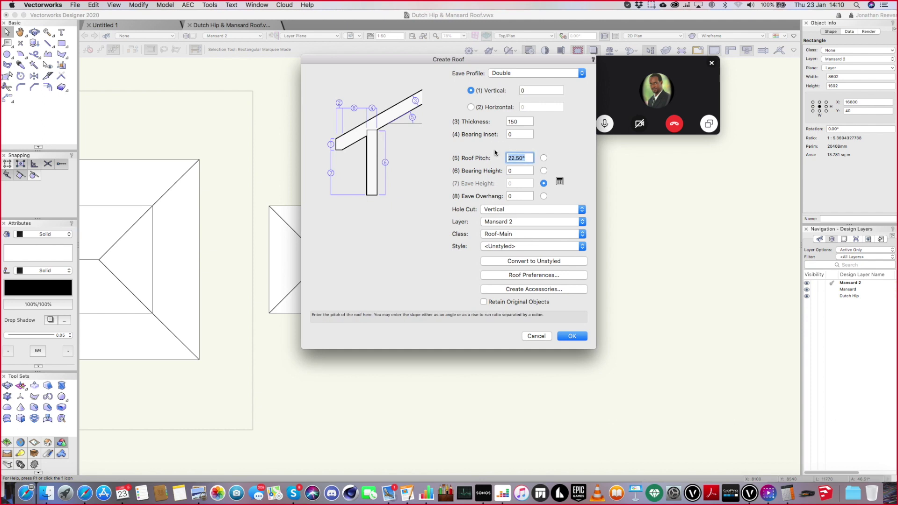
{"action": "key", "text": "Return"}
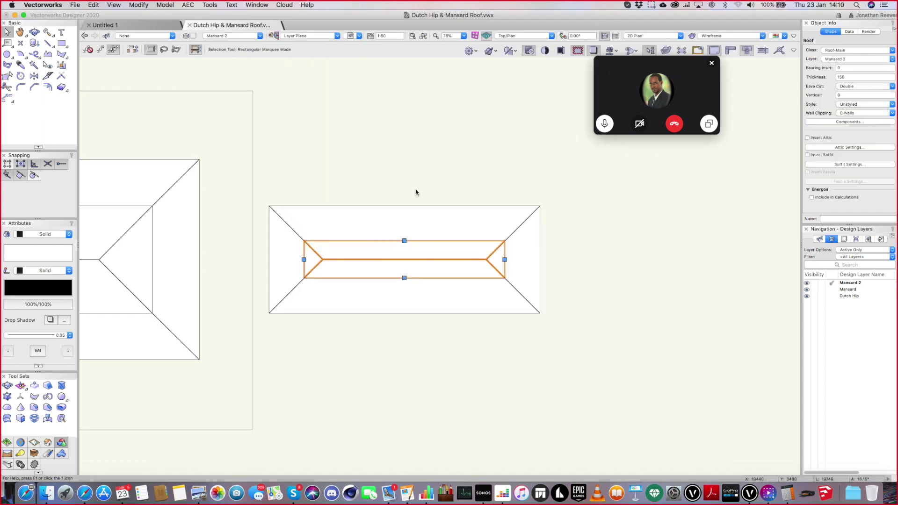
Raise the new small roof in front view so its eave corner snaps to the clipped roof's upper edge.
{"action": "key", "text": "KP_2"}
{"action": "left_click_drag", "start_coordinate": [339, 267], "coordinate": [339, 220]}
{"action": "left_click", "coordinate": [339, 214]}
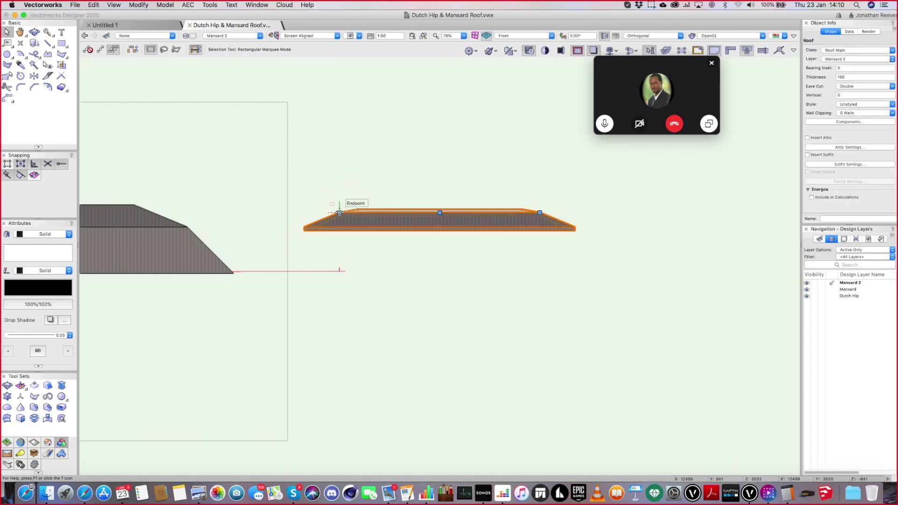
Apply the Roofing Standing Seam 12in texture to the Top part of the small new roof.
{"action": "key", "text": "3"}
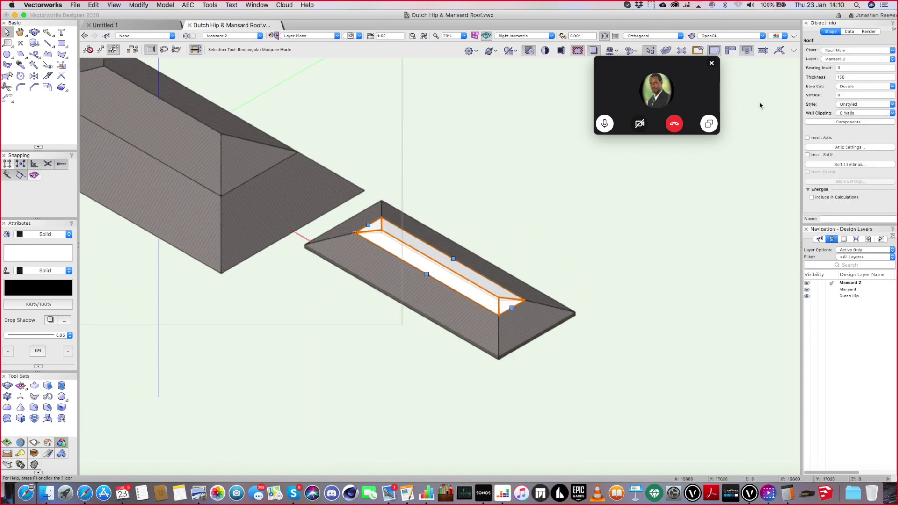
{"action": "left_click", "coordinate": [869, 32]}
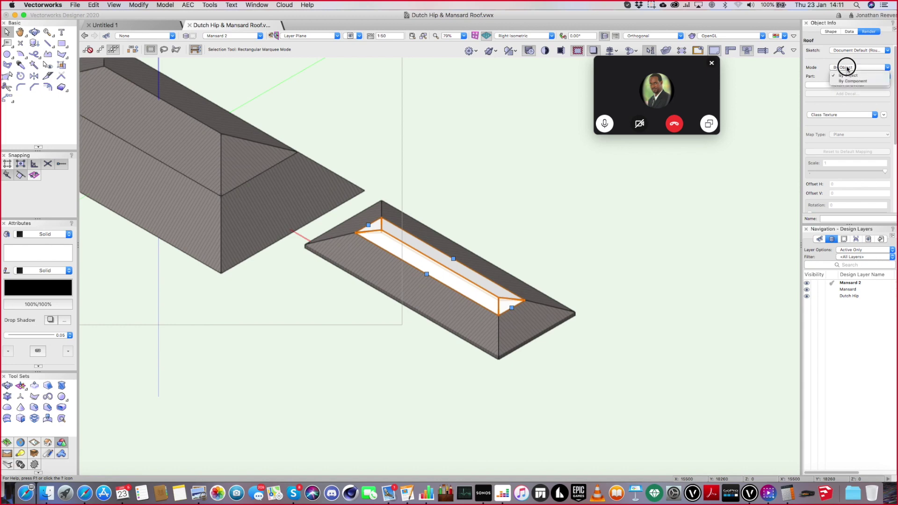
{"action": "left_click", "coordinate": [842, 77]}
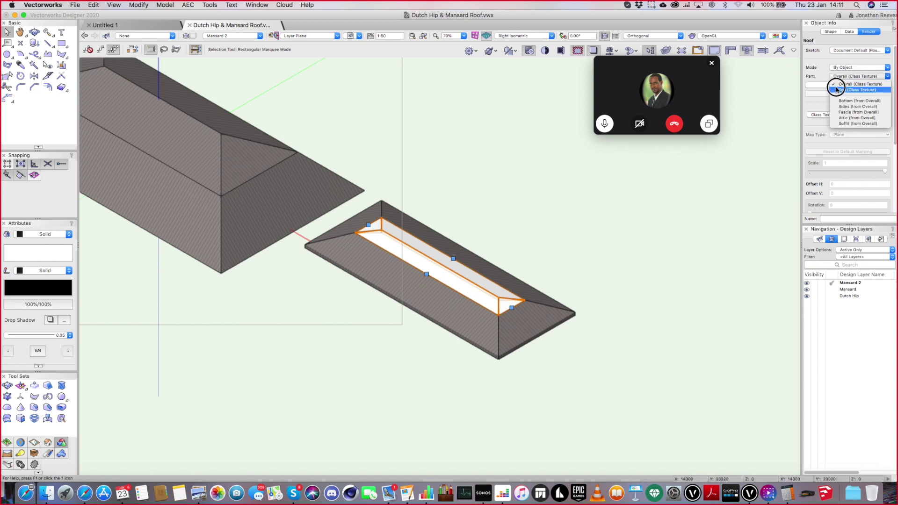
{"action": "left_click", "coordinate": [836, 94]}
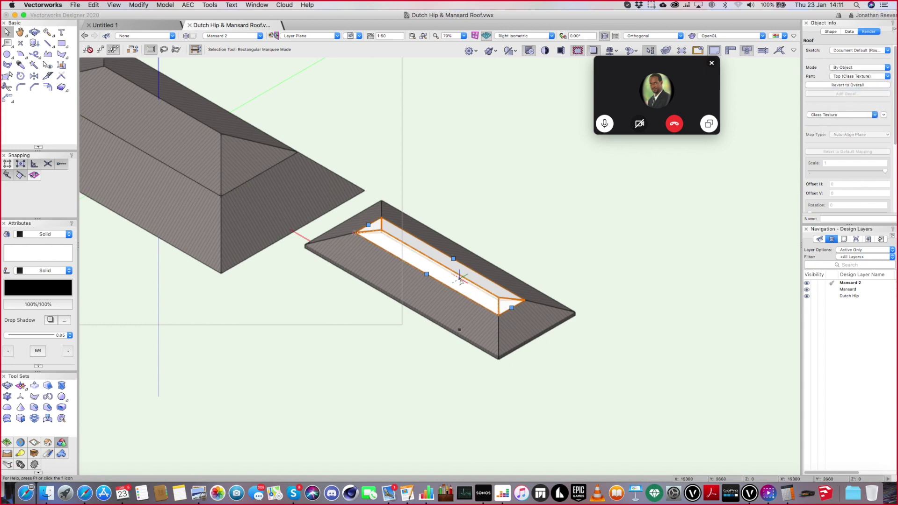
{"action": "key", "text": "super+r"}
{"action": "double_click", "coordinate": [644, 157]}
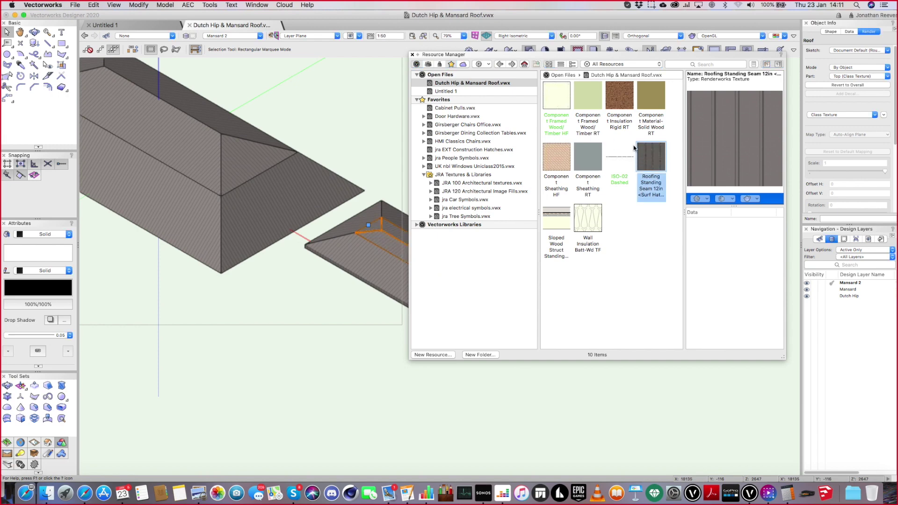
{"action": "left_click", "coordinate": [412, 53]}
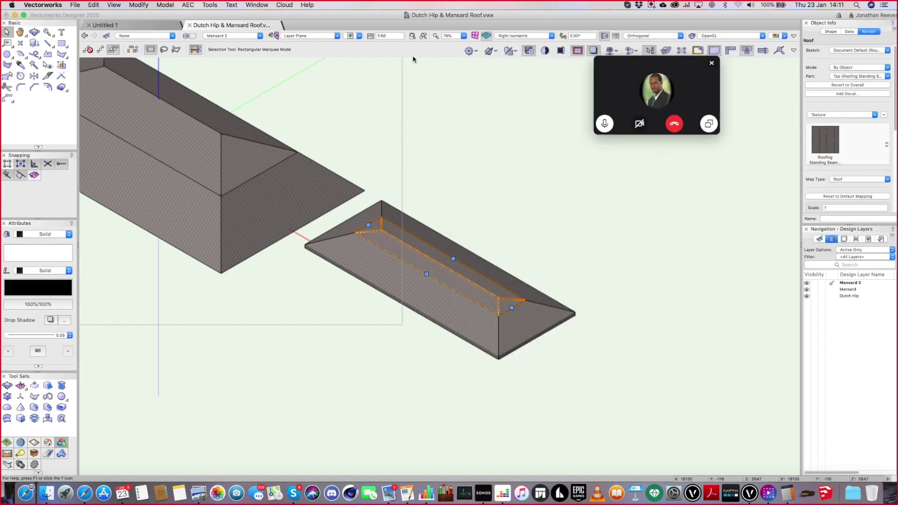
In plan view, move the lower roof's long front face 1500 mm straight outward from the mansard.
{"action": "left_click", "coordinate": [490, 203]}
{"action": "scroll", "coordinate": [359, 247], "scroll_direction": "down", "scroll_amount": 4}
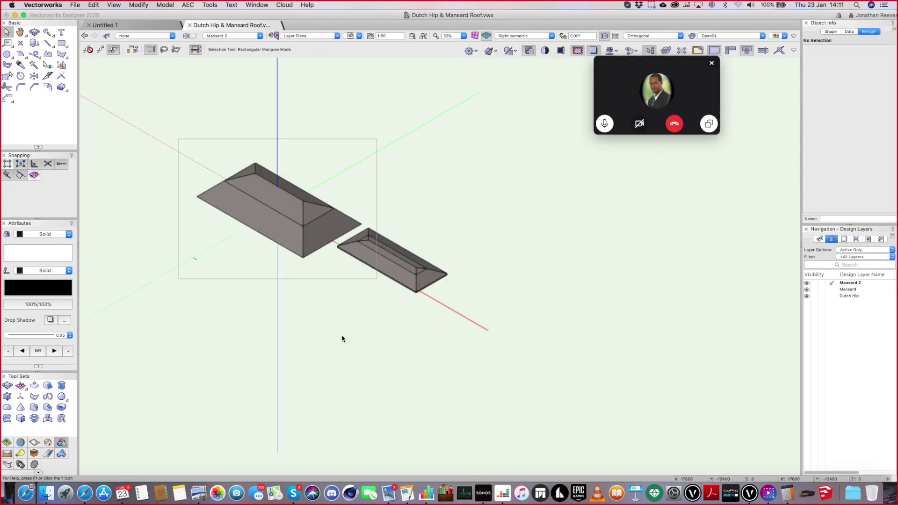
{"action": "middle_click_drag", "start_coordinate": [341, 338], "coordinate": [346, 293], "text": "shift"}
{"action": "key", "text": "super+5"}
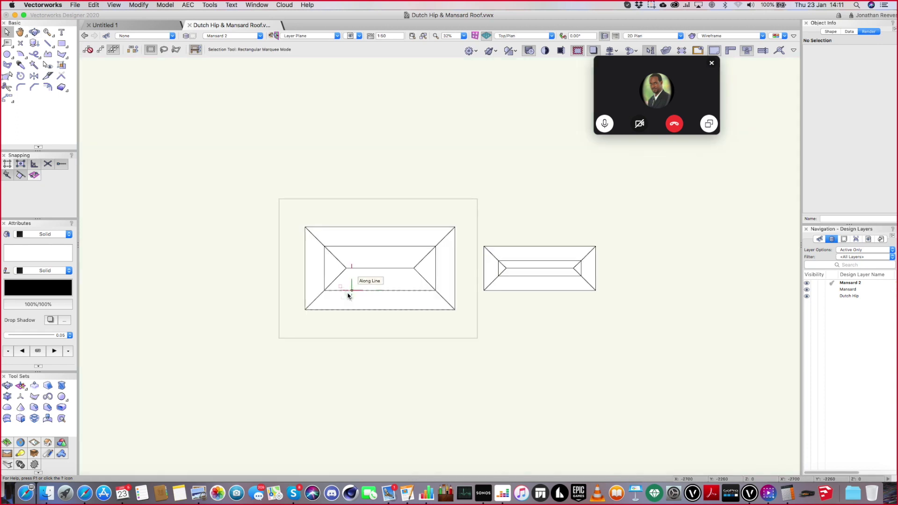
{"action": "scroll", "coordinate": [347, 296], "scroll_direction": "up", "scroll_amount": 4}
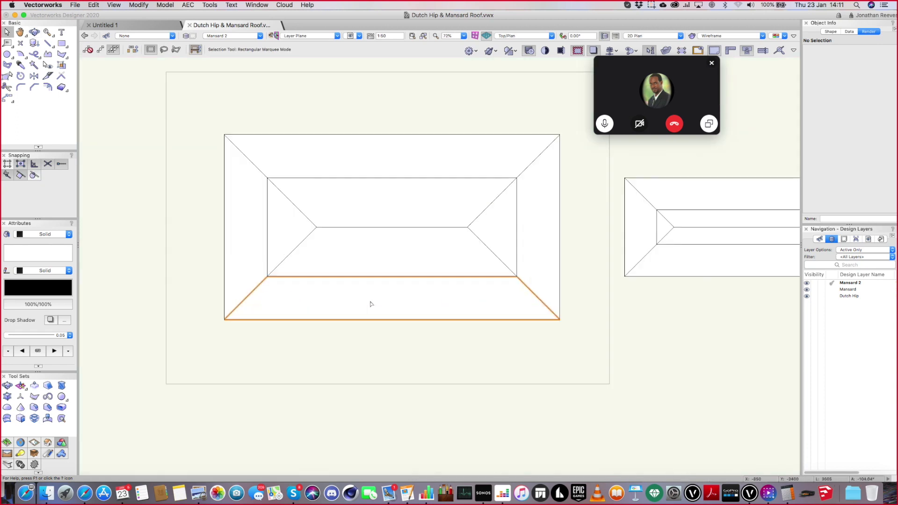
{"action": "left_click", "coordinate": [342, 312]}
{"action": "left_click_drag", "start_coordinate": [309, 312], "coordinate": [307, 341]}
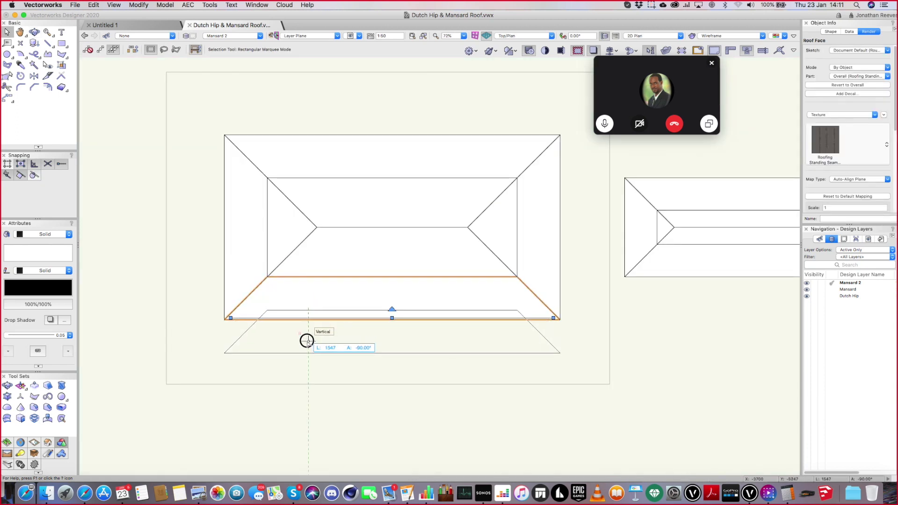
{"action": "type", "text": "15"}
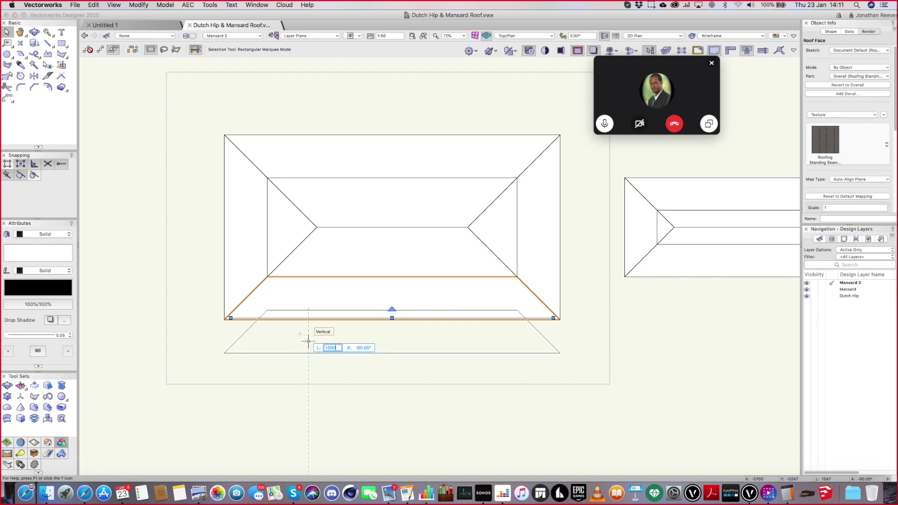
{"action": "key", "text": "Return"}
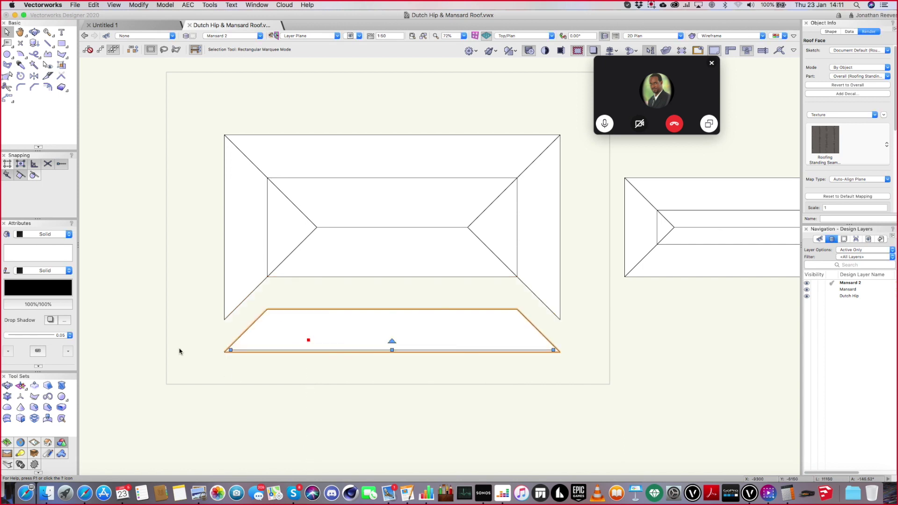
Join both end faces of the lower roof to the moved front face using Connect/Combine with vertically cut roof face joins.
{"action": "left_click", "coordinate": [179, 351]}
{"action": "left_click", "coordinate": [248, 283]}
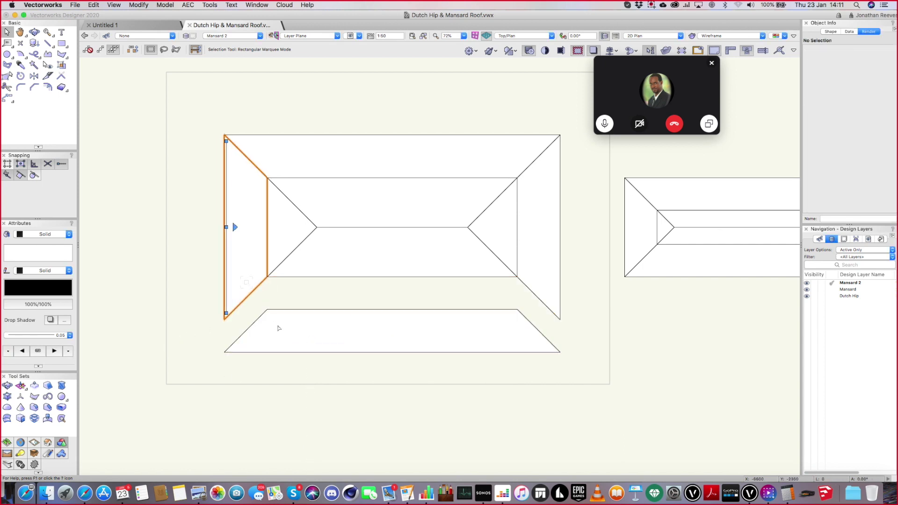
{"action": "left_click", "coordinate": [179, 294]}
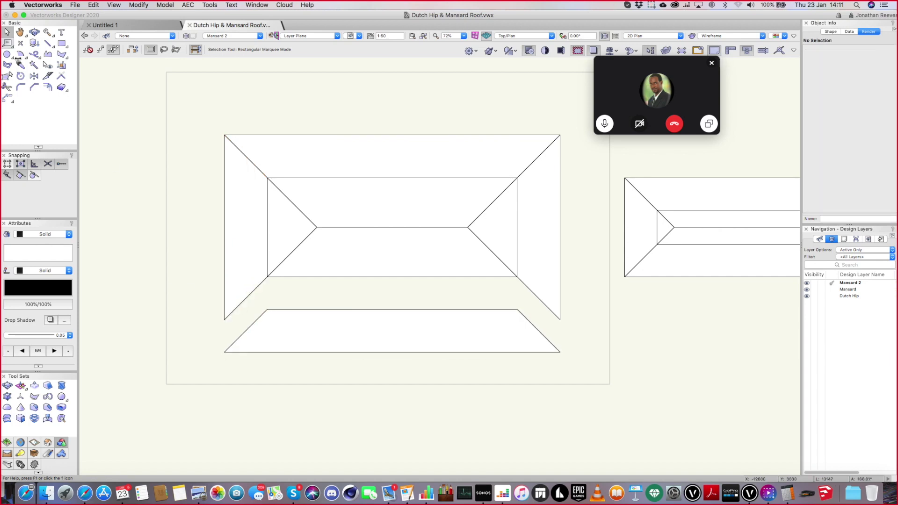
{"action": "left_click", "coordinate": [61, 77]}
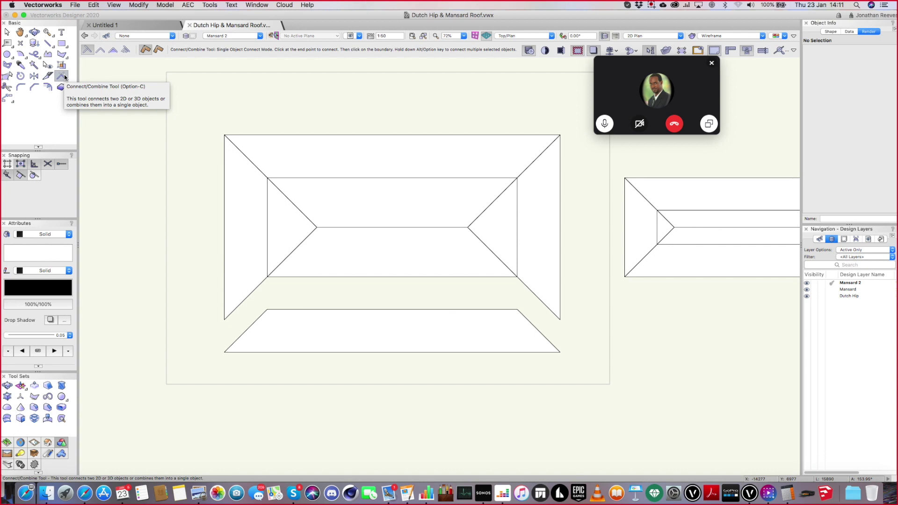
{"action": "left_click", "coordinate": [159, 50]}
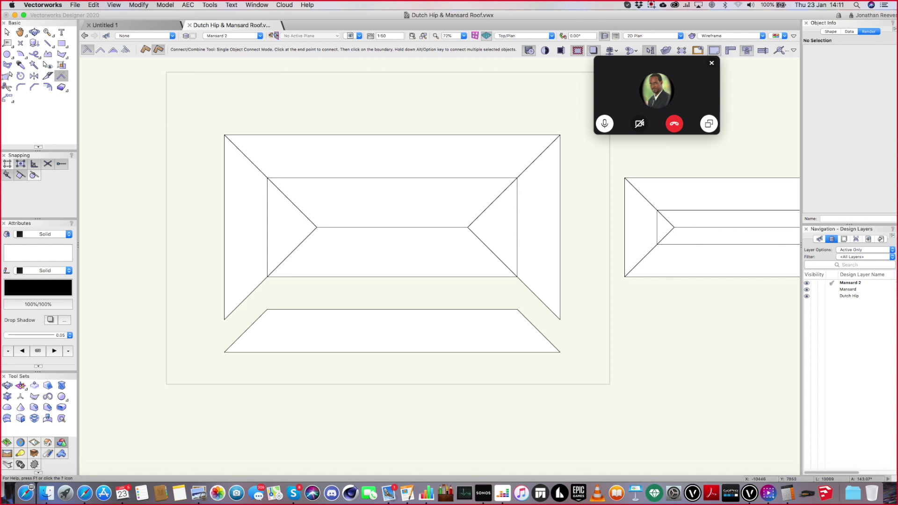
{"action": "left_click", "coordinate": [236, 288]}
{"action": "left_click", "coordinate": [271, 318]}
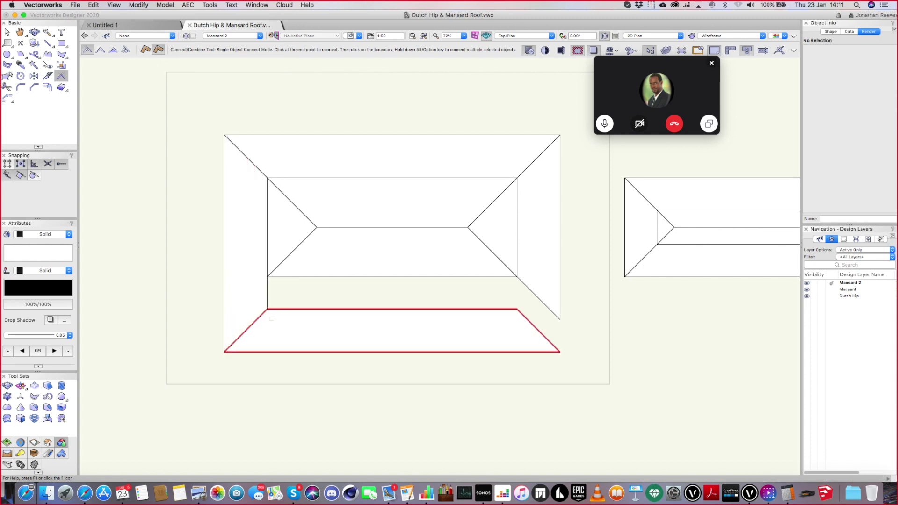
{"action": "left_click", "coordinate": [508, 319]}
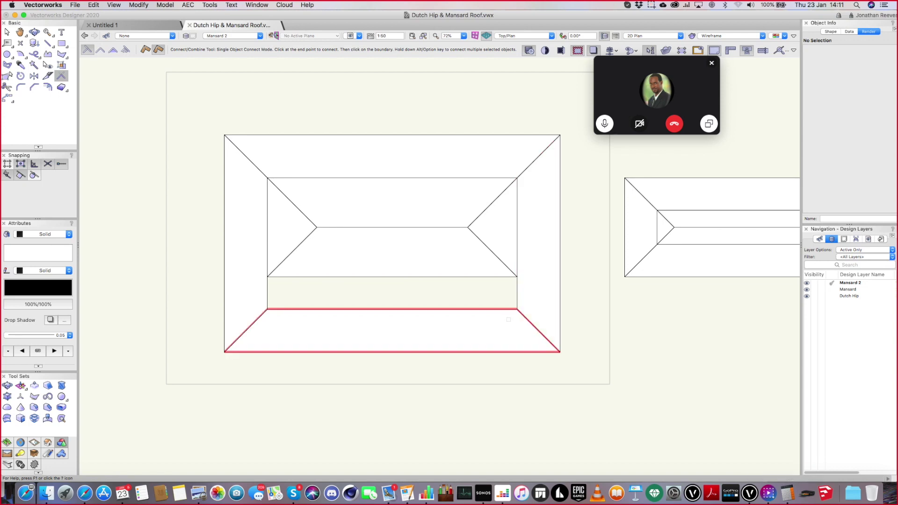
Reshape the upper roof by extending its long front eave outward to meet the lower roof's inner front edge.
{"action": "key", "text": "x"}
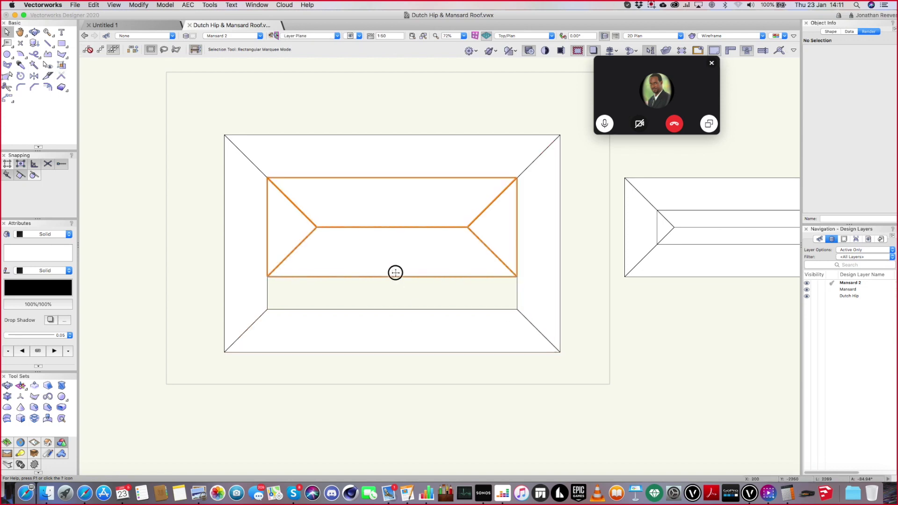
{"action": "left_click", "coordinate": [391, 275]}
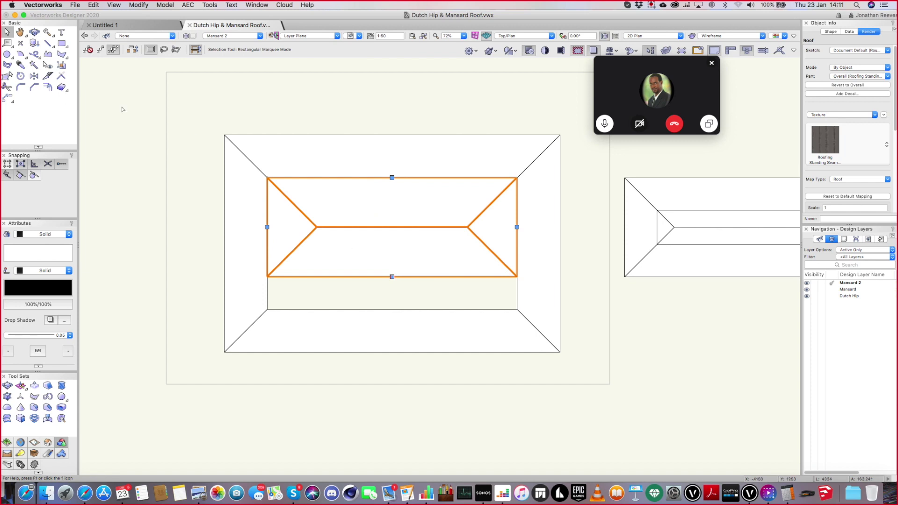
{"action": "left_click", "coordinate": [7, 76]}
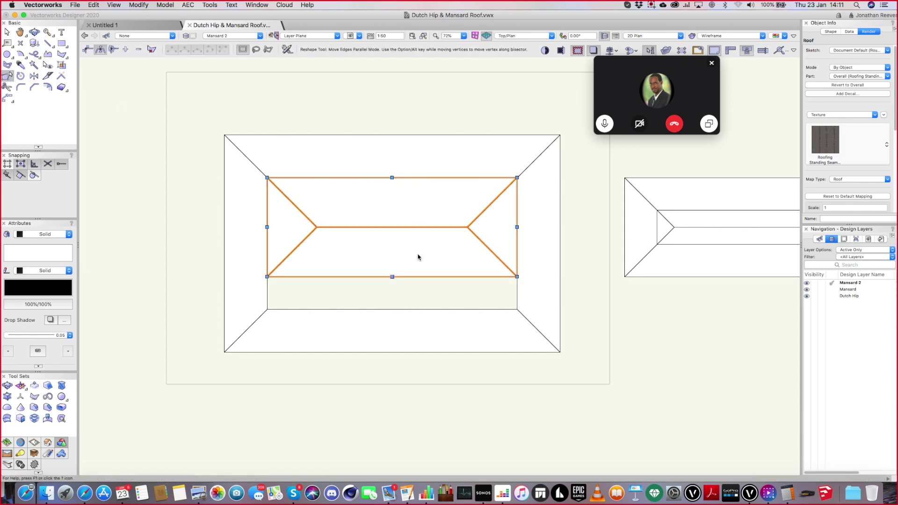
{"action": "left_click_drag", "start_coordinate": [392, 276], "coordinate": [406, 330]}
{"action": "key", "text": "KP_3"}
{"action": "middle_click_drag", "start_coordinate": [406, 329], "coordinate": [449, 281], "text": "shift"}
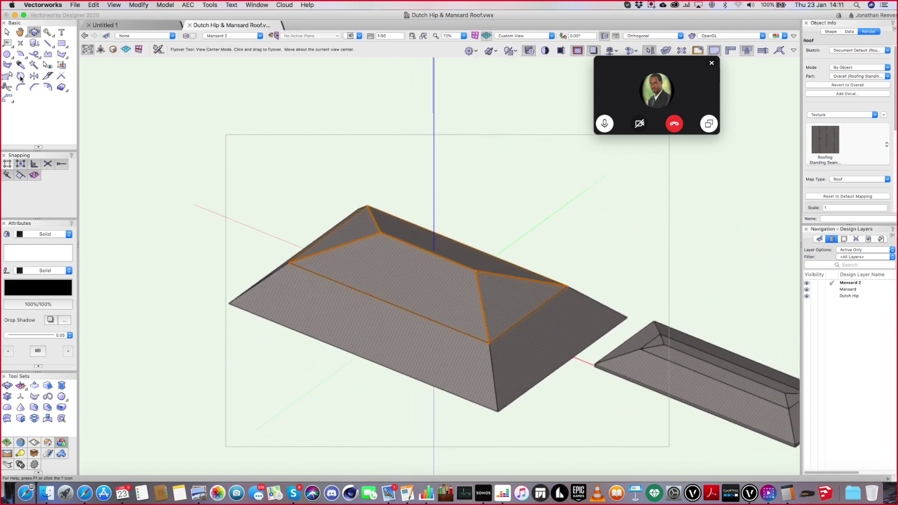
{"action": "left_click", "coordinate": [62, 78]}
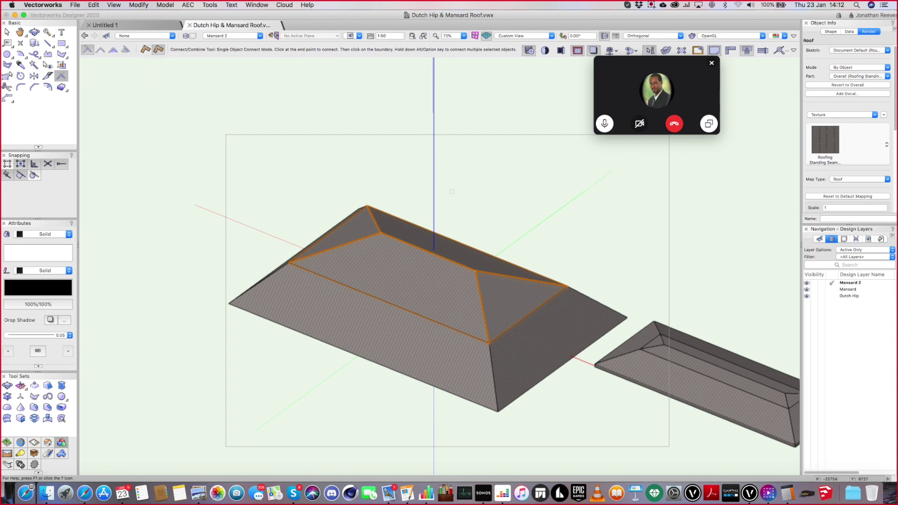
{"action": "key", "text": "Escape"}
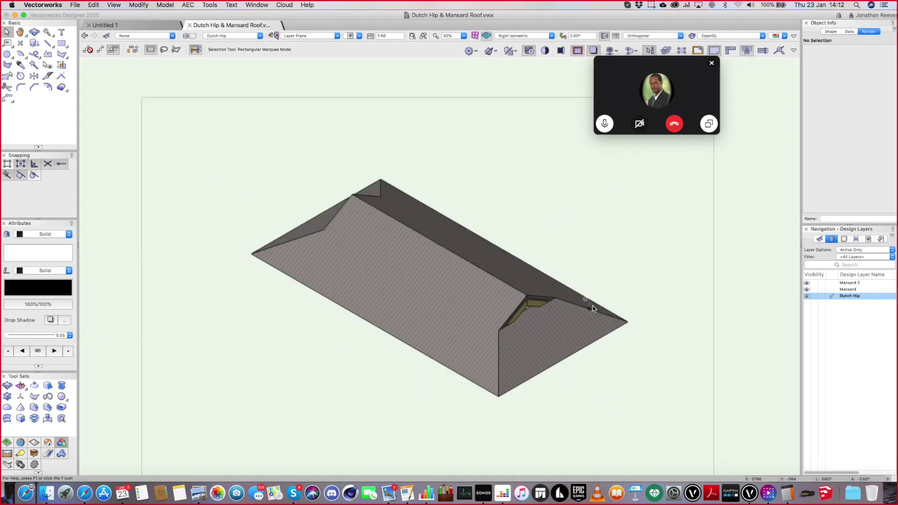
On the Dutch Hip layer, draw a rectangle over the existing roof's outer corners in plan view and cut it to the clipboard.
{"action": "left_click", "coordinate": [593, 305]}
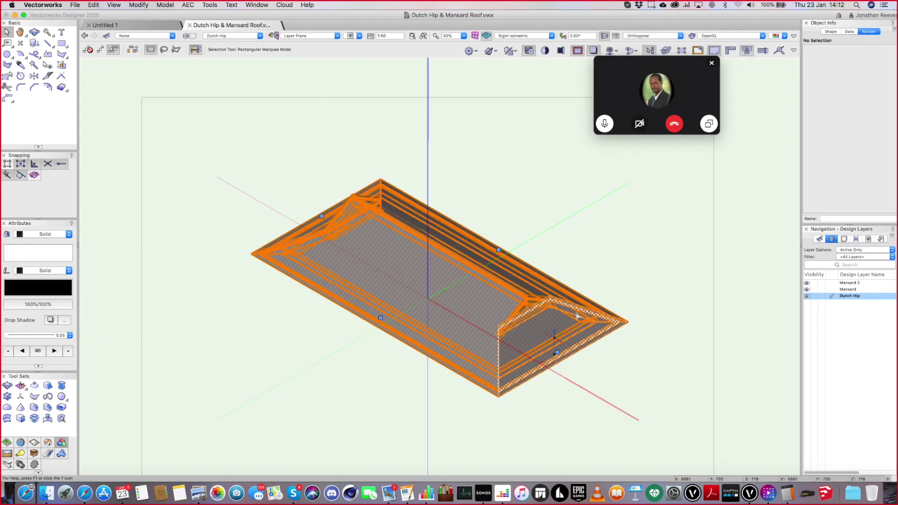
{"action": "left_click", "coordinate": [627, 245]}
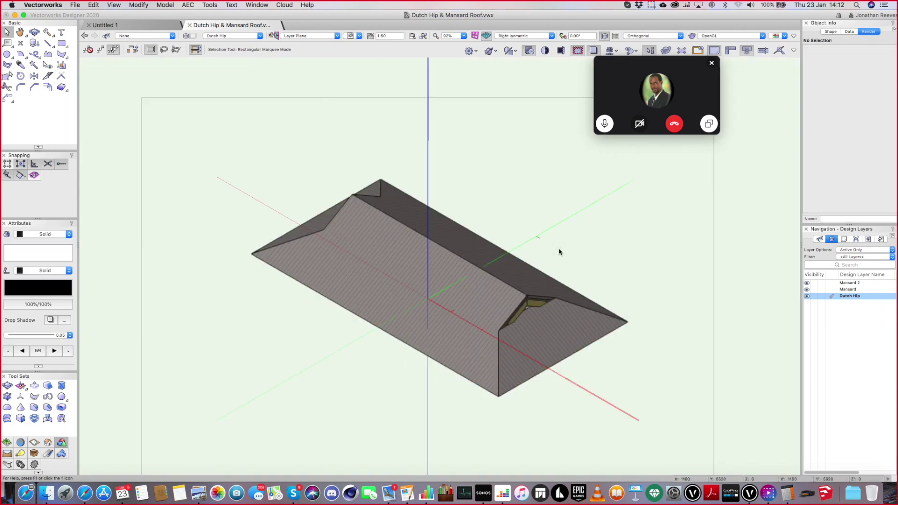
{"action": "key", "text": "super+5"}
{"action": "key", "text": "4"}
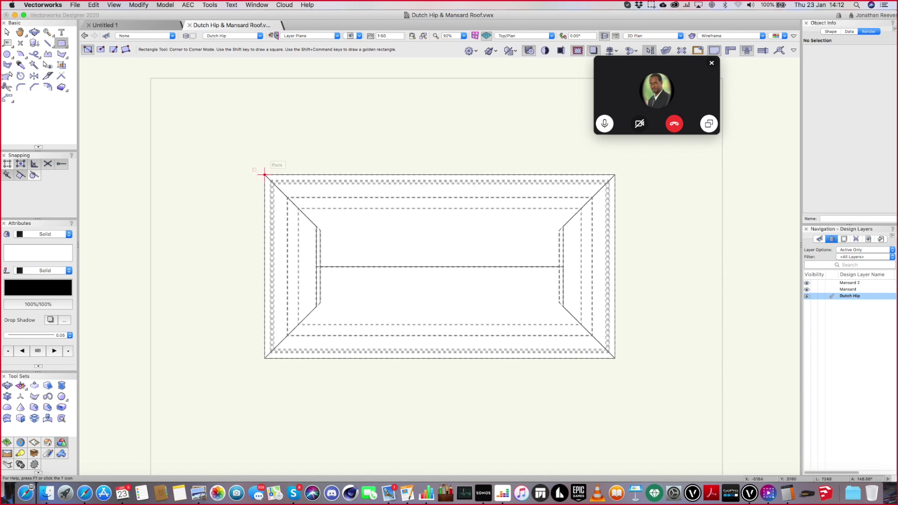
{"action": "left_click", "coordinate": [265, 175]}
{"action": "left_click", "coordinate": [615, 359]}
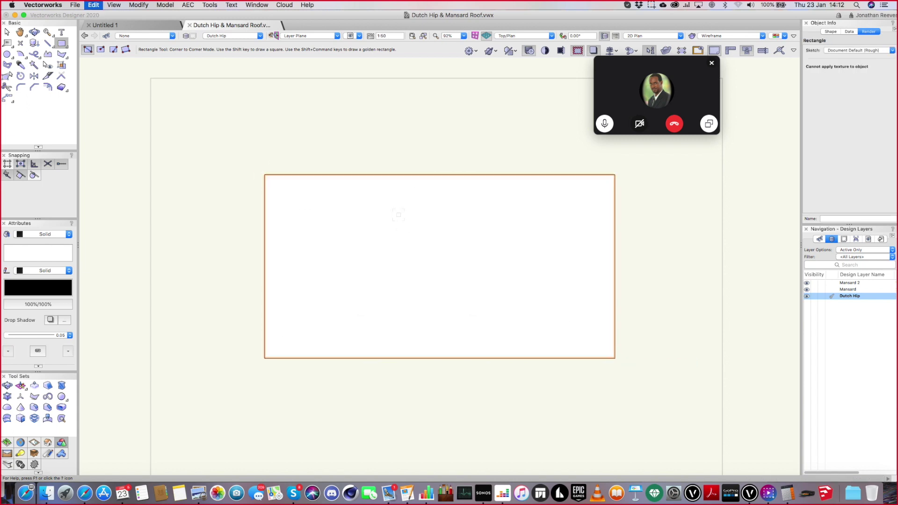
{"action": "key", "text": "super+z"}
Create a new design layer named Dutch Hip 2 and paste the cut rectangle onto it.
{"action": "right_click", "coordinate": [849, 318]}
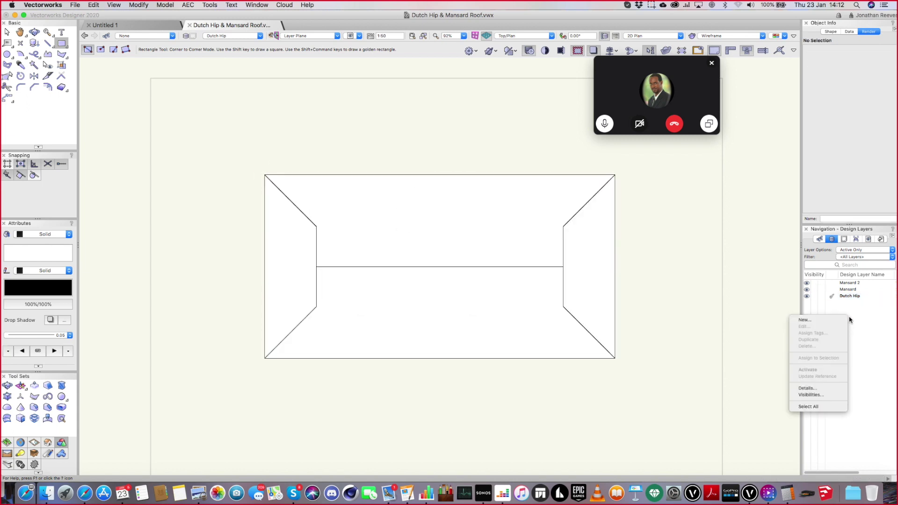
{"action": "left_click", "coordinate": [823, 320]}
{"action": "type", "text": "Dutch Hip 2"}
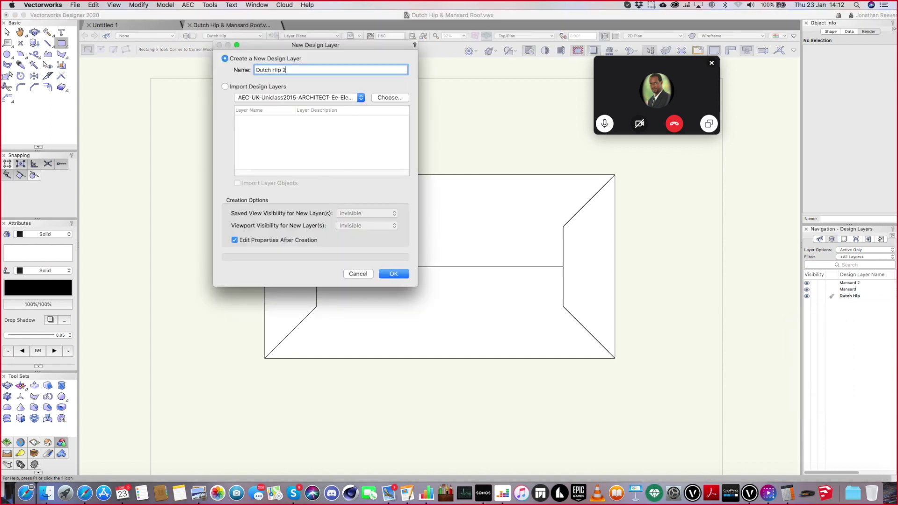
{"action": "key", "text": "Return"}
{"action": "key", "text": "Return"}
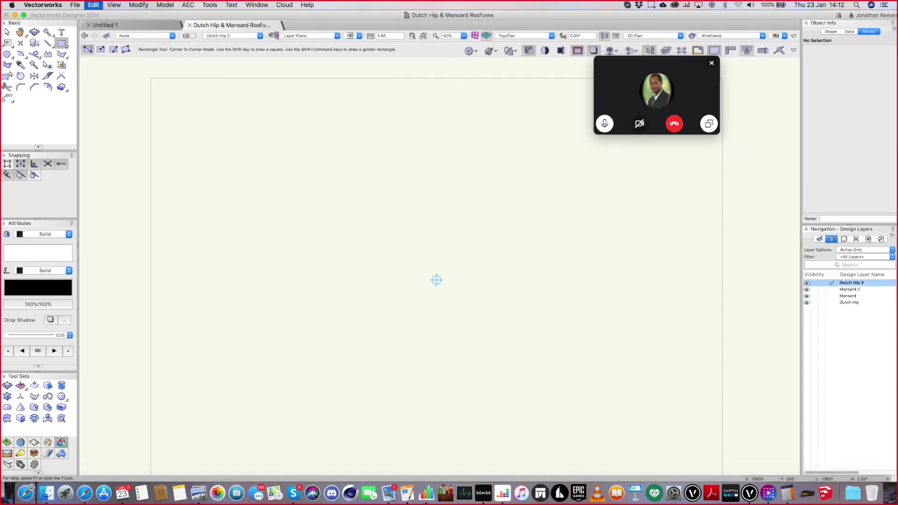
{"action": "key", "text": "super+v"}
Create a roof from the rectangle with a 30° roof pitch.
{"action": "left_click", "coordinate": [188, 5]}
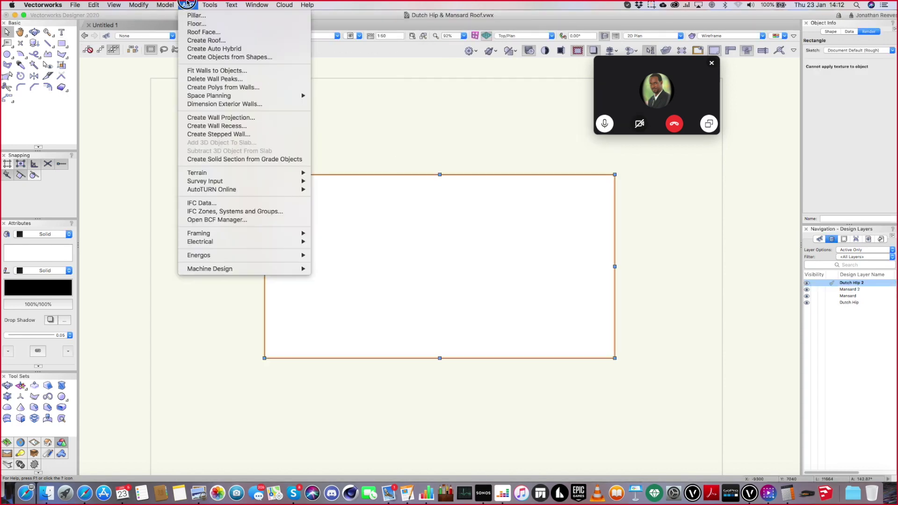
{"action": "left_click", "coordinate": [212, 41]}
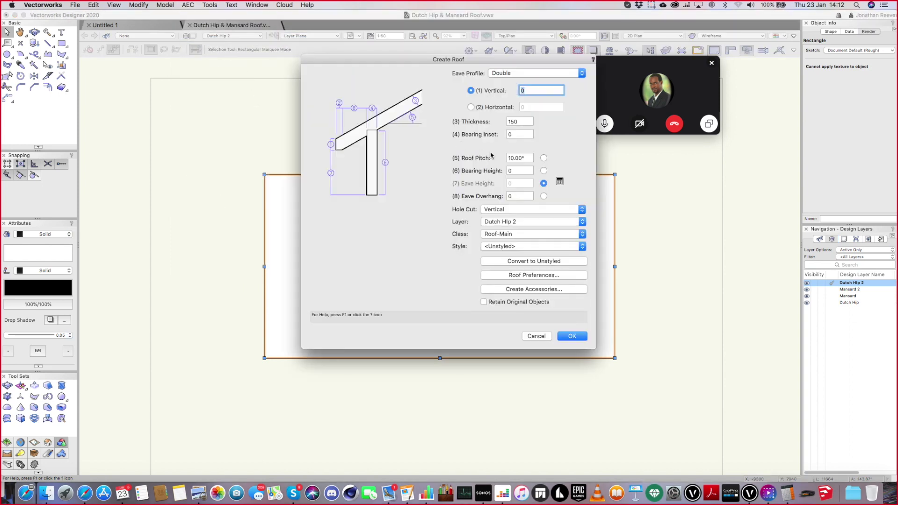
{"action": "left_click", "coordinate": [514, 157]}
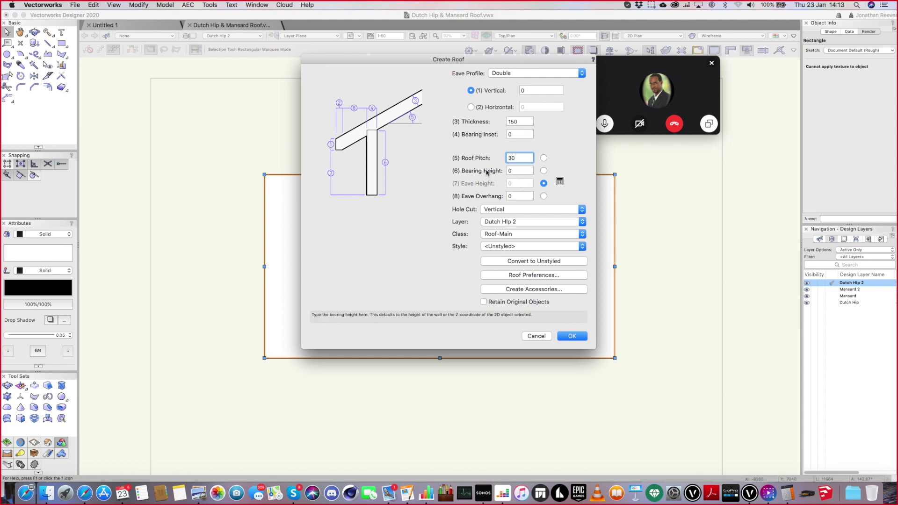
{"action": "left_click", "coordinate": [570, 337]}
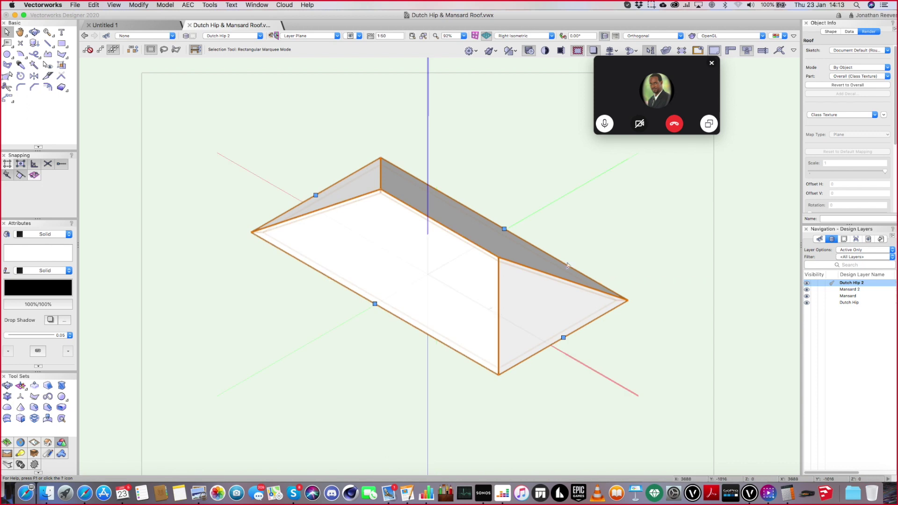
In right isometric view, change the near short end of the roof to a Dutch Hip edge with a 1 m gable inset.
{"action": "left_click", "coordinate": [593, 241]}
{"action": "left_click", "coordinate": [563, 338]}
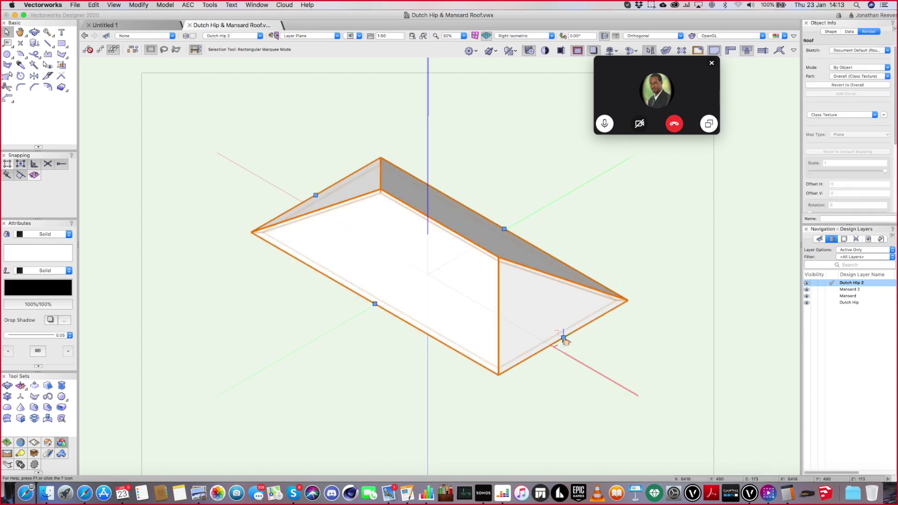
{"action": "double_click", "coordinate": [564, 338]}
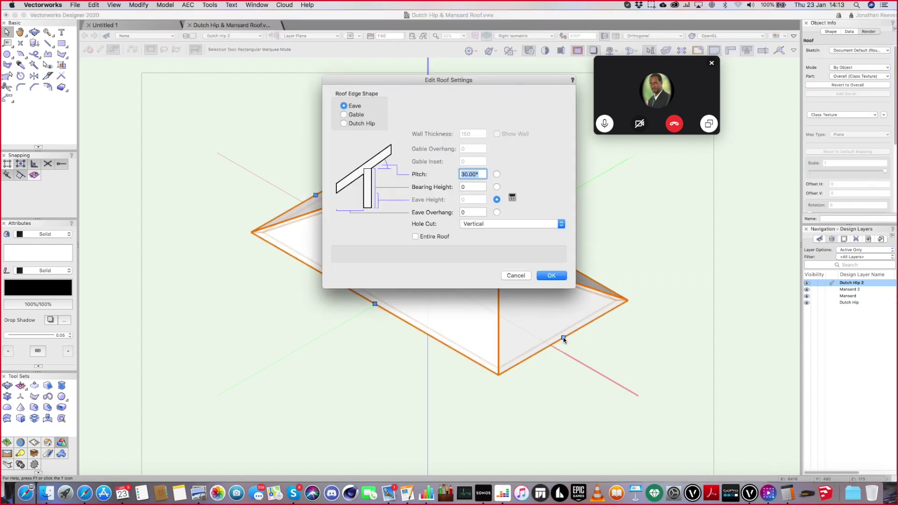
{"action": "left_click", "coordinate": [344, 114]}
{"action": "left_click_drag", "start_coordinate": [391, 80], "coordinate": [212, 79]}
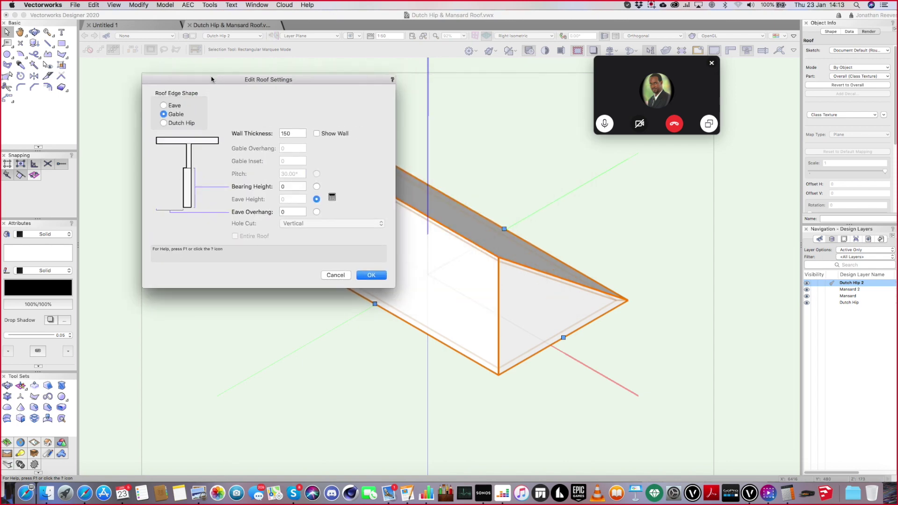
{"action": "left_click", "coordinate": [164, 123]}
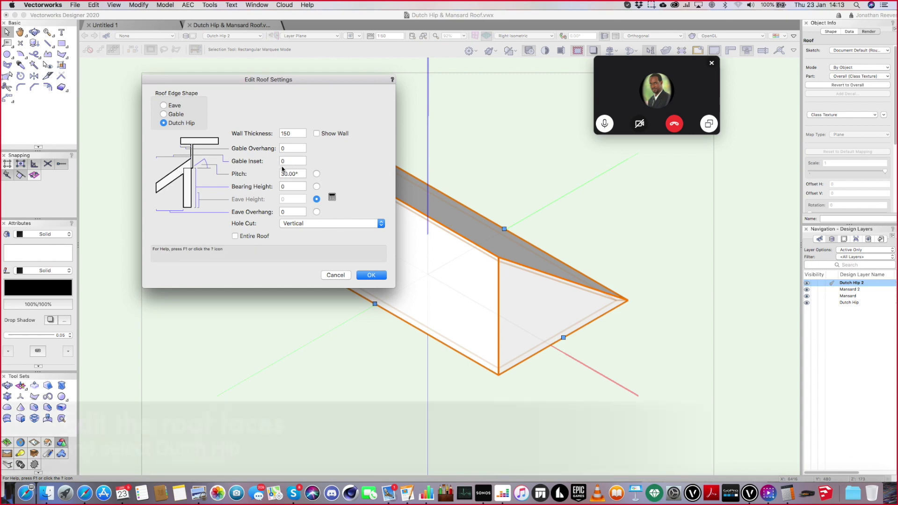
{"action": "left_click", "coordinate": [285, 162]}
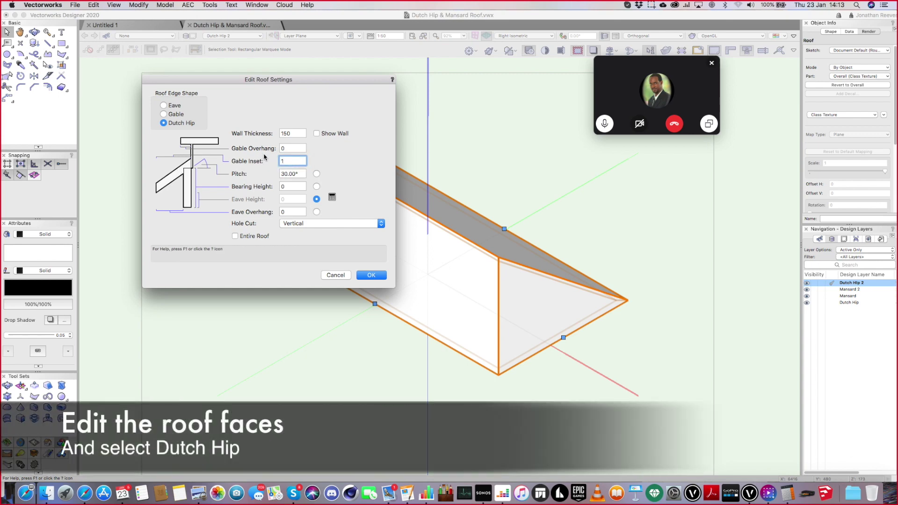
{"action": "type", "text": "1m"}
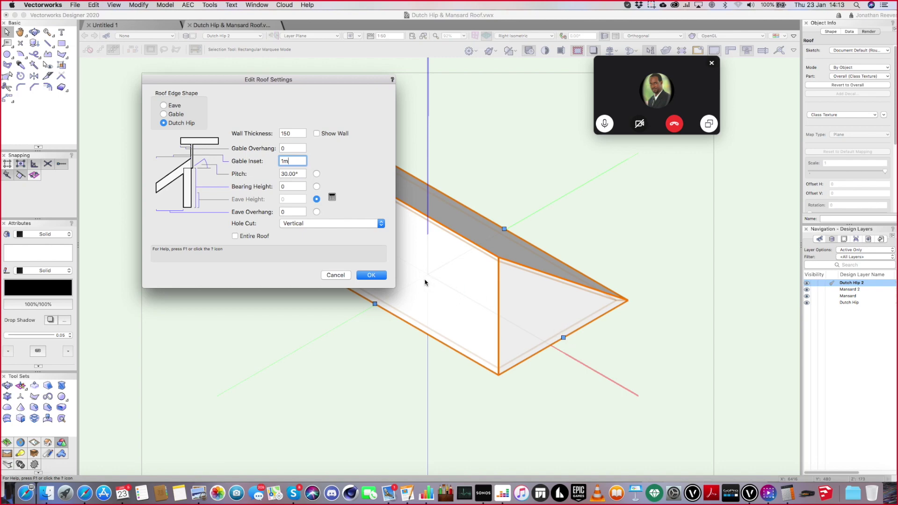
{"action": "left_click", "coordinate": [371, 276]}
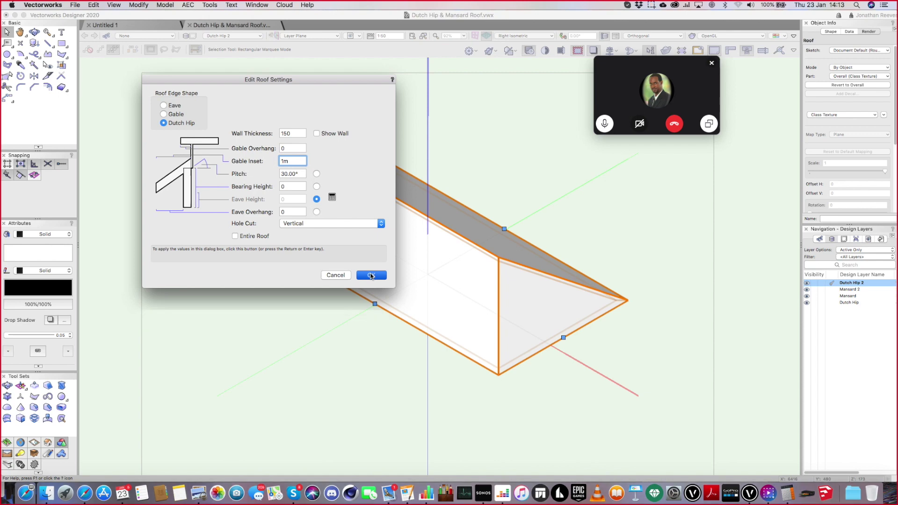
Set the gable inset of the Dutch hip end to 1200 mm.
{"action": "scroll", "coordinate": [563, 338], "scroll_direction": "up", "scroll_amount": 3}
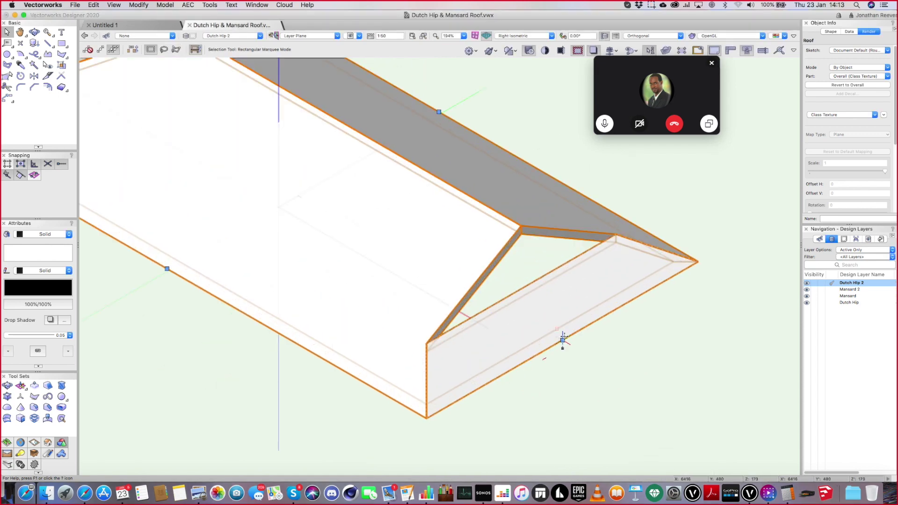
{"action": "double_click", "coordinate": [563, 341]}
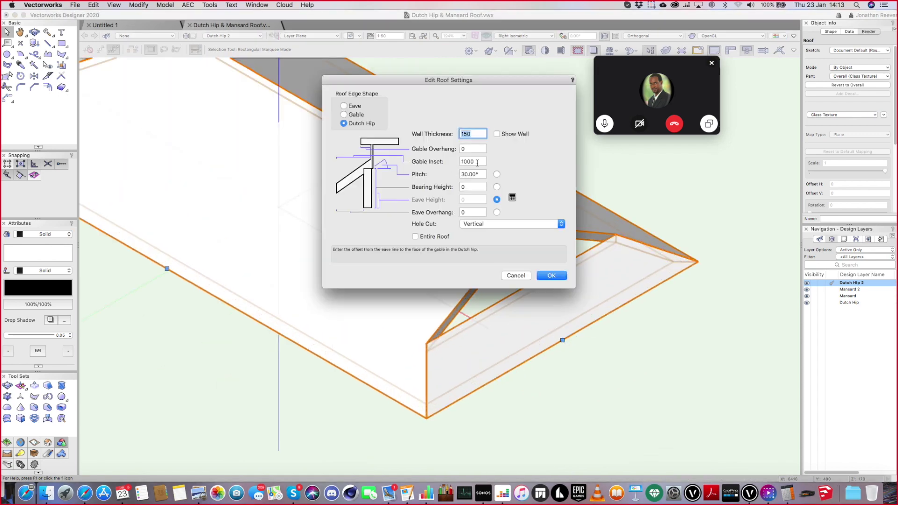
{"action": "key", "text": "Tab"}
{"action": "key", "text": "Tab"}
{"action": "type", "text": "1"}
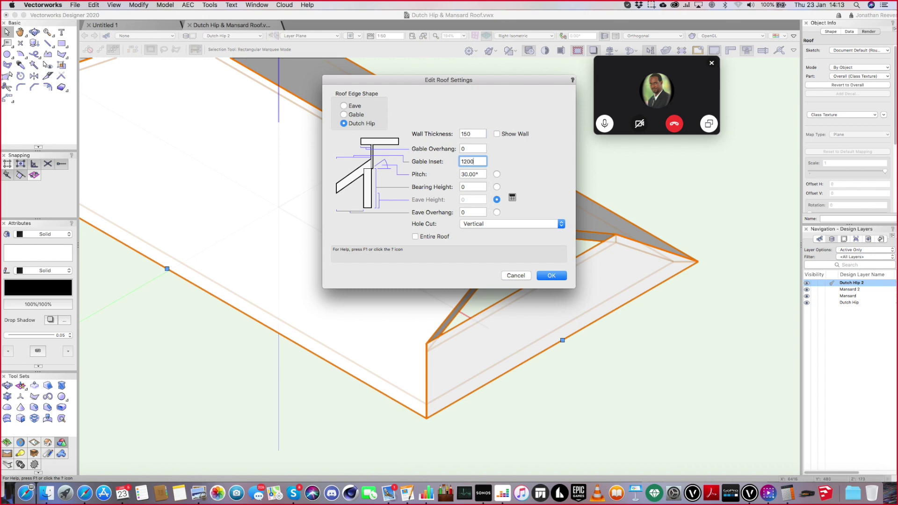
{"action": "type", "text": "200"}
{"action": "key", "text": "Return"}
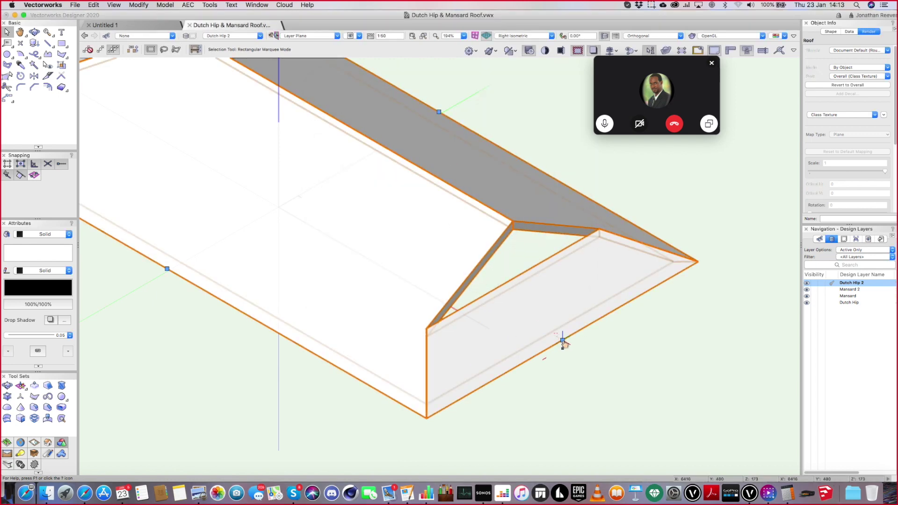
Turn on Show Wall for the Dutch hip end to fill its gable opening.
{"action": "double_click", "coordinate": [563, 341]}
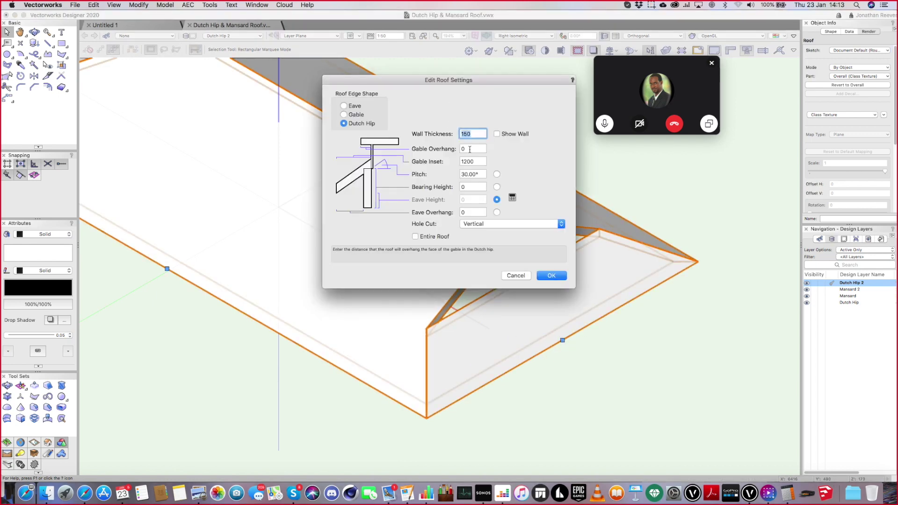
{"action": "left_click", "coordinate": [496, 134]}
{"action": "left_click", "coordinate": [551, 275]}
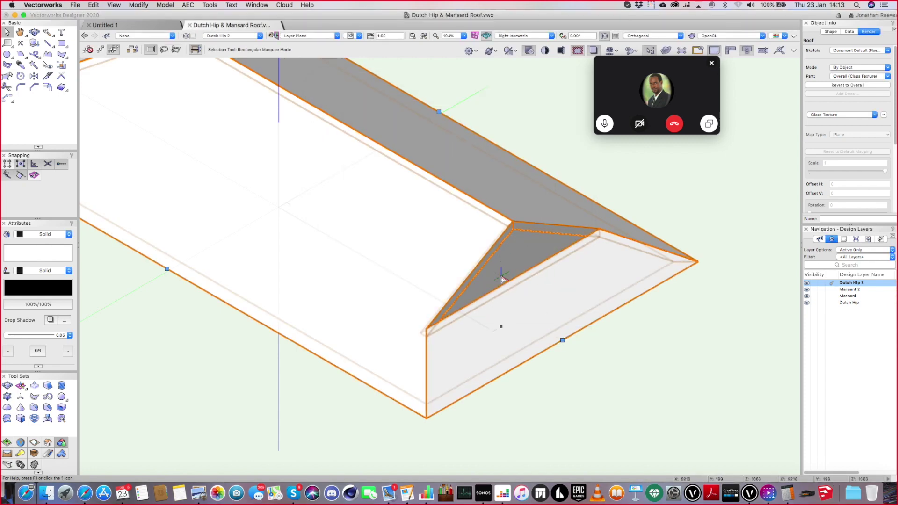
{"action": "middle_click_drag", "start_coordinate": [502, 279], "coordinate": [518, 267], "text": "shift"}
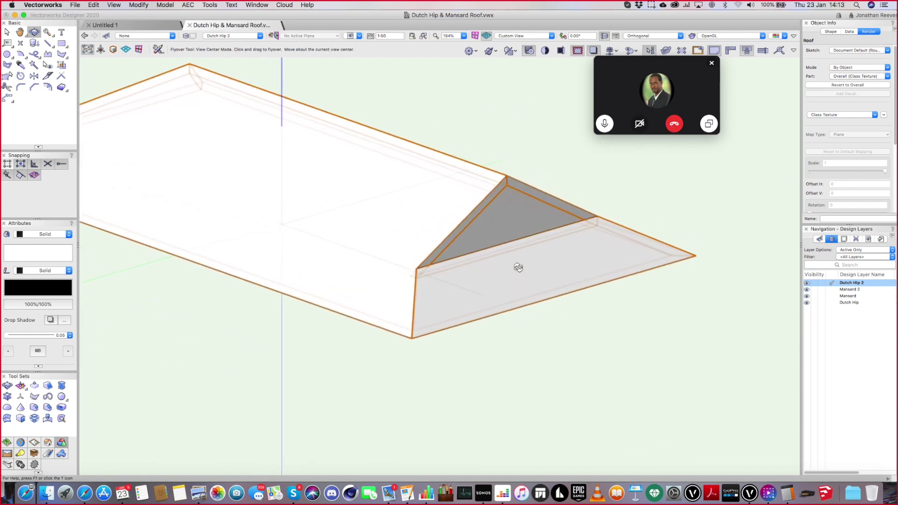
Set the gable overhang of the Dutch hip end to 150 mm.
{"action": "double_click", "coordinate": [553, 298]}
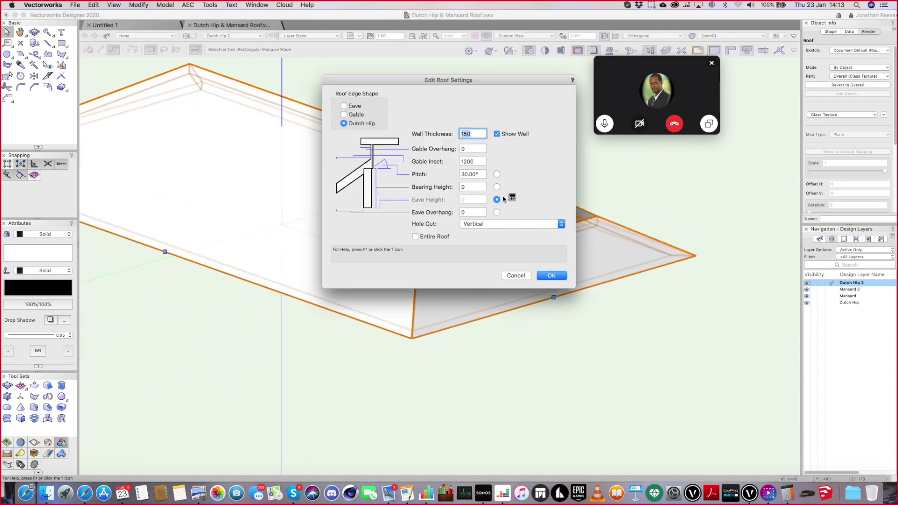
{"action": "key", "text": "Tab"}
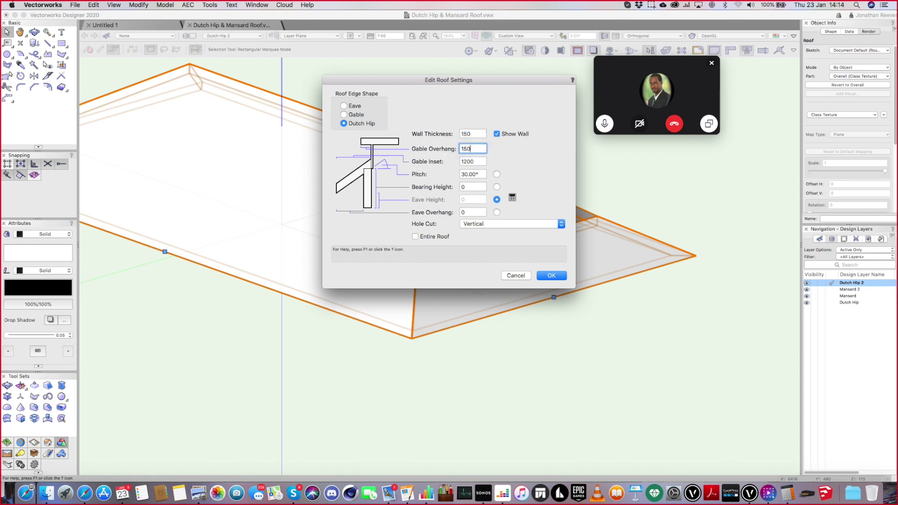
{"action": "key", "text": "Return"}
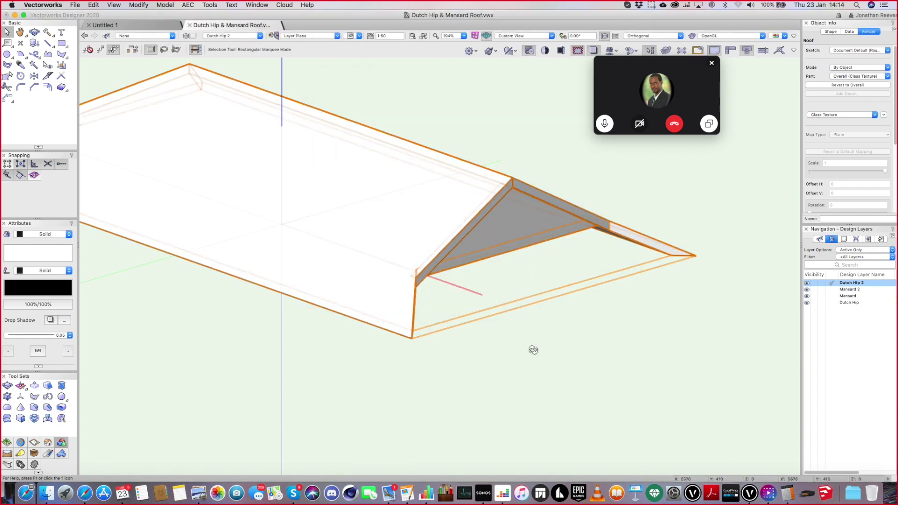
{"action": "middle_click_drag", "start_coordinate": [533, 349], "coordinate": [510, 321], "text": "super"}
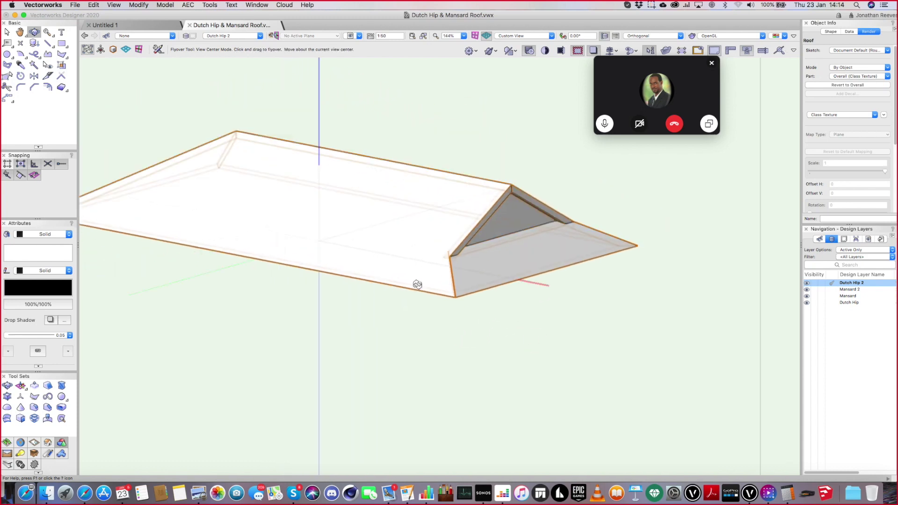
In left isometric view, change the opposite short end of the roof to a Dutch Hip edge with a gable inset.
{"action": "scroll", "coordinate": [511, 218], "scroll_direction": "up", "scroll_amount": 3}
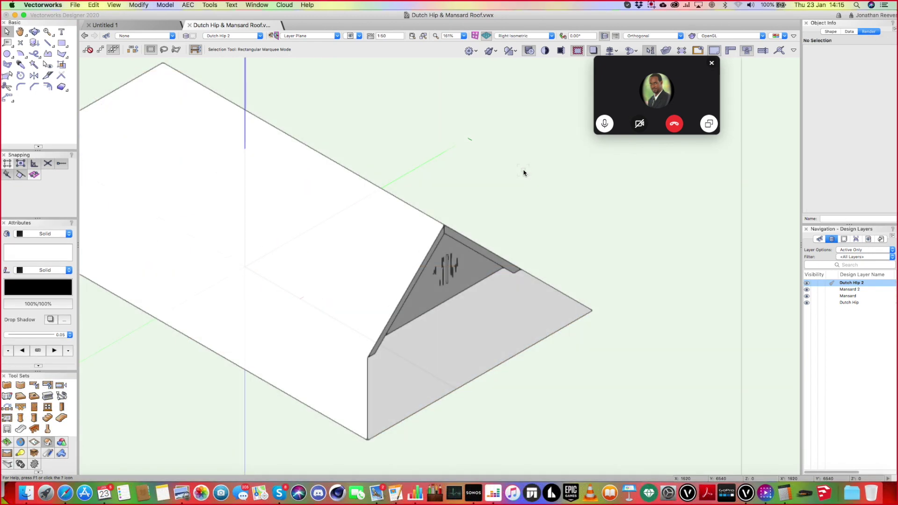
{"action": "key", "text": "KP_3"}
{"action": "left_click", "coordinate": [524, 173]}
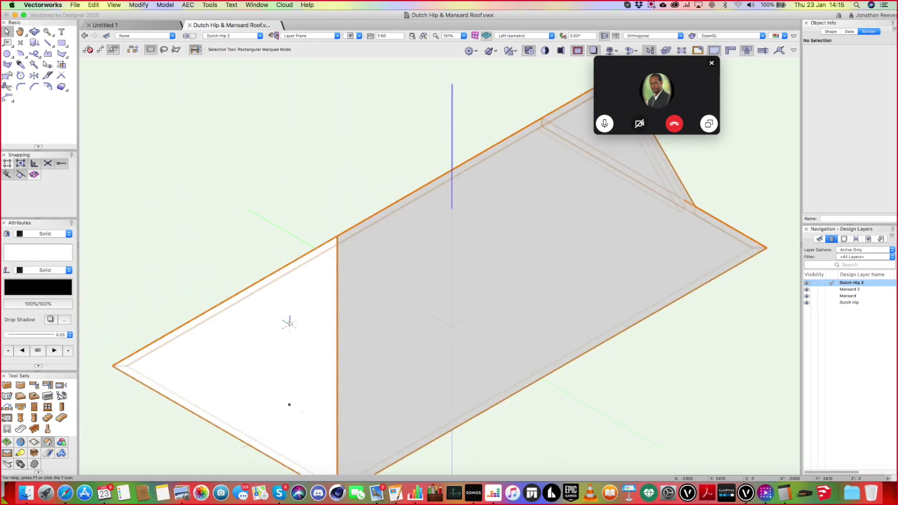
{"action": "double_click", "coordinate": [225, 432]}
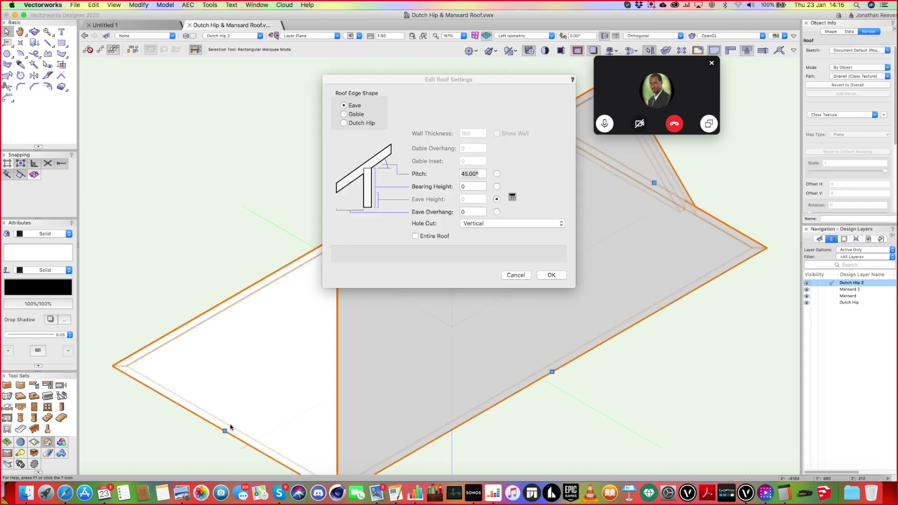
{"action": "left_click", "coordinate": [344, 123]}
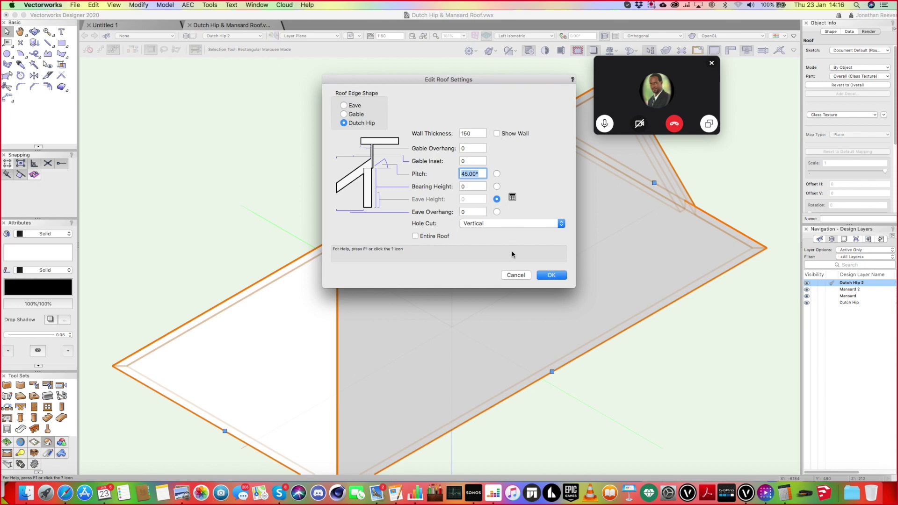
{"action": "left_click", "coordinate": [549, 276]}
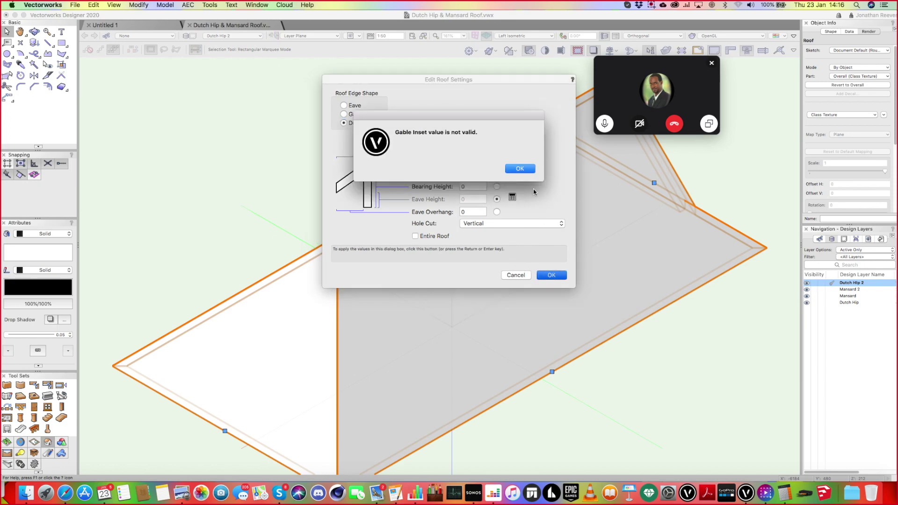
{"action": "left_click", "coordinate": [520, 169]}
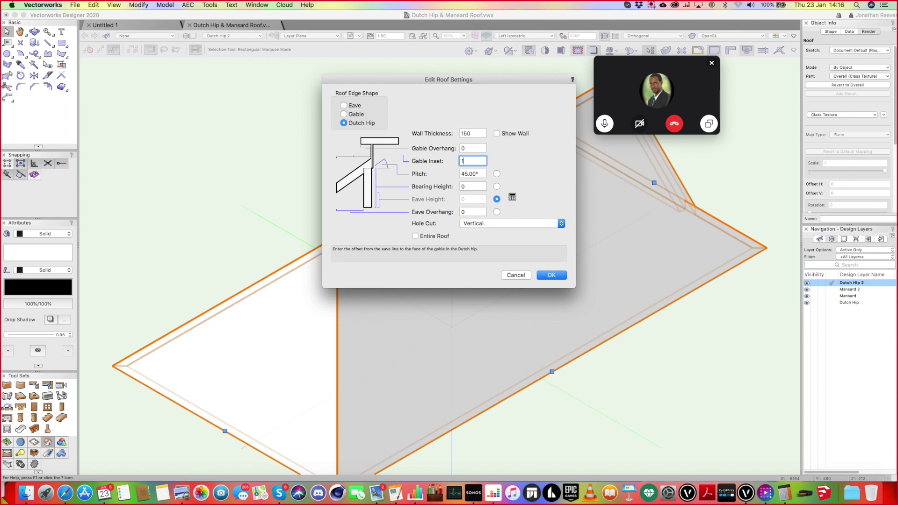
{"action": "key", "text": "Return"}
{"action": "left_click", "coordinate": [294, 190]}
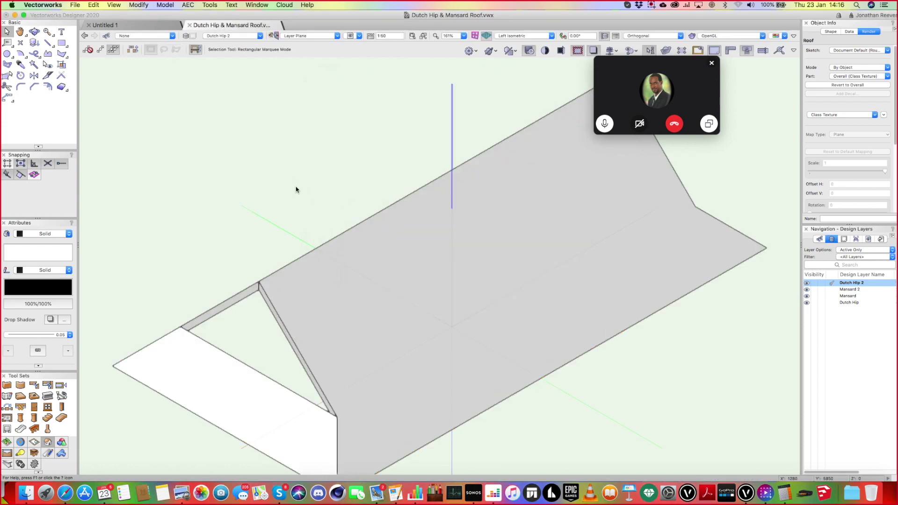
In top/plan view, draw an unstyled wall along the full gable line of the open Dutch hip end.
{"action": "key", "text": "super+5"}
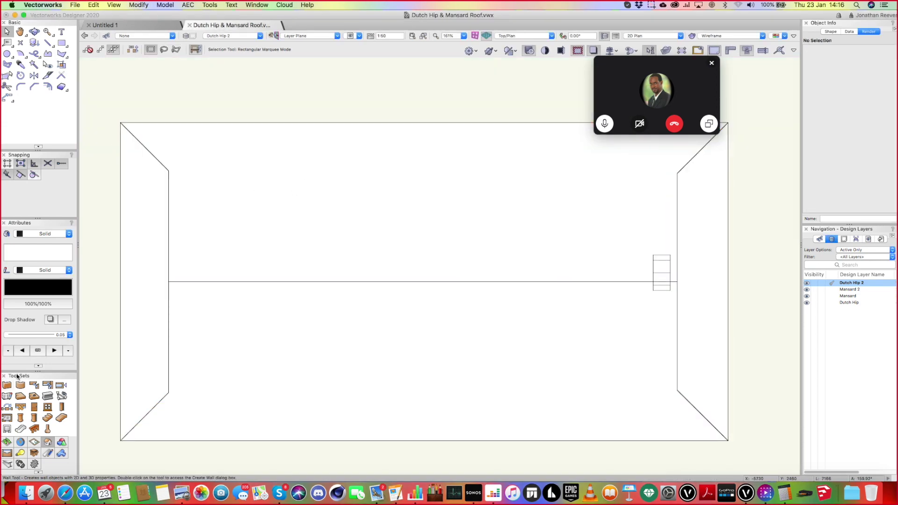
{"action": "left_click", "coordinate": [7, 385]}
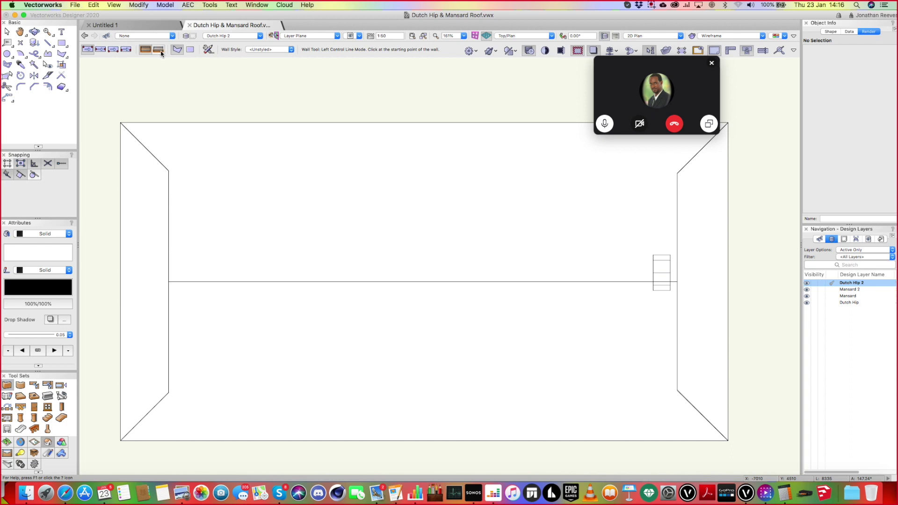
{"action": "left_click", "coordinate": [169, 393]}
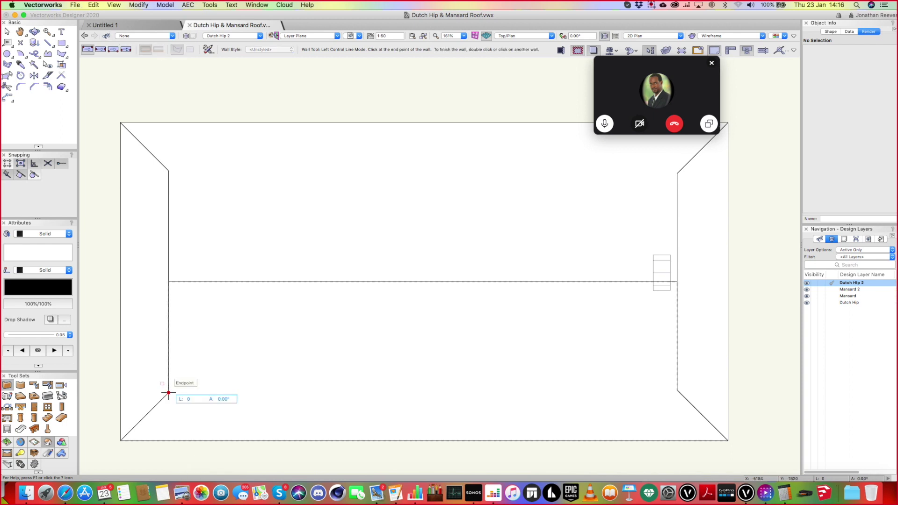
{"action": "double_click", "coordinate": [168, 170]}
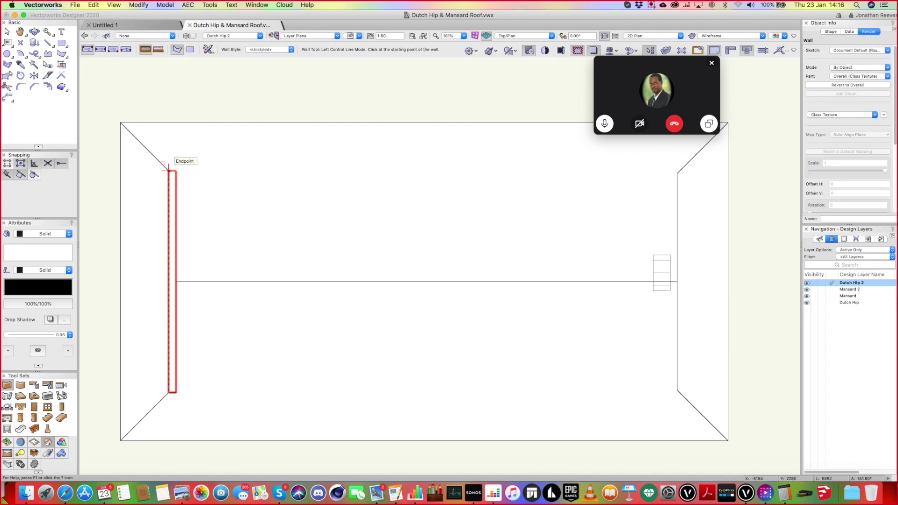
{"action": "key", "text": "1"}
{"action": "key", "text": "x"}
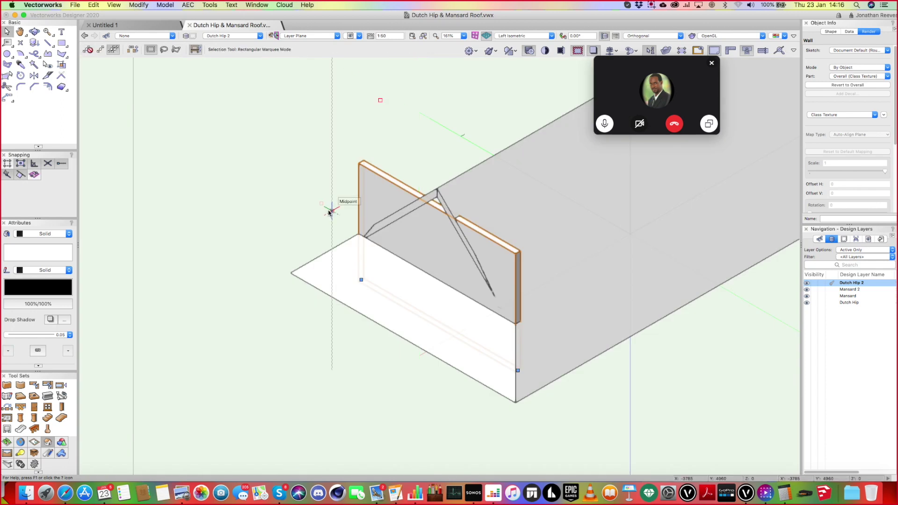
Move the new gable-end wall straight down so that it sits below the roof.
{"action": "key", "text": "2"}
{"action": "key", "text": "2"}
{"action": "left_click_drag", "start_coordinate": [436, 204], "coordinate": [439, 339]}
{"action": "key", "text": "1"}
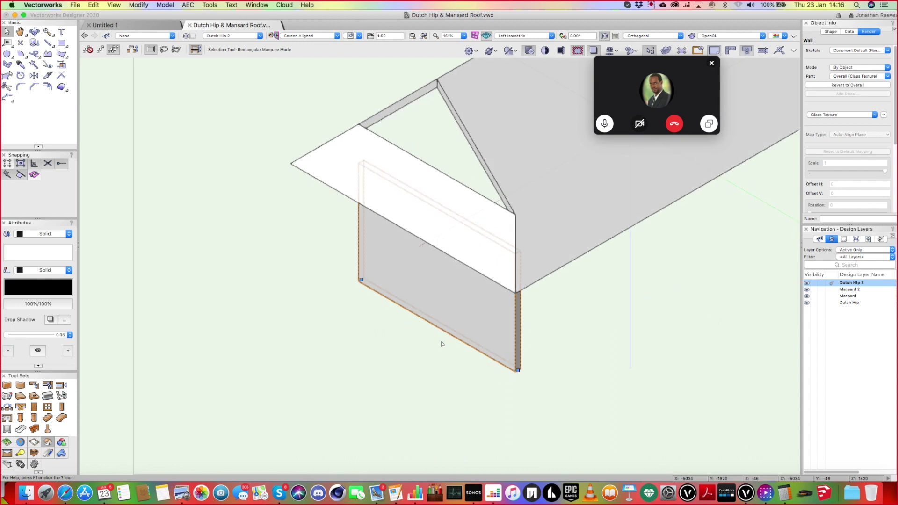
Fit the top of the selected wall to the objects on the Dutch Hip 2 layer.
{"action": "left_click", "coordinate": [201, 5]}
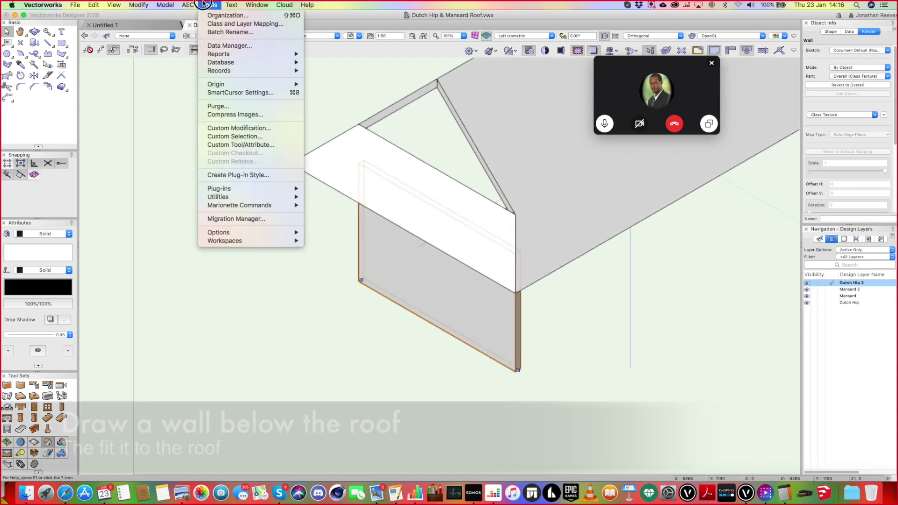
{"action": "mouse_move", "coordinate": [187, 5]}
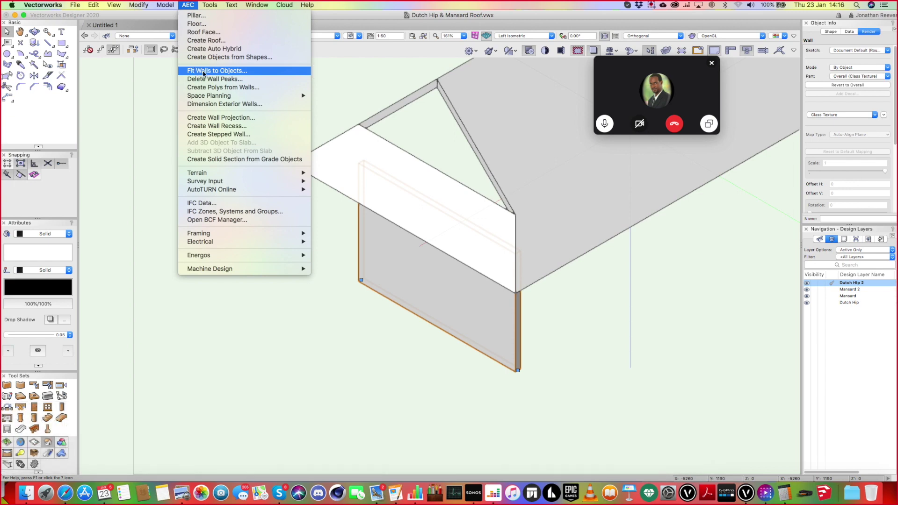
{"action": "left_click", "coordinate": [203, 70]}
{"action": "left_click", "coordinate": [384, 107]}
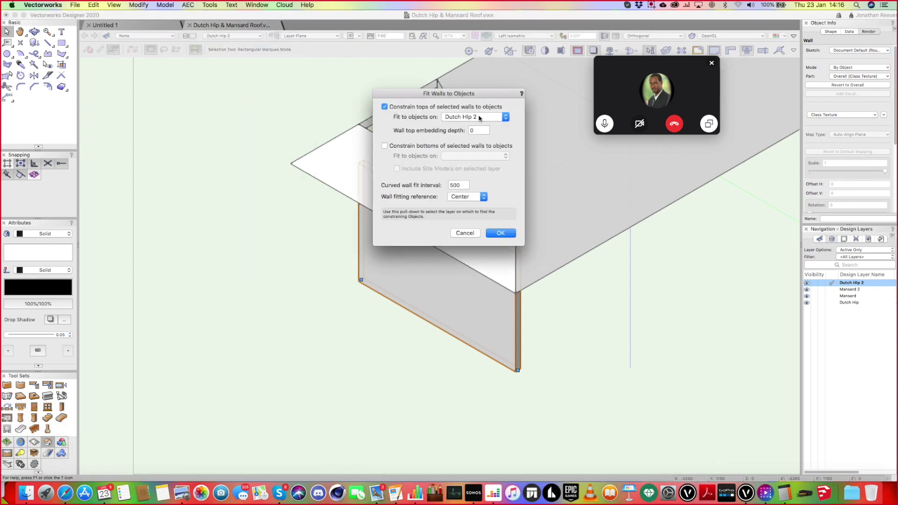
{"action": "left_click", "coordinate": [479, 117]}
{"action": "left_click", "coordinate": [479, 116]}
{"action": "left_click", "coordinate": [500, 233]}
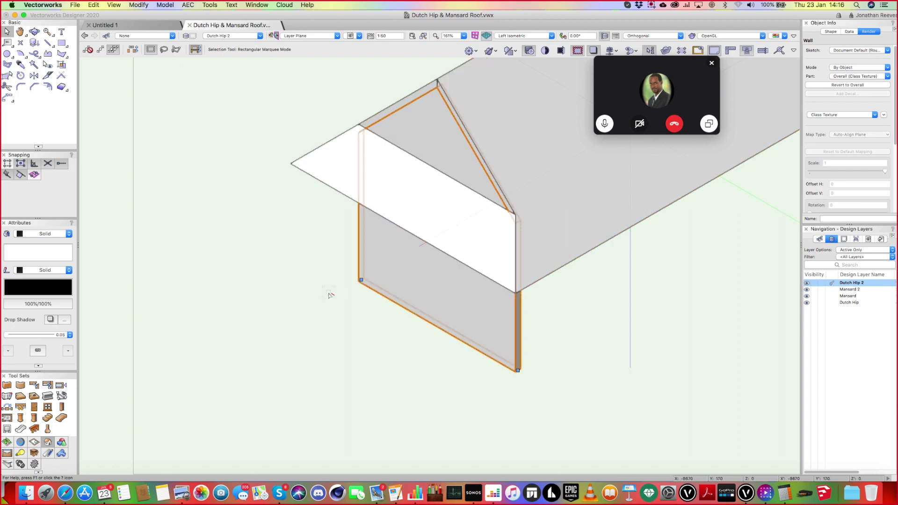
Insert a custom window at the middle of the gable-end wall, in line with the roof ridge.
{"action": "key", "text": "super+5"}
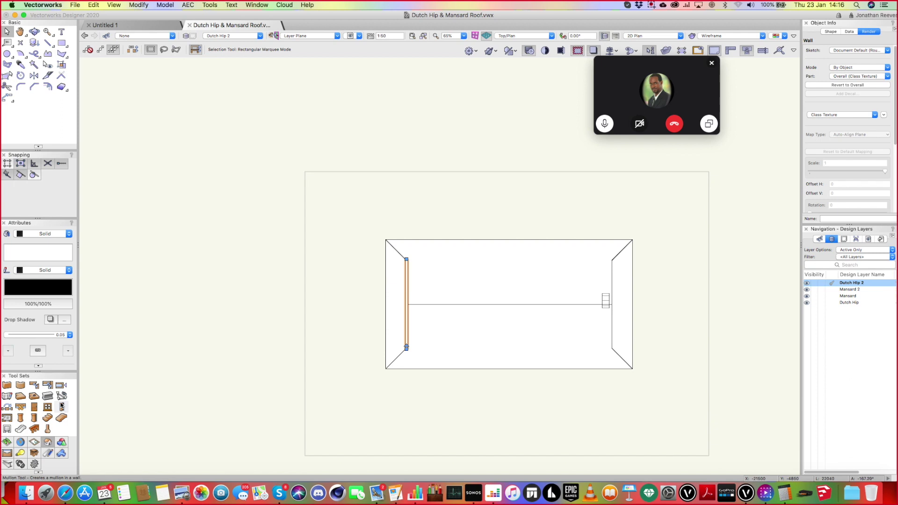
{"action": "left_click", "coordinate": [48, 406]}
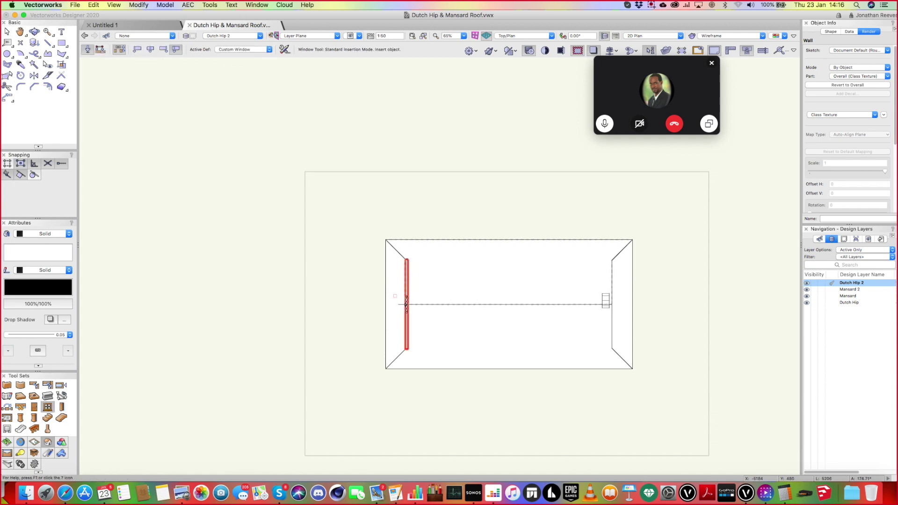
{"action": "left_click", "coordinate": [406, 303]}
{"action": "key", "text": "super+1"}
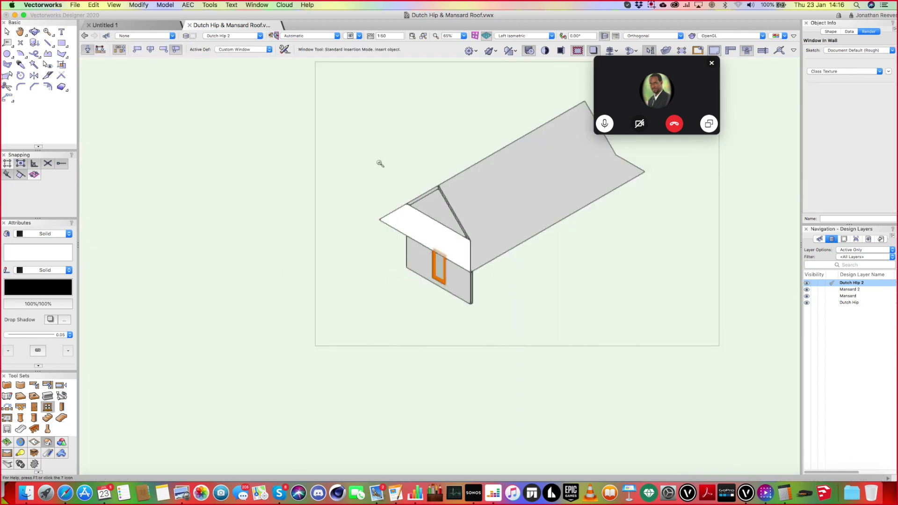
{"action": "key", "text": "c"}
{"action": "left_click_drag", "start_coordinate": [475, 337], "coordinate": [373, 157]}
{"action": "key", "text": "x"}
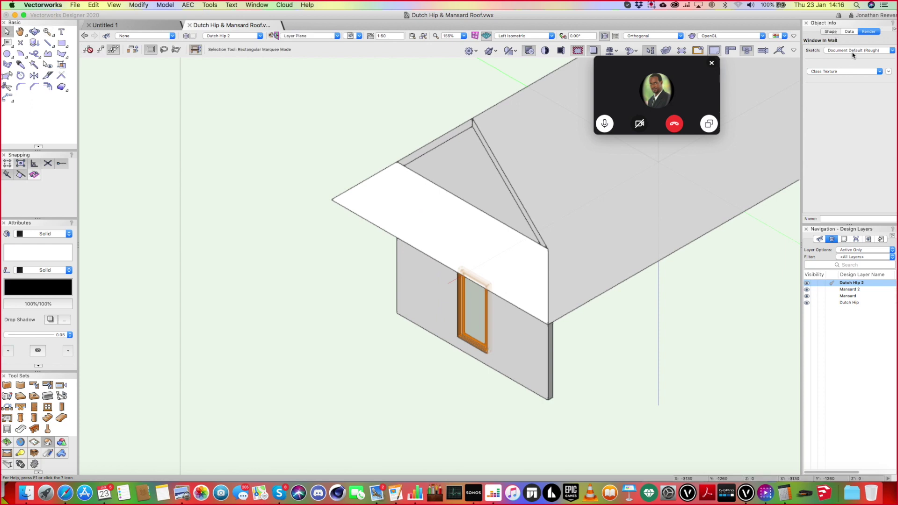
Change the window shape to Circle and set its height in the wall to 500.
{"action": "left_click", "coordinate": [830, 31]}
{"action": "left_click", "coordinate": [865, 144]}
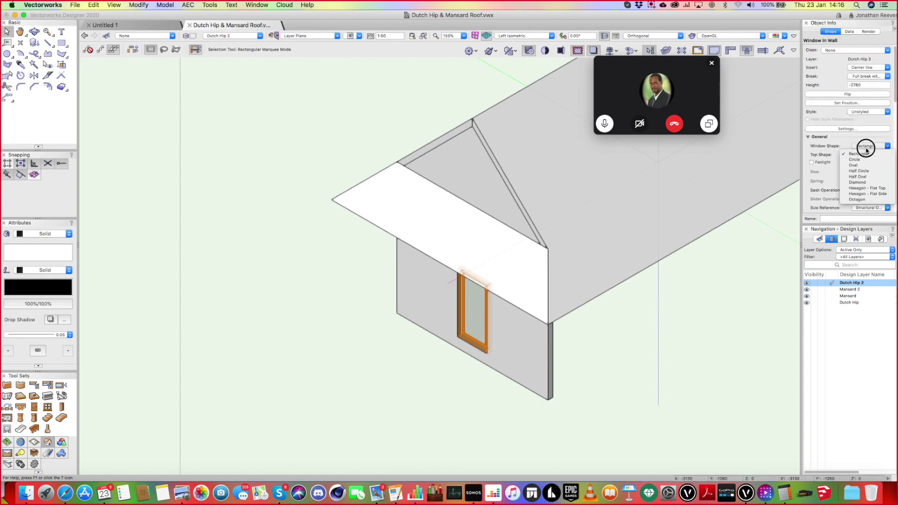
{"action": "left_click", "coordinate": [879, 149]}
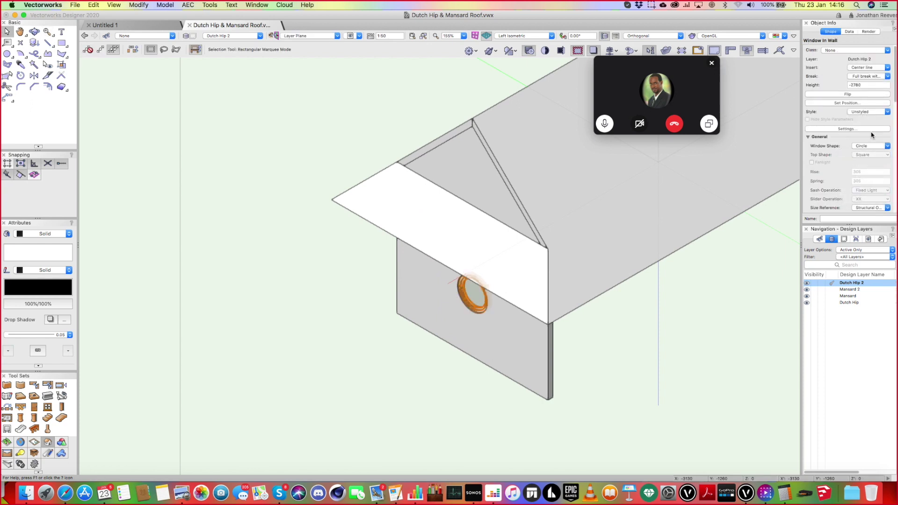
{"action": "double_click", "coordinate": [867, 85]}
{"action": "type", "text": "500"}
{"action": "key", "text": "Return"}
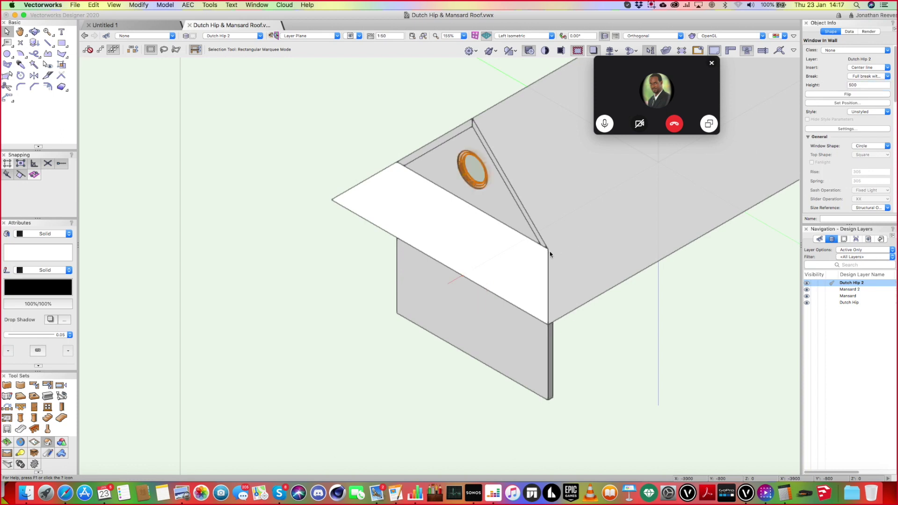
Turn off Show Wall for the Dutch hip edge at the end without the new wall.
{"action": "middle_click_drag", "start_coordinate": [501, 313], "coordinate": [436, 257], "text": "super"}
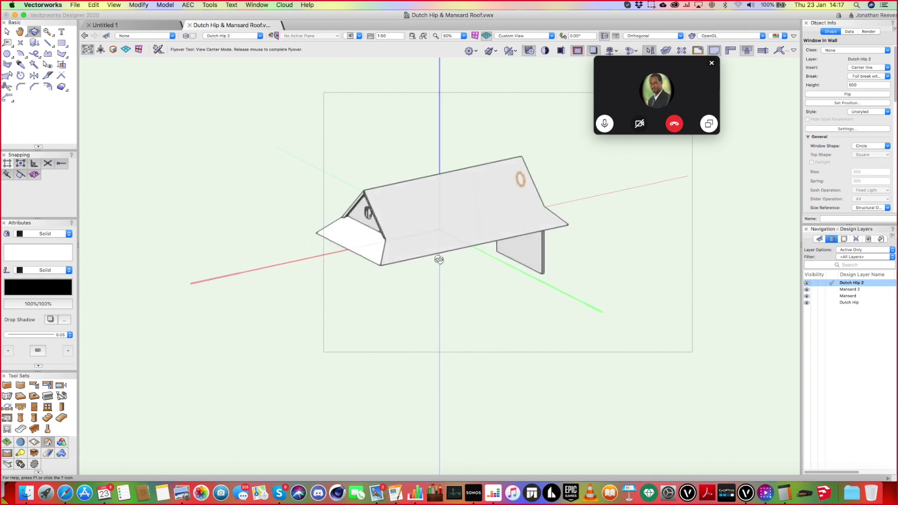
{"action": "left_click", "coordinate": [378, 241]}
{"action": "double_click", "coordinate": [347, 251]}
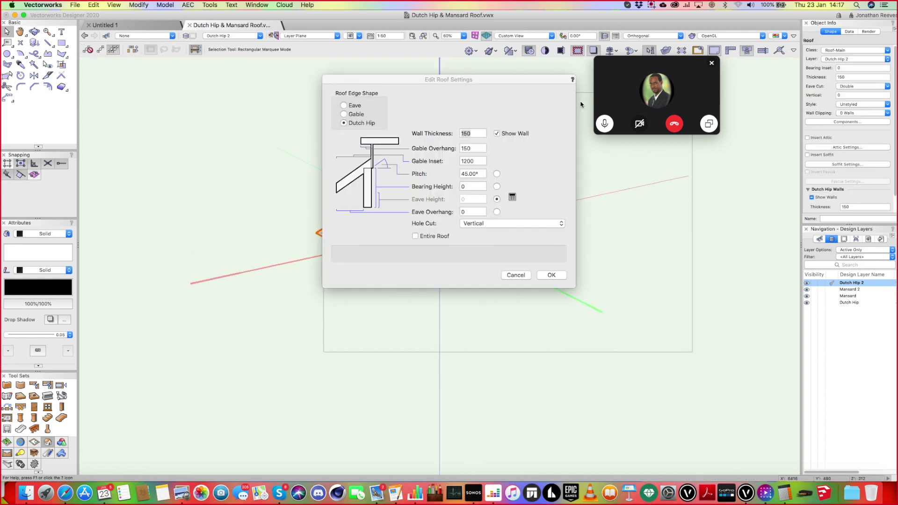
{"action": "left_click", "coordinate": [497, 133]}
{"action": "key", "text": "Return"}
In top/plan view, select and delete the small vent object at the Dutch hip end without the new wall.
{"action": "key", "text": "super+5"}
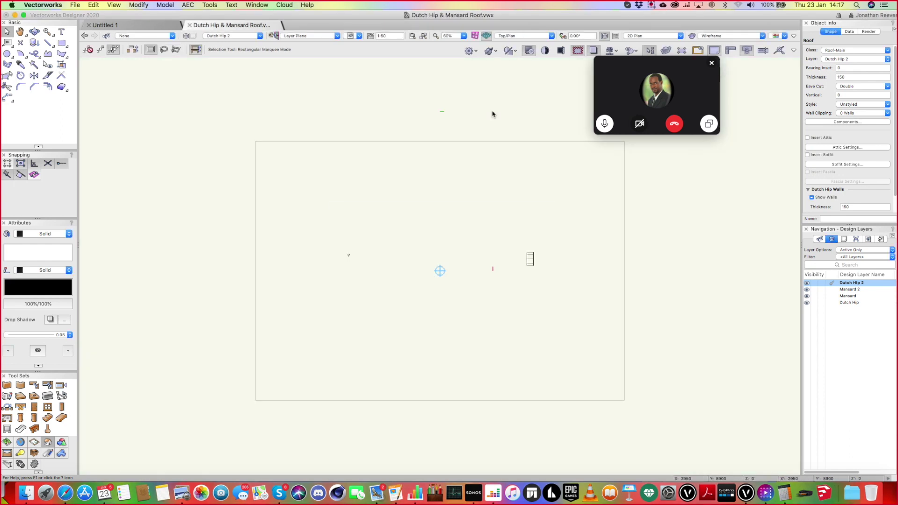
{"action": "left_click", "coordinate": [497, 176]}
{"action": "left_click_drag", "start_coordinate": [543, 438], "coordinate": [487, 167]}
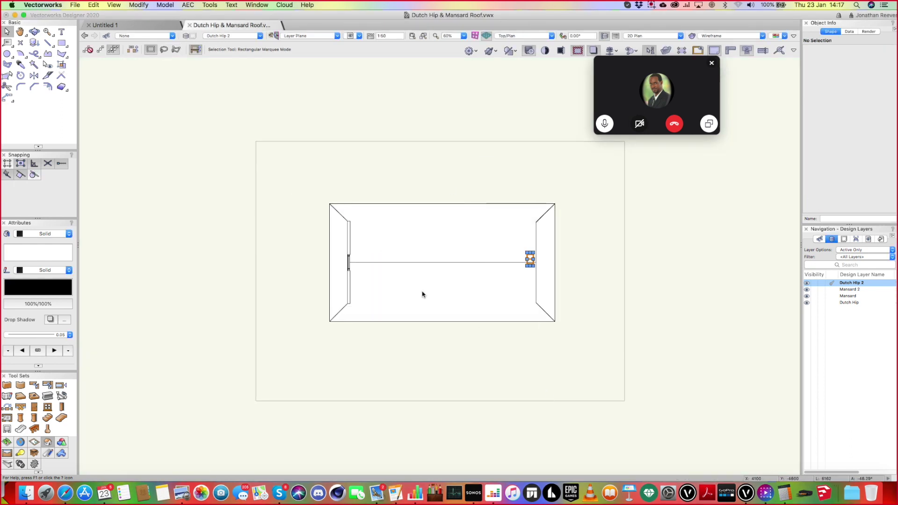
Mirror a duplicate of the gable wall and its round window about the roof's centre to the opposite Dutch hip end.
{"action": "left_click", "coordinate": [368, 283]}
{"action": "key", "text": "7"}
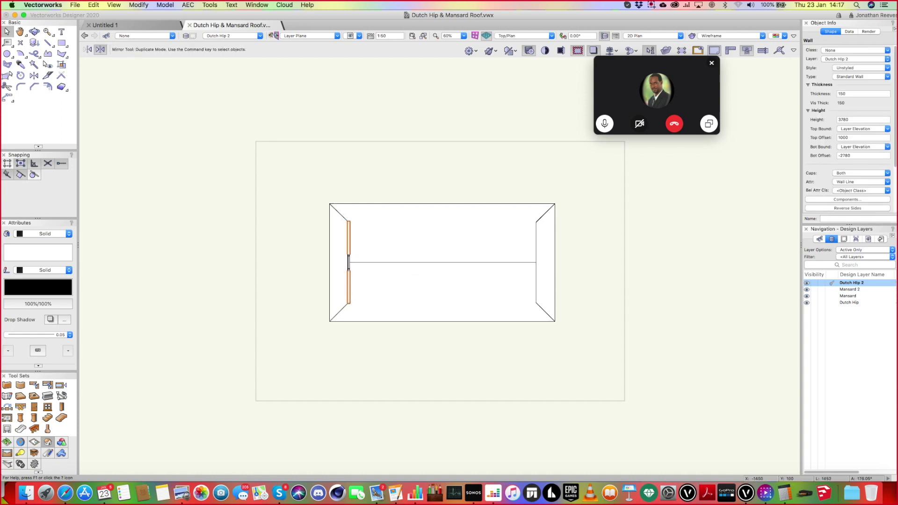
{"action": "left_click", "coordinate": [441, 261]}
{"action": "left_click", "coordinate": [441, 226]}
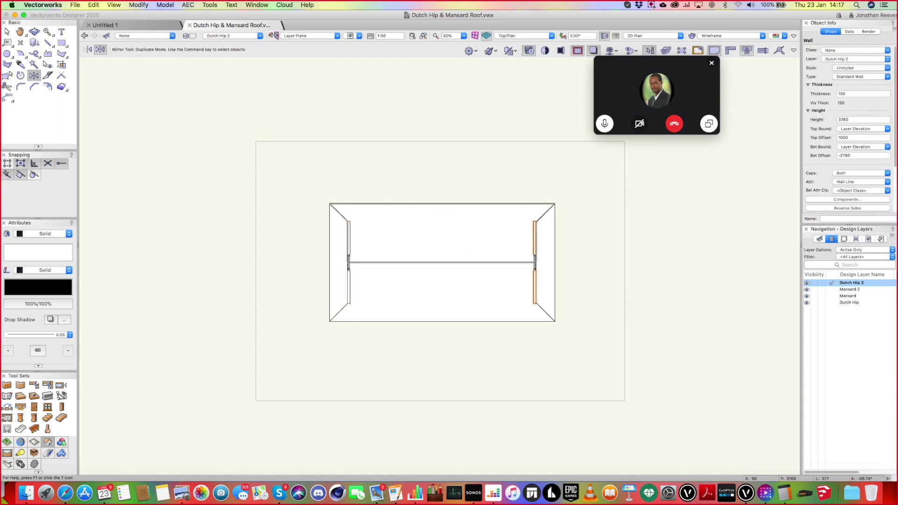
{"action": "key", "text": "3"}
{"action": "key", "text": "shift+c"}
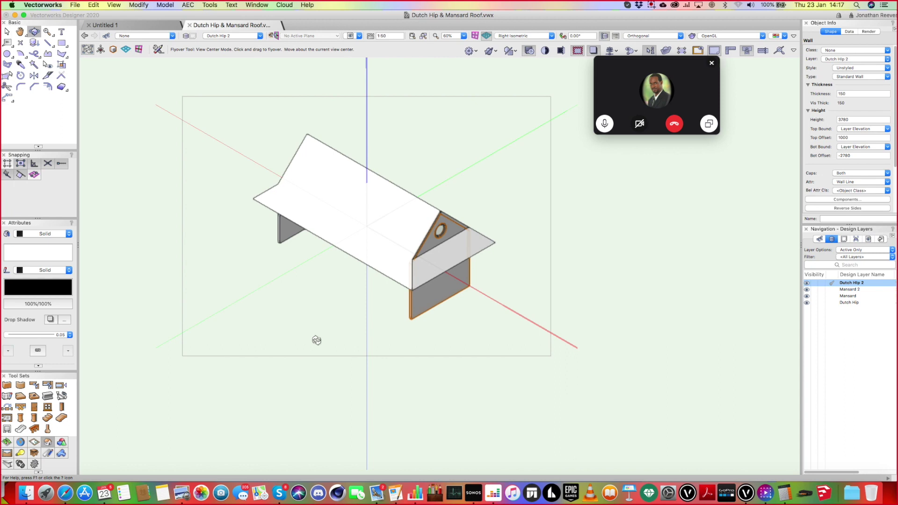
{"action": "left_click_drag", "start_coordinate": [316, 340], "coordinate": [371, 170]}
{"action": "middle_click_drag", "start_coordinate": [371, 170], "coordinate": [521, 246], "text": "shift"}
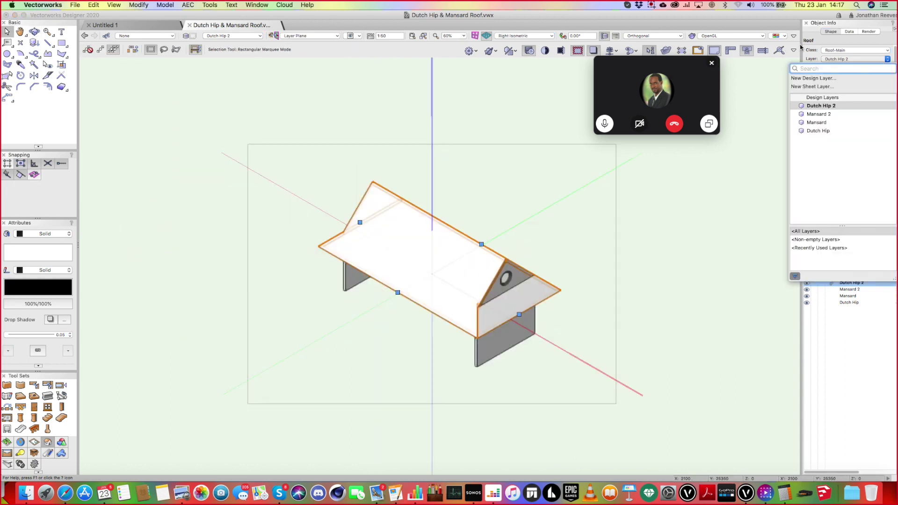
Apply the Roofing Standing Seam 12in texture to the Top part of the Dutch hip roof.
{"action": "left_click", "coordinate": [810, 42]}
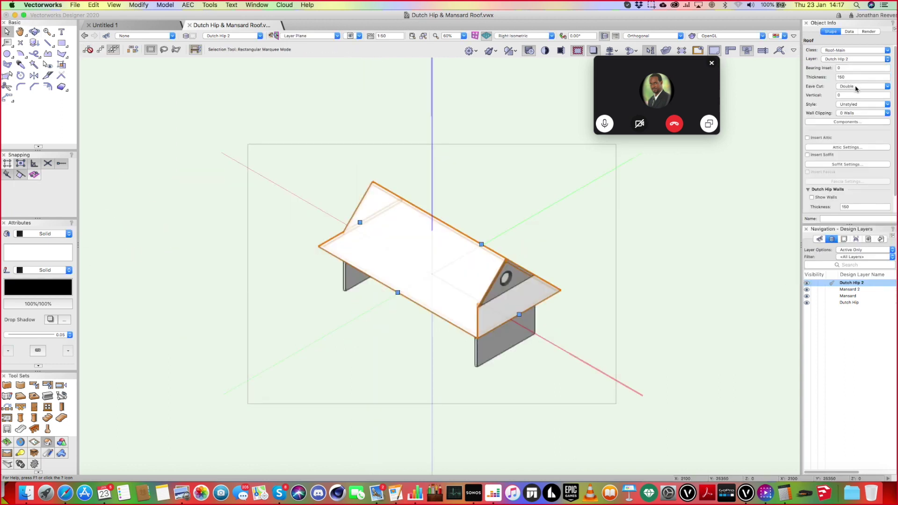
{"action": "left_click", "coordinate": [868, 31]}
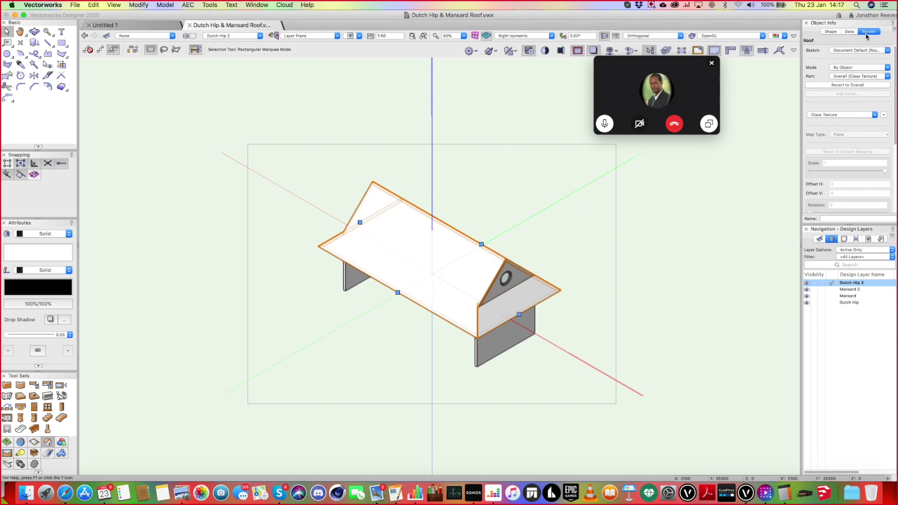
{"action": "left_click", "coordinate": [855, 65]}
{"action": "left_click", "coordinate": [823, 61]}
{"action": "left_click", "coordinate": [845, 78]}
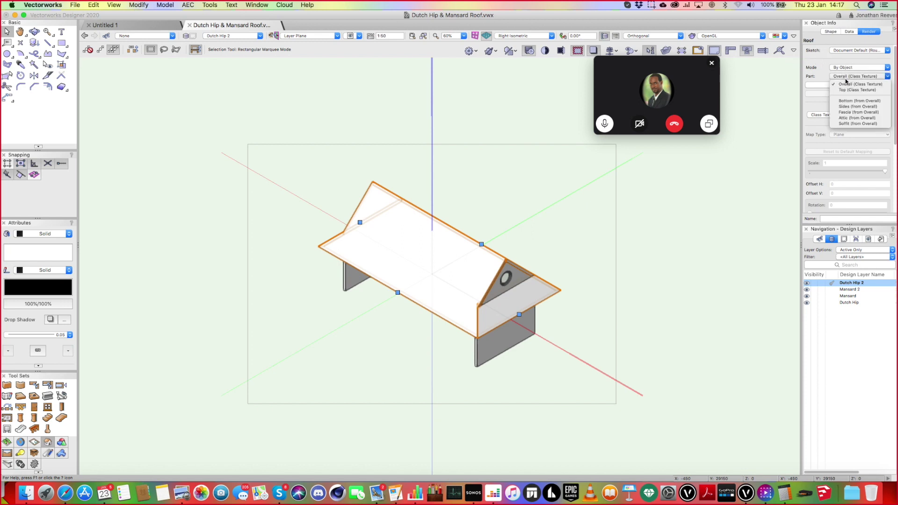
{"action": "left_click", "coordinate": [857, 90]}
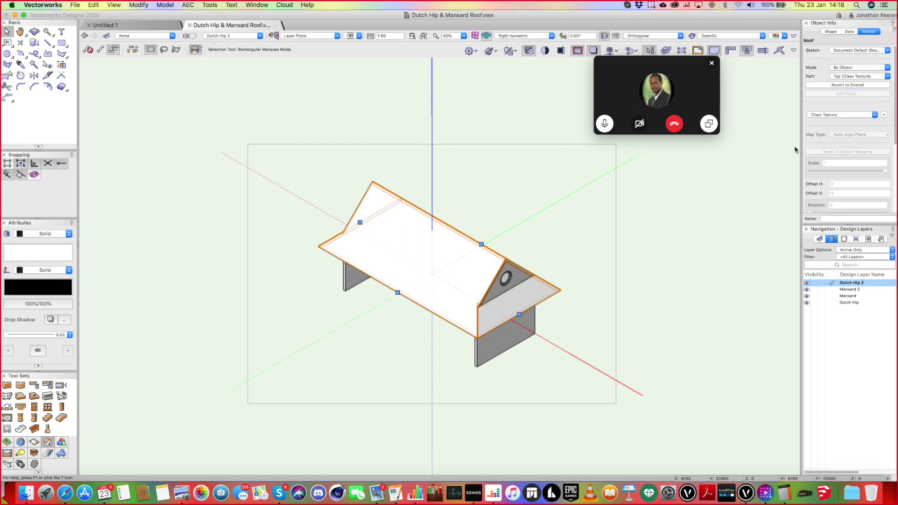
{"action": "key", "text": "super+r"}
{"action": "double_click", "coordinate": [555, 222]}
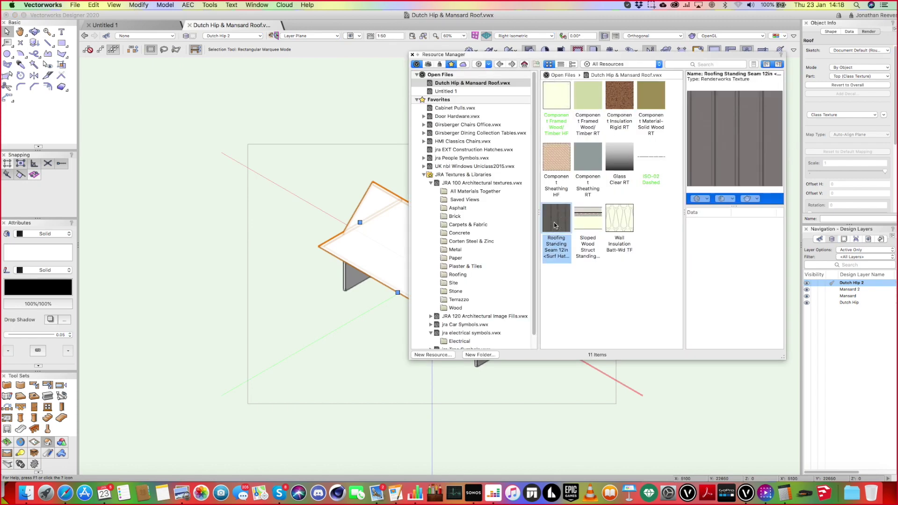
{"action": "left_click", "coordinate": [413, 54]}
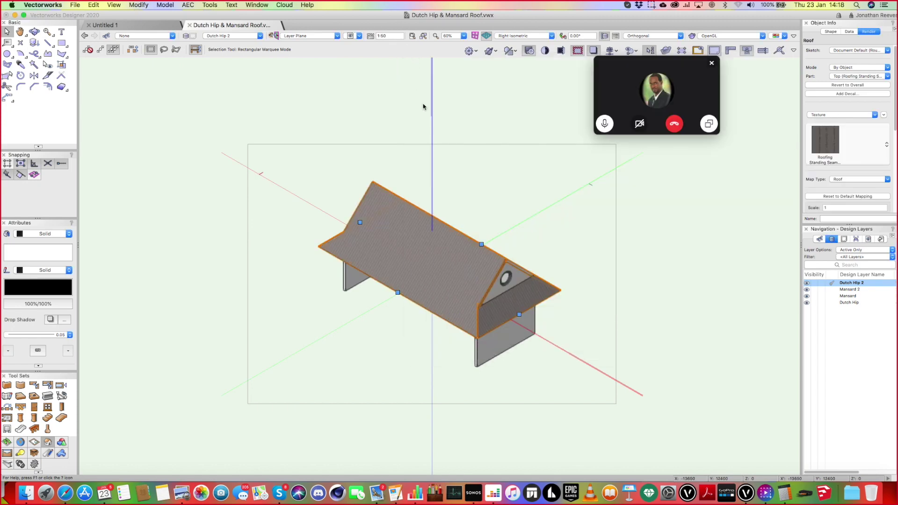
{"action": "left_click", "coordinate": [471, 194]}
{"action": "scroll", "coordinate": [486, 303], "scroll_direction": "up", "scroll_amount": 3}
{"action": "scroll", "coordinate": [485, 345], "scroll_direction": "up", "scroll_amount": 3}
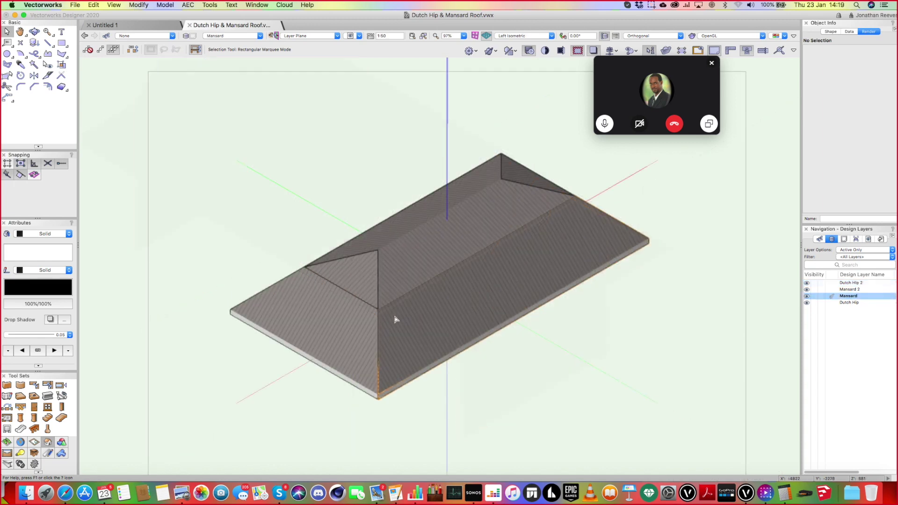
Change both short end edges of the upper mansard roof from hipped to the Gable edge shape.
{"action": "left_click", "coordinate": [397, 287]}
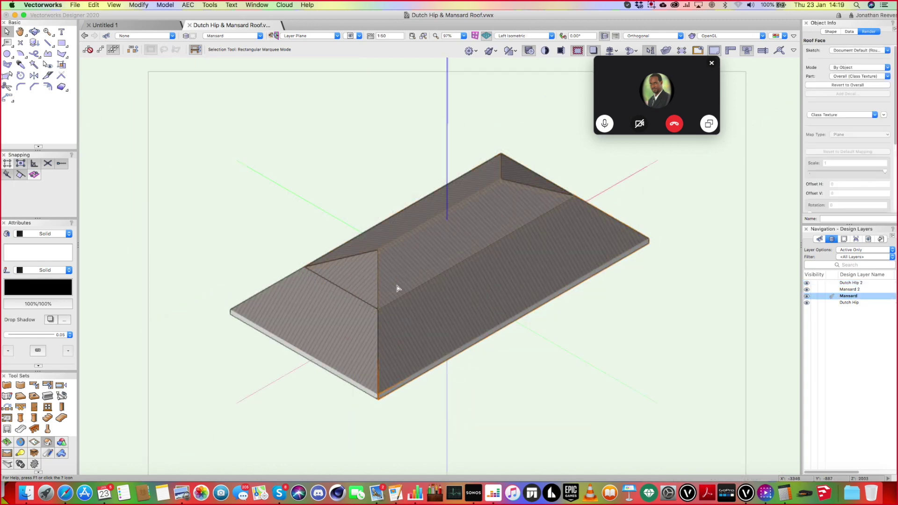
{"action": "double_click", "coordinate": [344, 291]}
{"action": "left_click", "coordinate": [351, 113]}
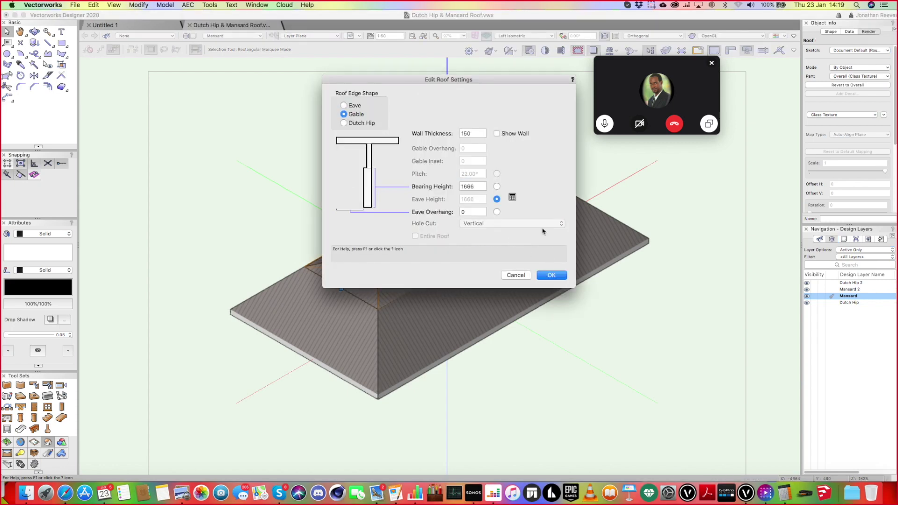
{"action": "left_click", "coordinate": [551, 275]}
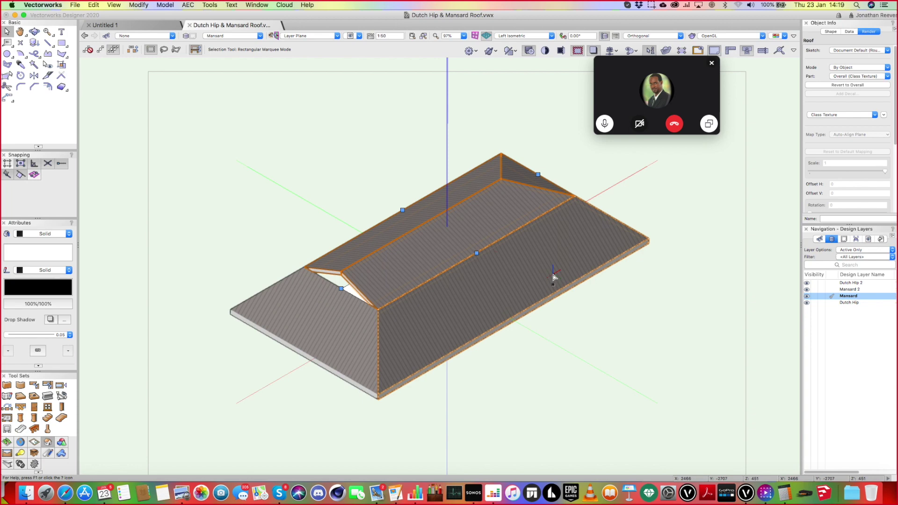
{"action": "double_click", "coordinate": [539, 177]}
{"action": "left_click", "coordinate": [354, 115]}
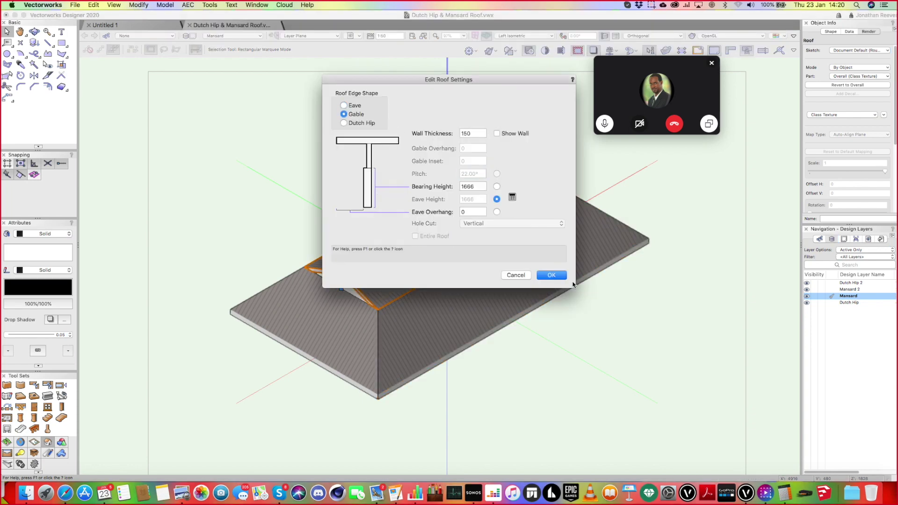
{"action": "left_click", "coordinate": [554, 277]}
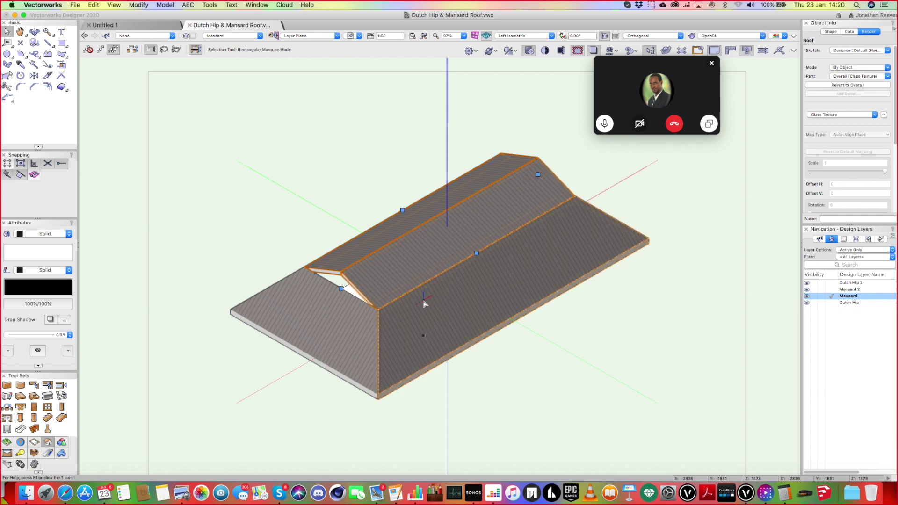
Set the upper mansard roof's pitch to 30 and apply it to the entire roof.
{"action": "middle_click_drag", "start_coordinate": [477, 315], "coordinate": [271, 242], "text": "shift"}
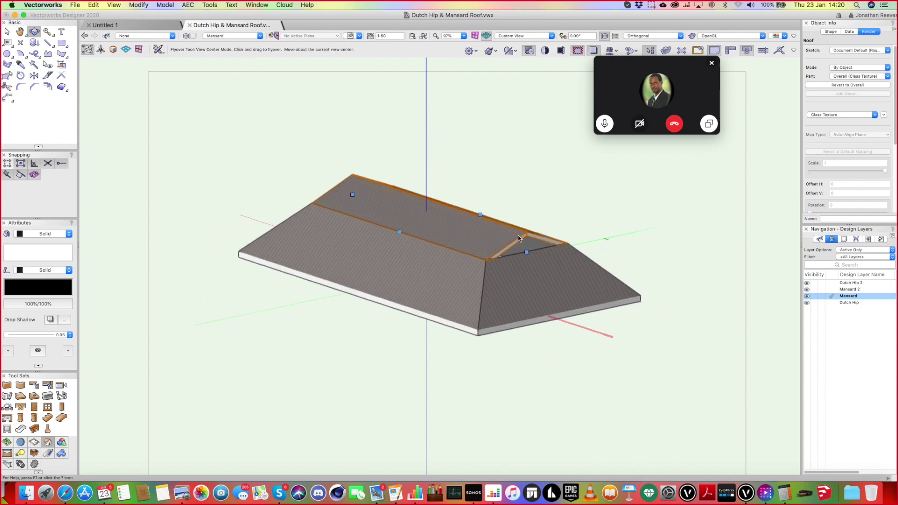
{"action": "double_click", "coordinate": [400, 234]}
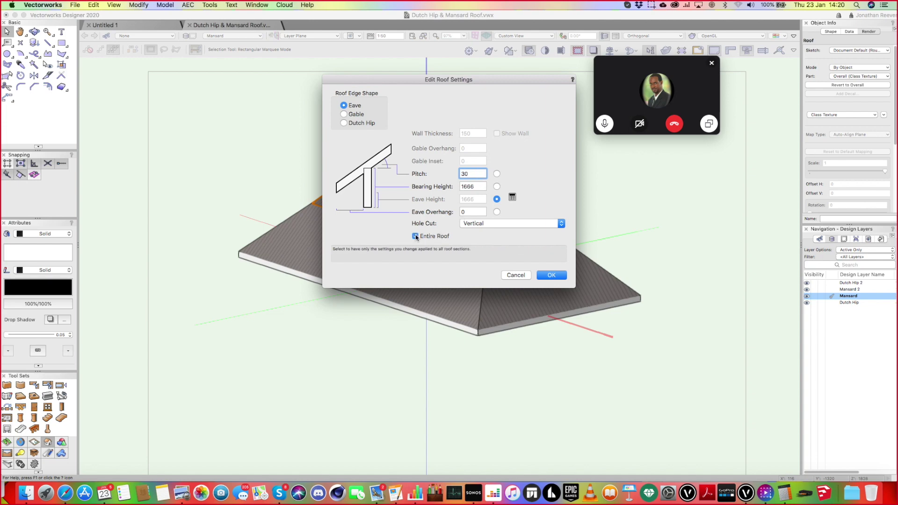
{"action": "key", "text": "Return"}
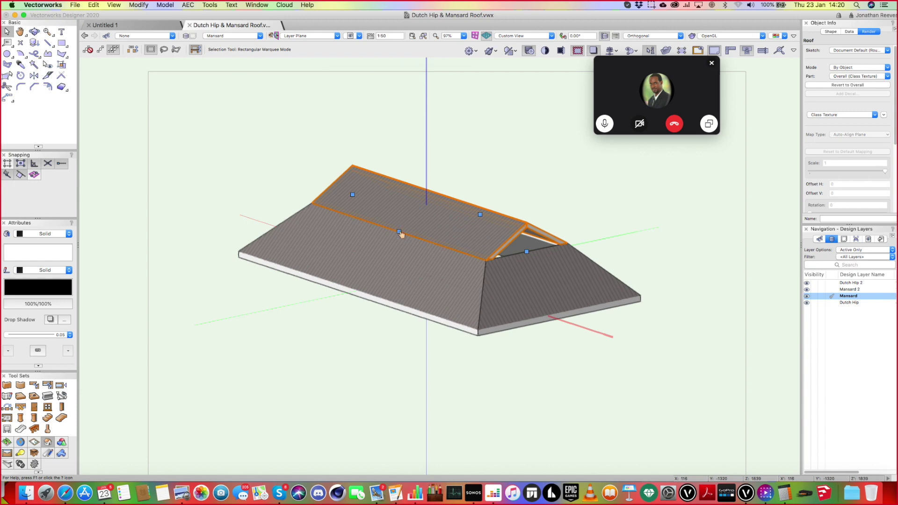
Set the upper mansard roof's pitch to 60 and apply it to the entire roof.
{"action": "double_click", "coordinate": [399, 232]}
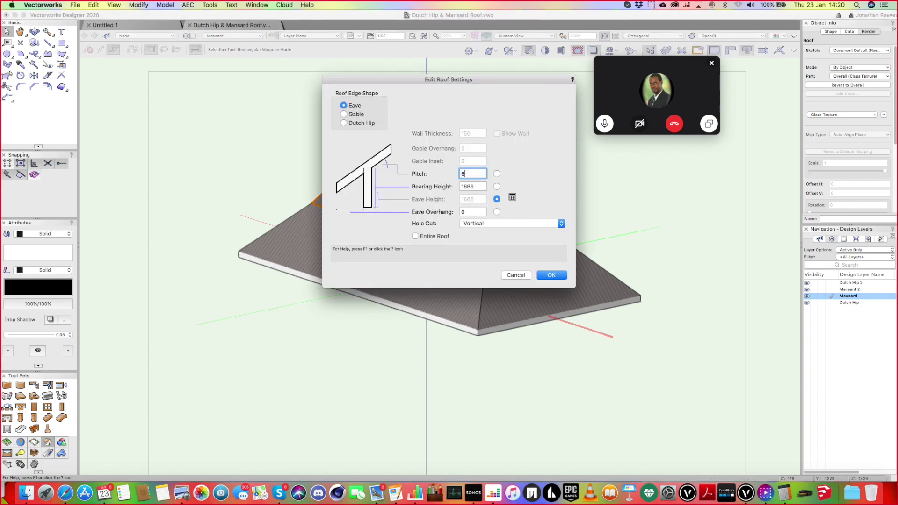
{"action": "left_click", "coordinate": [427, 235]}
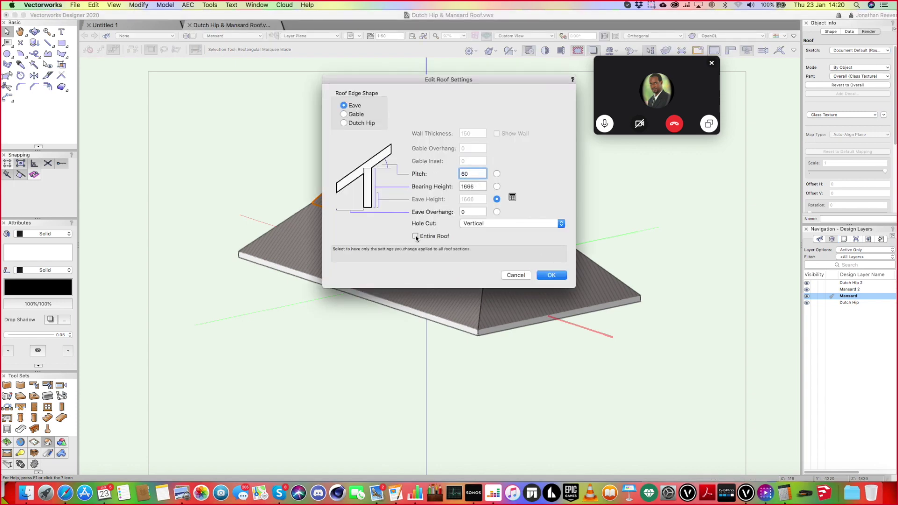
{"action": "left_click", "coordinate": [549, 274]}
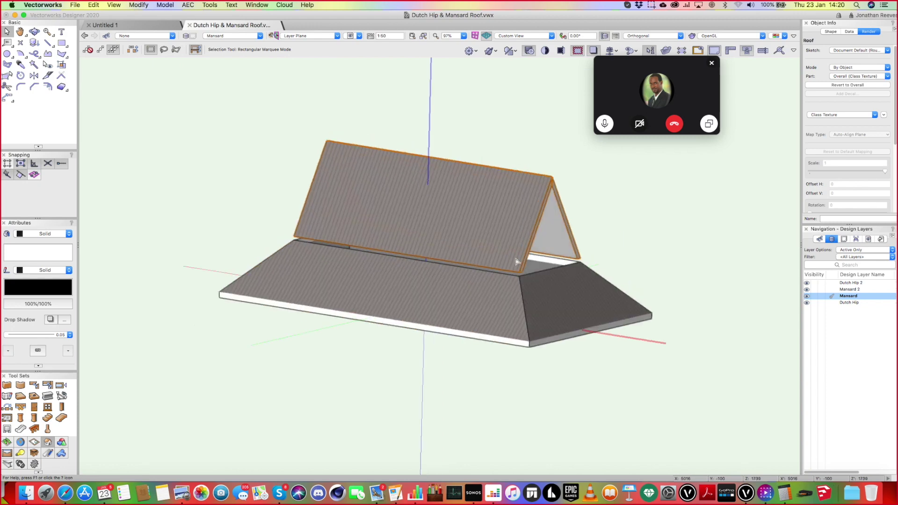
In left view, move the upper roof straight down so its lower edges meet the top edge of the lower mansard roof.
{"action": "key", "text": "KP_2"}
{"action": "key", "text": "KP_4"}
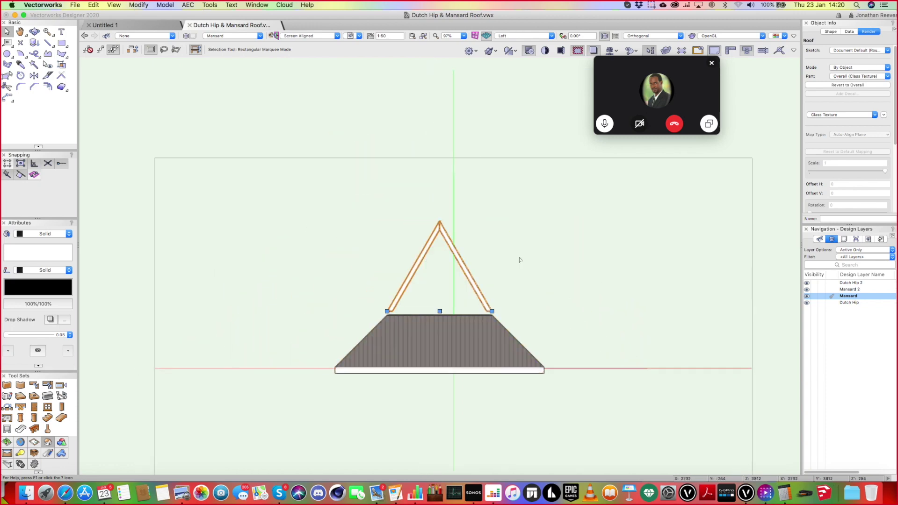
{"action": "scroll", "coordinate": [395, 311], "scroll_direction": "up", "scroll_amount": 5}
{"action": "left_click_drag", "start_coordinate": [371, 316], "coordinate": [372, 327]}
{"action": "key", "text": "KP_3"}
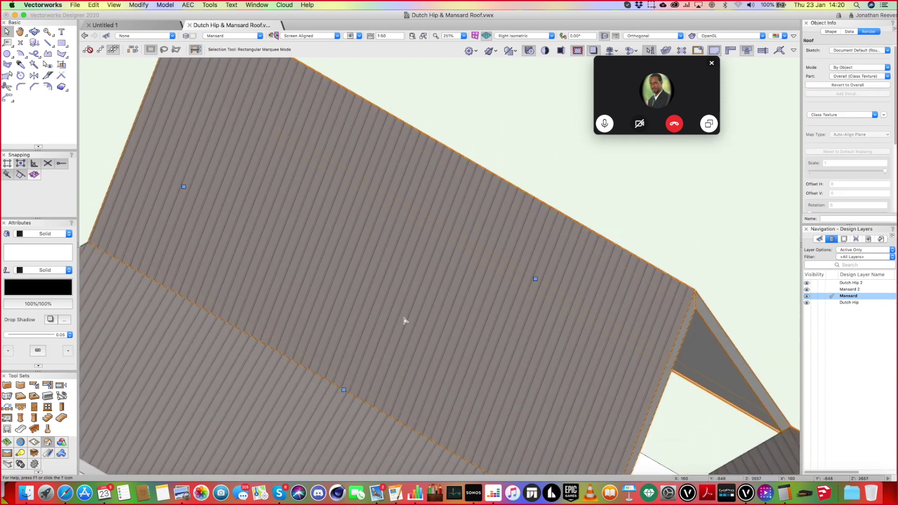
{"action": "scroll", "coordinate": [475, 301], "scroll_direction": "down", "scroll_amount": 5}
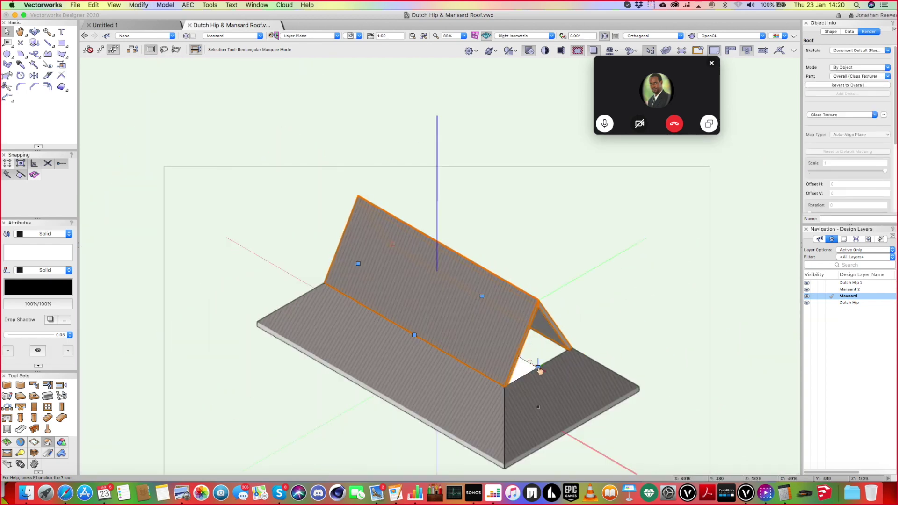
{"action": "double_click", "coordinate": [538, 368]}
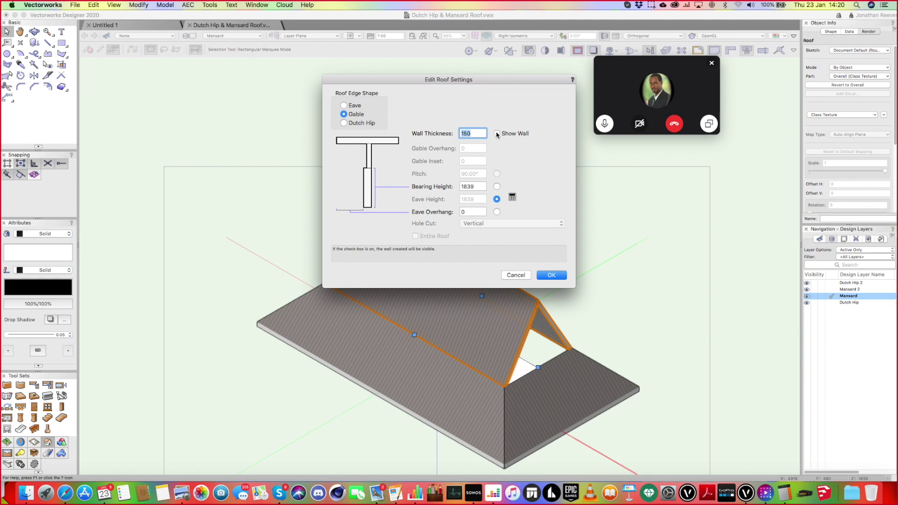
{"action": "left_click", "coordinate": [516, 275]}
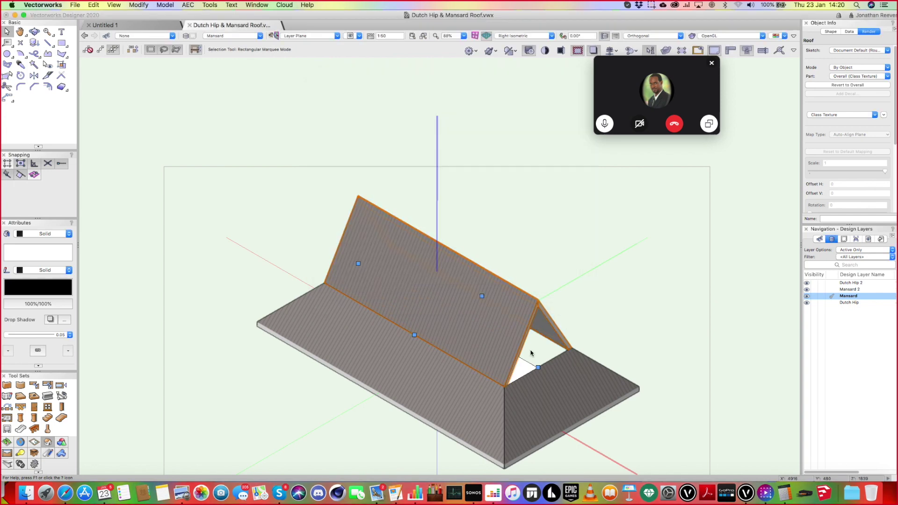
{"action": "left_click", "coordinate": [618, 312]}
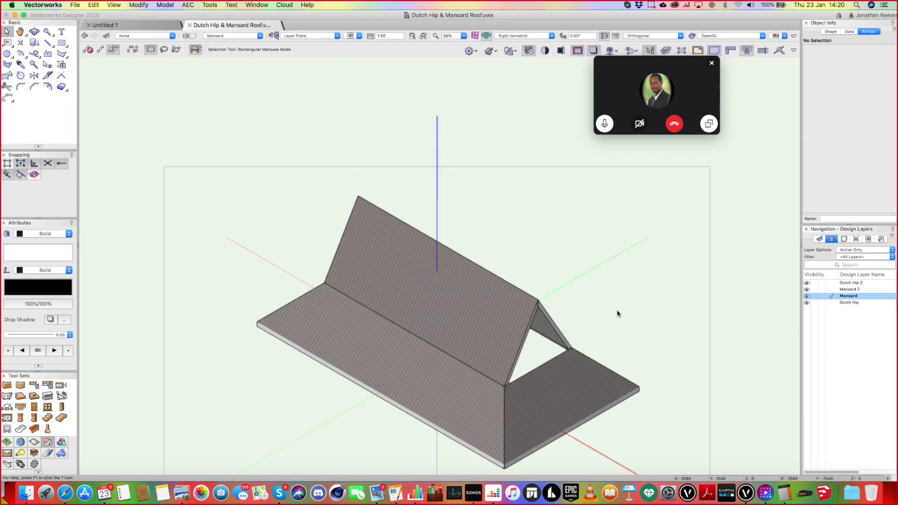
In top/plan view, draw a 3150 long wall along one gable end of the upper roof, between its two corners.
{"action": "key", "text": "super+5"}
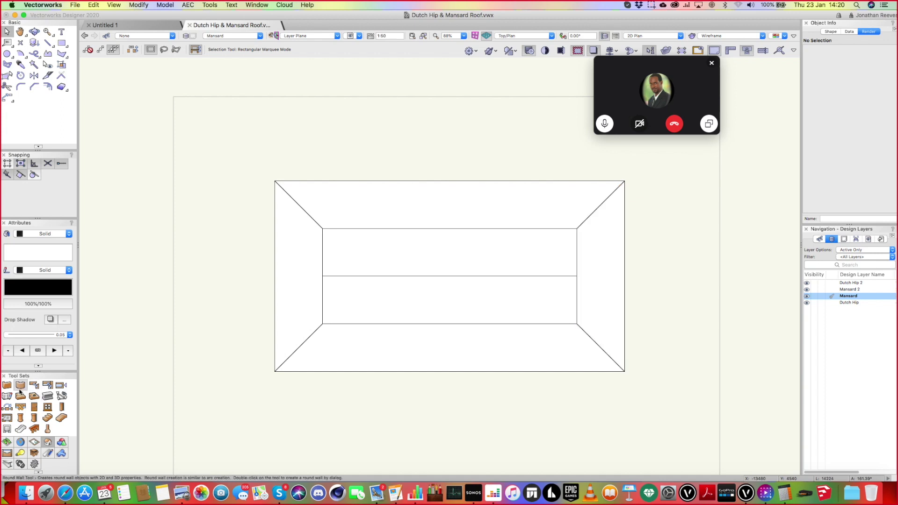
{"action": "key", "text": "9"}
{"action": "left_click", "coordinate": [322, 323]}
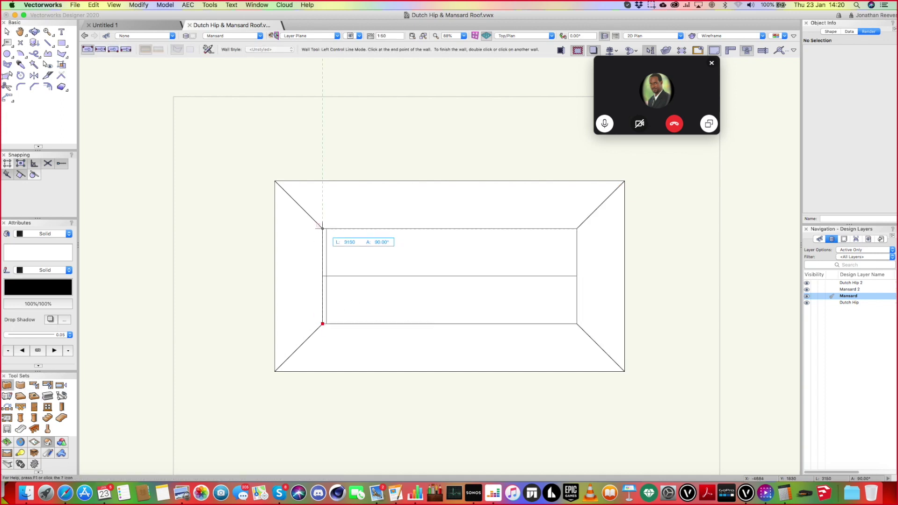
{"action": "double_click", "coordinate": [322, 228]}
{"action": "key", "text": "super+1"}
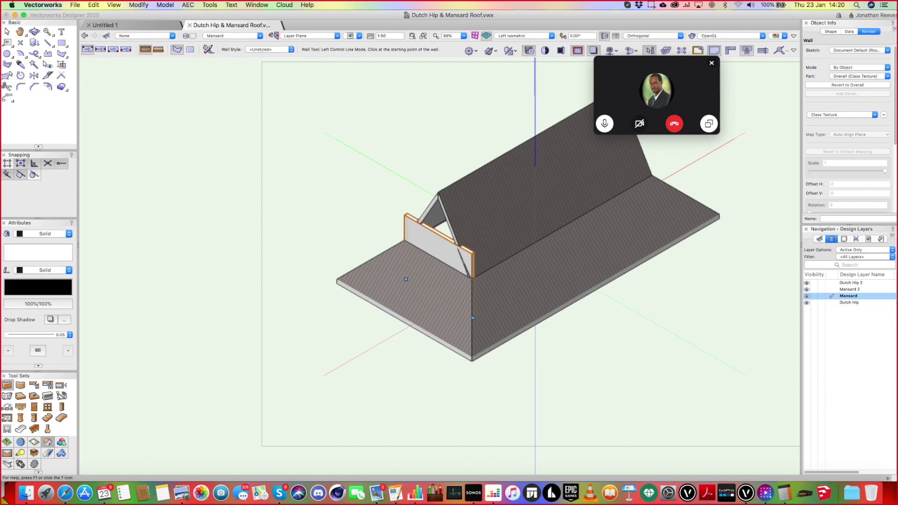
Fit the top of the new gable wall to the roof objects on the Mansard layer with embedding depth 0.
{"action": "key", "text": "x"}
{"action": "left_click", "coordinate": [195, 4]}
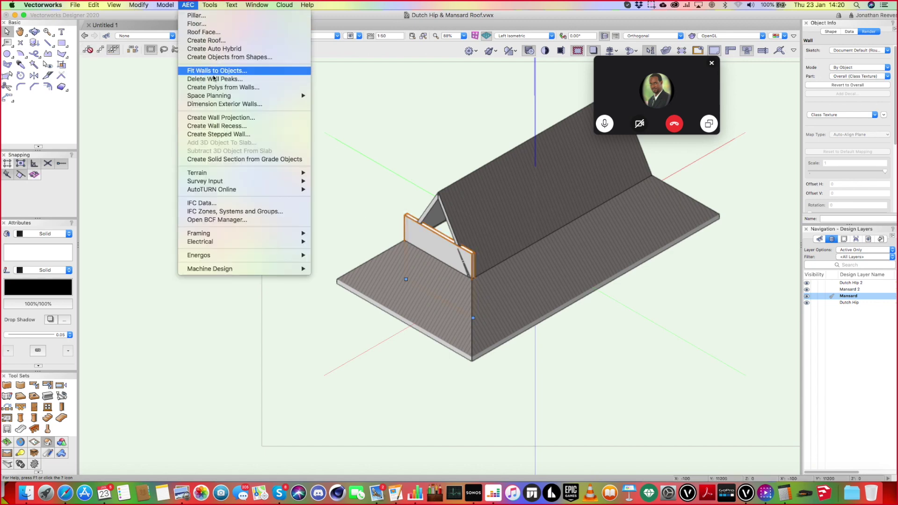
{"action": "left_click", "coordinate": [201, 71]}
{"action": "left_click", "coordinate": [474, 117]}
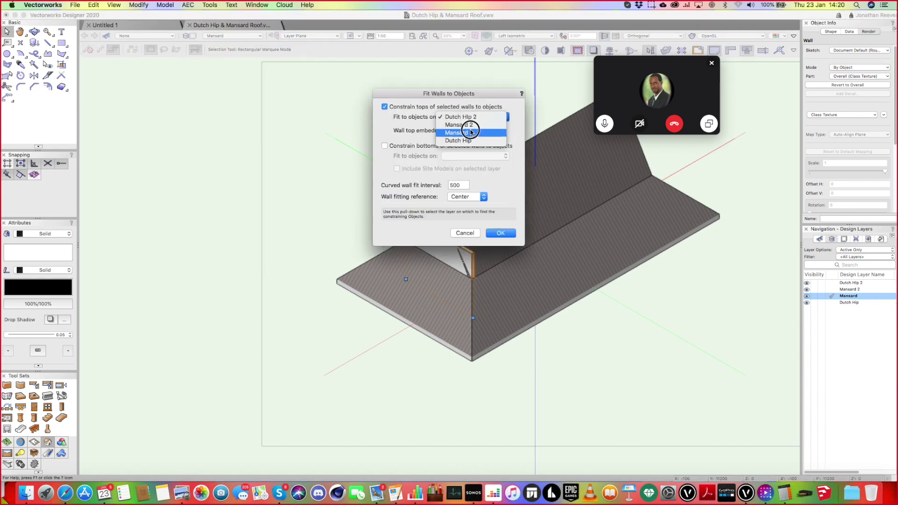
{"action": "left_click", "coordinate": [470, 133]}
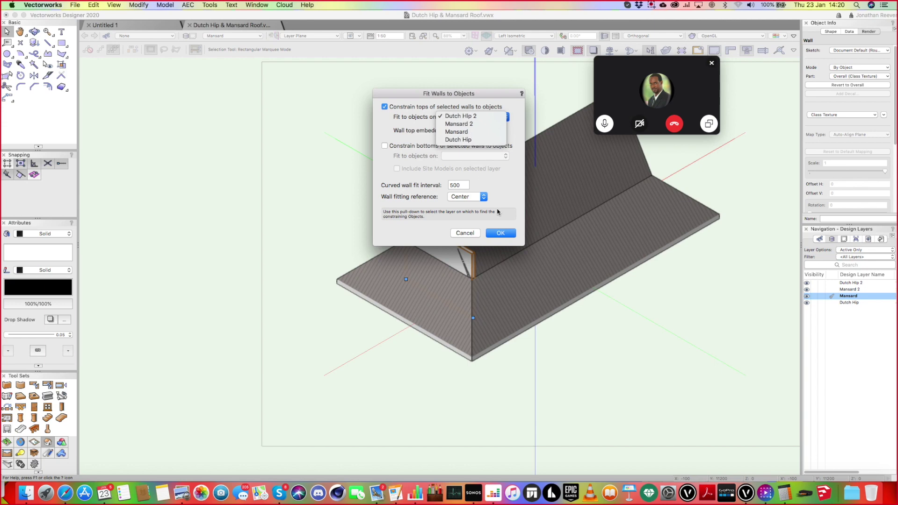
{"action": "left_click", "coordinate": [499, 233]}
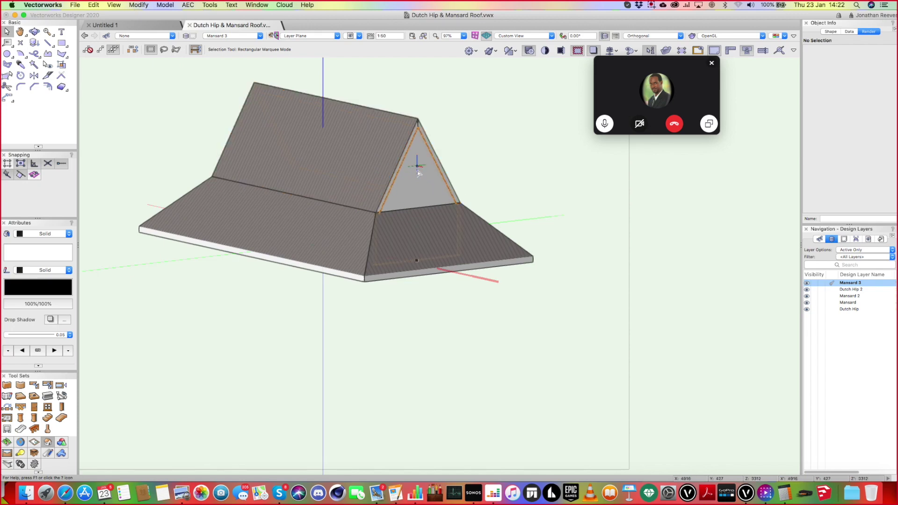
On the Mansard 3 layer, insert a window at the middle of one gable wall, in line with the roof ridge.
{"action": "key", "text": "super+5"}
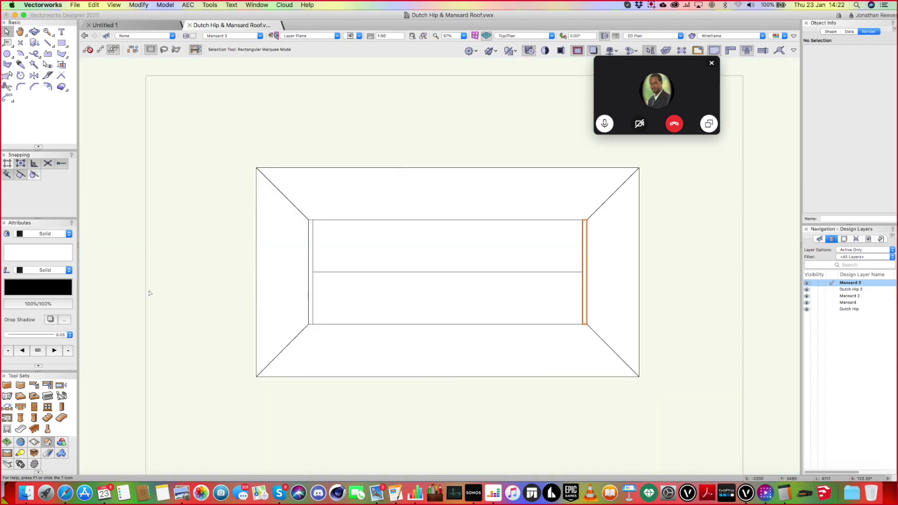
{"action": "left_click", "coordinate": [47, 407]}
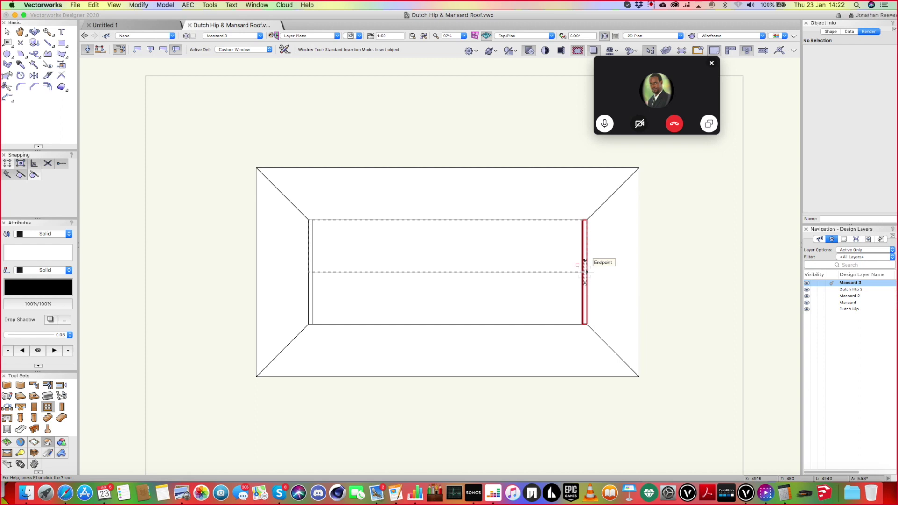
{"action": "left_click", "coordinate": [584, 271]}
{"action": "key", "text": "super+3"}
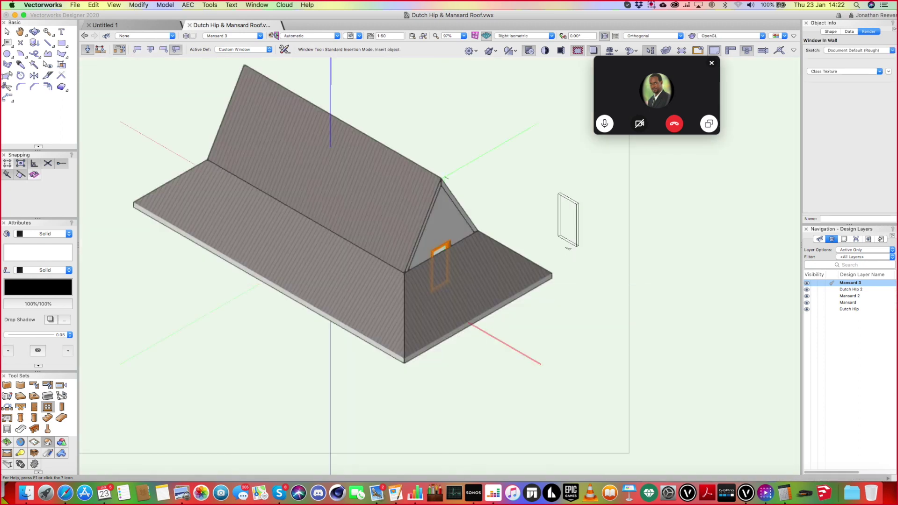
Set the gable wall window's height in the wall to 1000.
{"action": "left_click", "coordinate": [829, 31]}
{"action": "scroll", "coordinate": [882, 178], "scroll_direction": "down", "scroll_amount": 1}
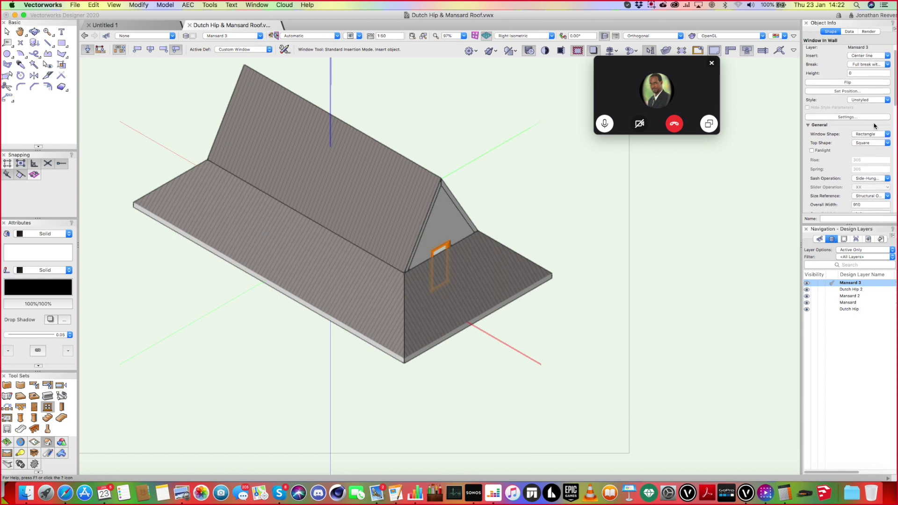
{"action": "left_click_drag", "start_coordinate": [861, 73], "coordinate": [814, 67]}
{"action": "key", "text": "Return"}
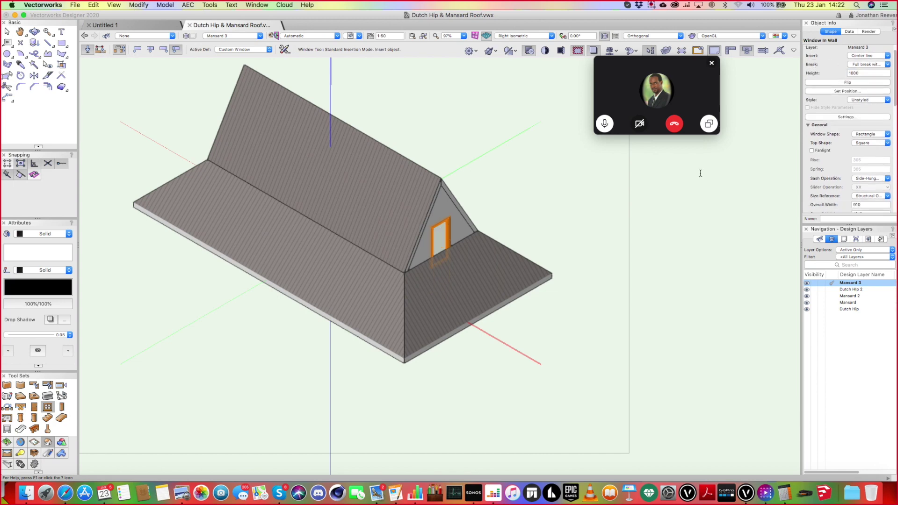
Try the Diamond window shape on the gable window, then return the shape to Rectangle.
{"action": "left_click", "coordinate": [873, 135]}
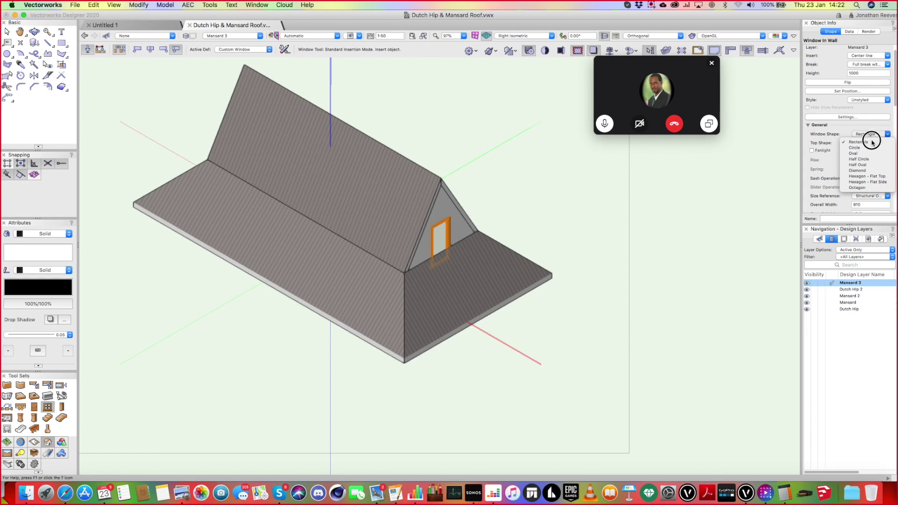
{"action": "left_click", "coordinate": [860, 170]}
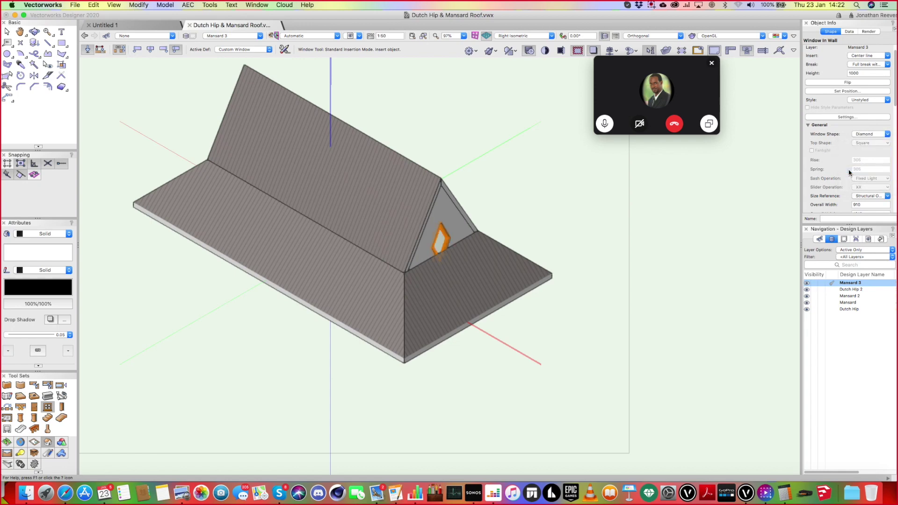
{"action": "left_click", "coordinate": [868, 137]}
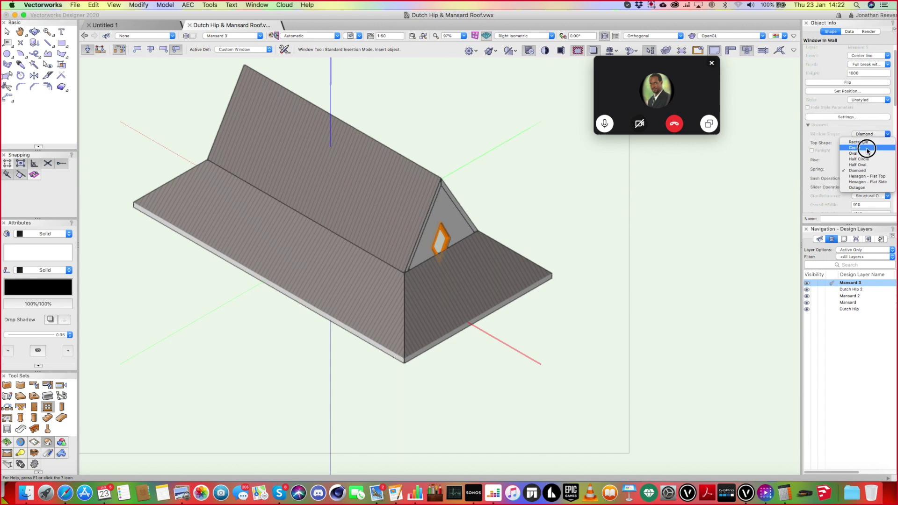
{"action": "left_click", "coordinate": [801, 140]}
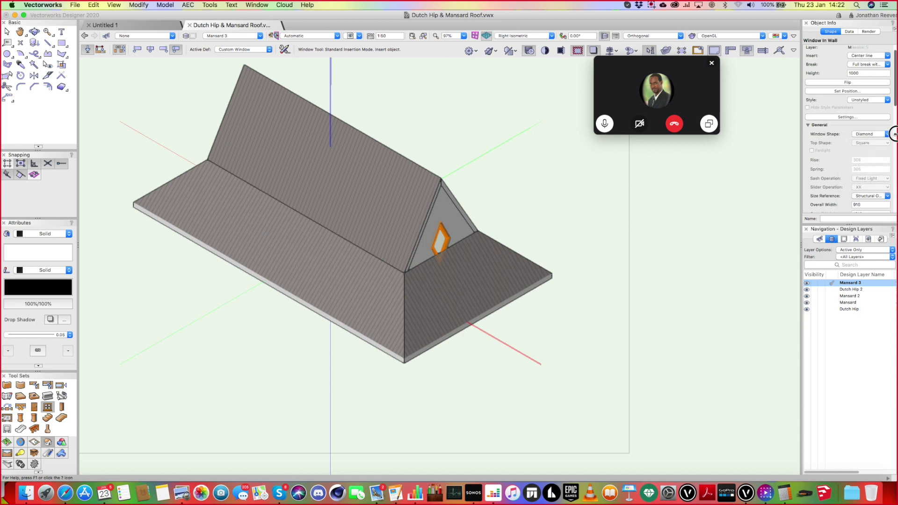
{"action": "scroll", "coordinate": [881, 136], "scroll_direction": "down", "scroll_amount": 7}
{"action": "scroll", "coordinate": [867, 161], "scroll_direction": "up", "scroll_amount": 5}
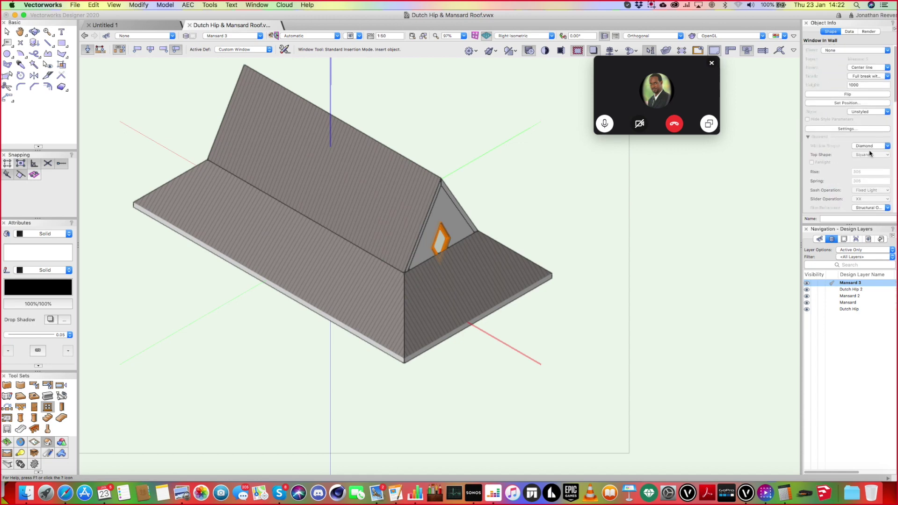
{"action": "left_click", "coordinate": [871, 148]}
{"action": "left_click", "coordinate": [870, 159]}
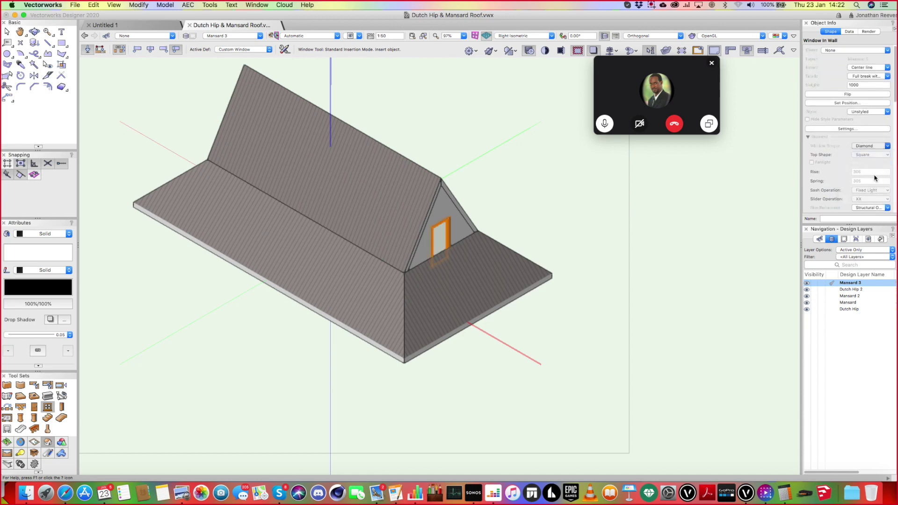
Give the gable window a Gable top shape with a rise of 600 and an overall height of 700.
{"action": "left_click", "coordinate": [869, 154]}
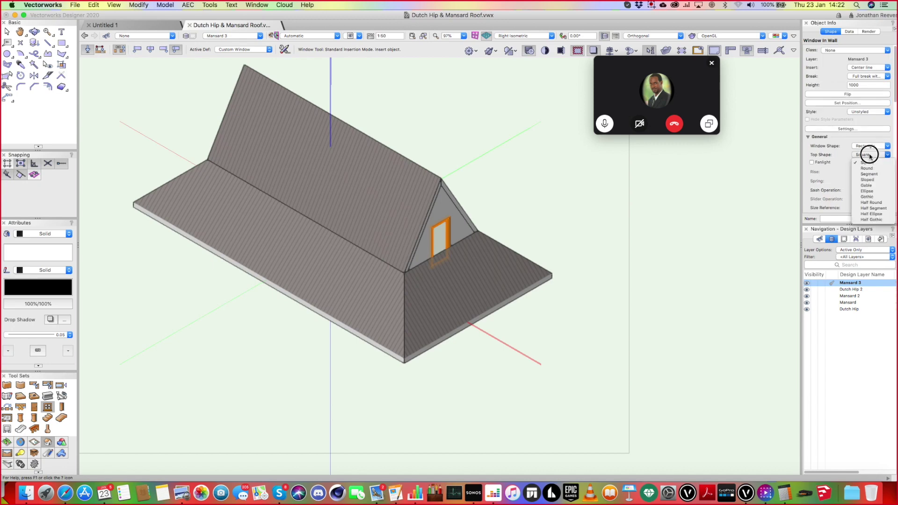
{"action": "left_click", "coordinate": [873, 186]}
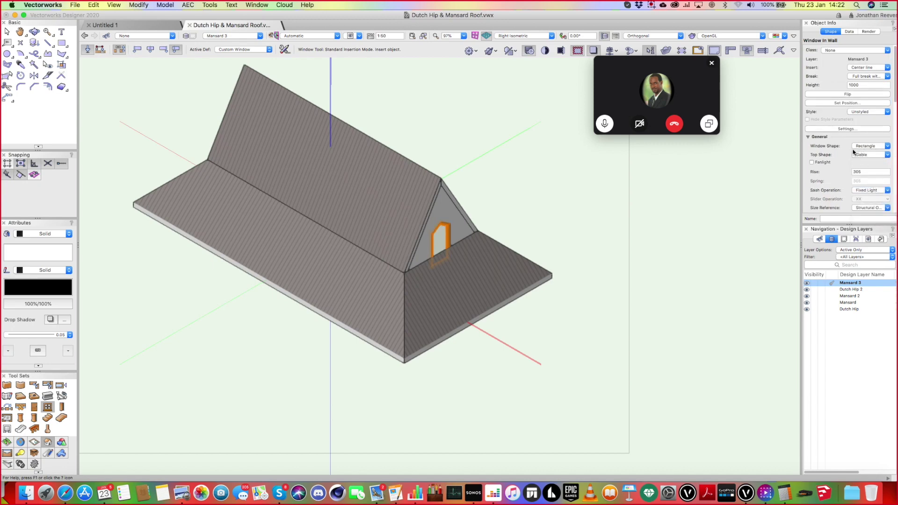
{"action": "left_click", "coordinate": [856, 129]}
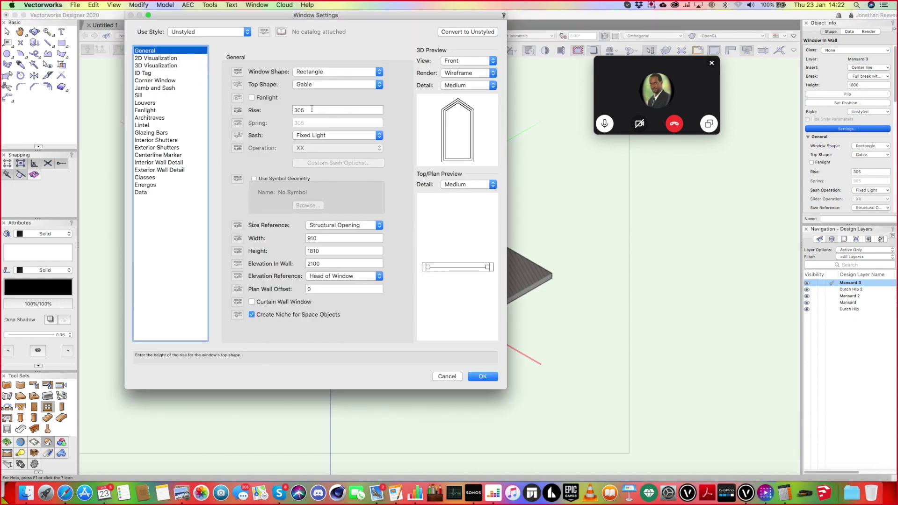
{"action": "left_click", "coordinate": [312, 109]}
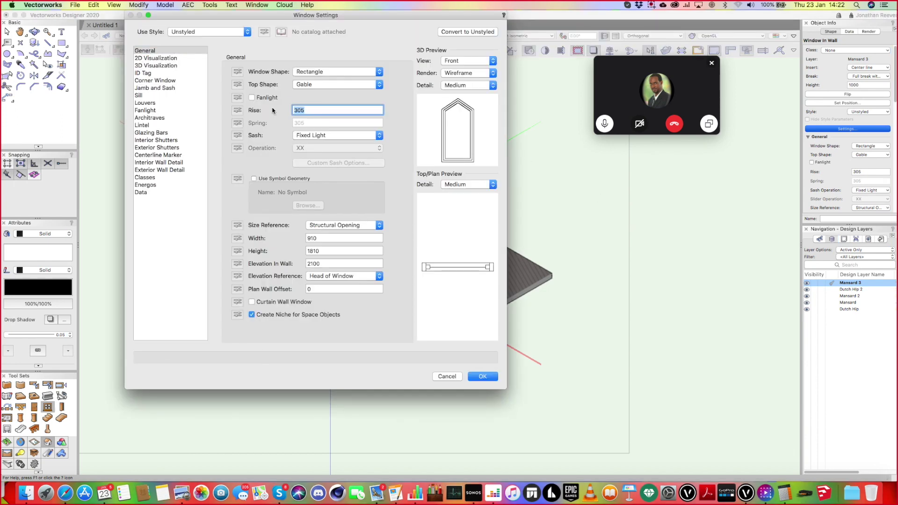
{"action": "left_click", "coordinate": [339, 238]}
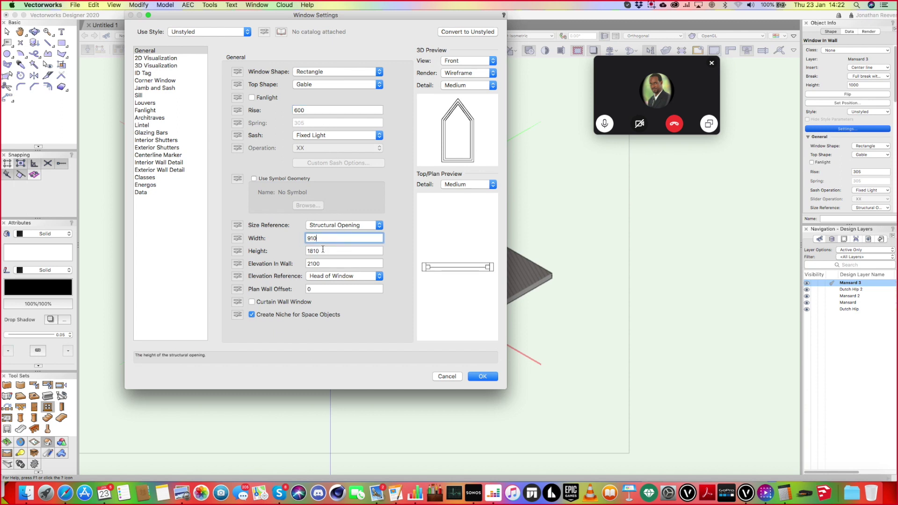
{"action": "left_click", "coordinate": [311, 249]}
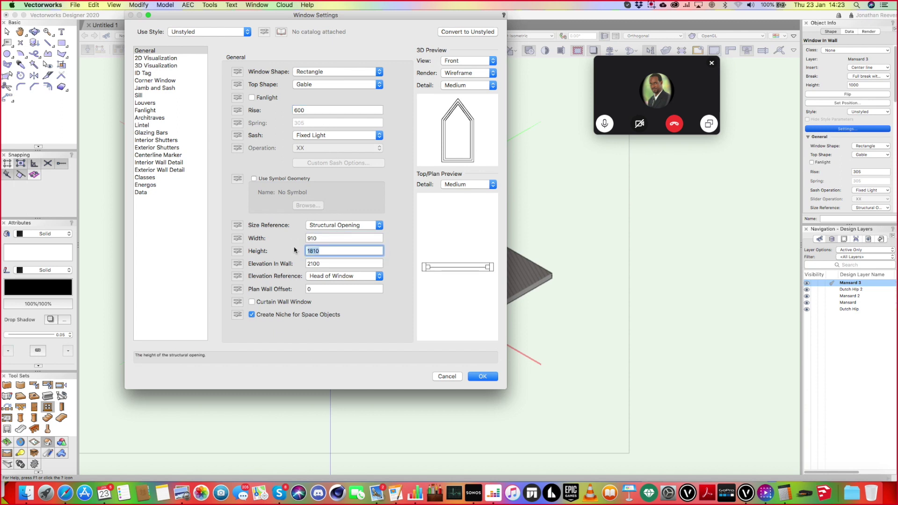
{"action": "left_click", "coordinate": [335, 239]}
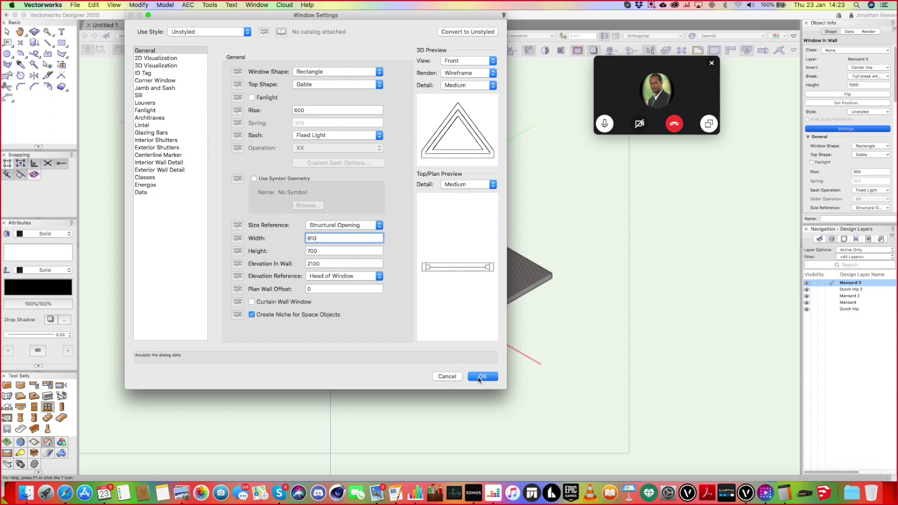
Replace the glazing in the gable window's sash with Z Blade louvers and apply the window settings.
{"action": "left_click", "coordinate": [152, 132]}
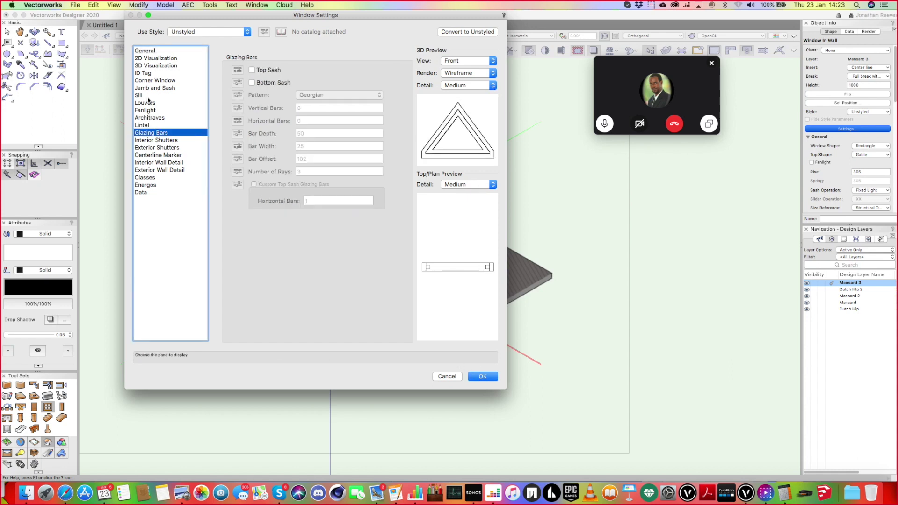
{"action": "left_click", "coordinate": [148, 102]}
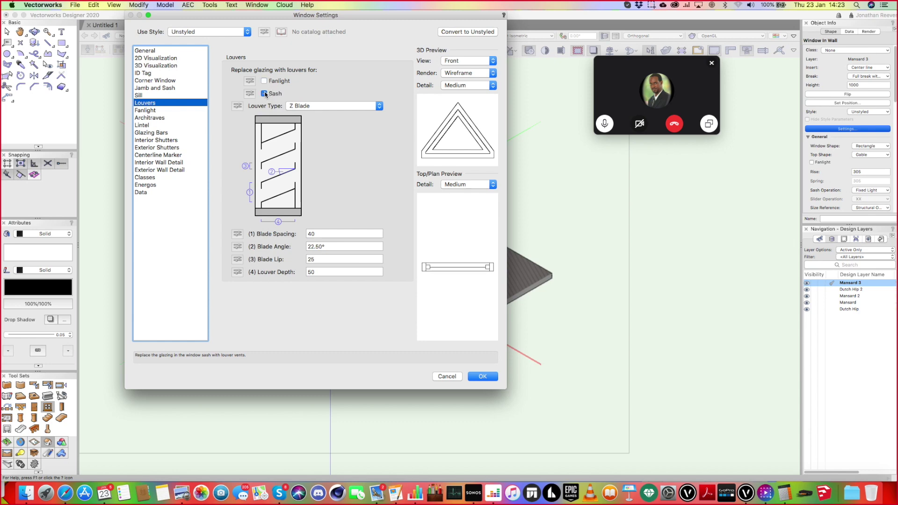
{"action": "left_click", "coordinate": [265, 93]}
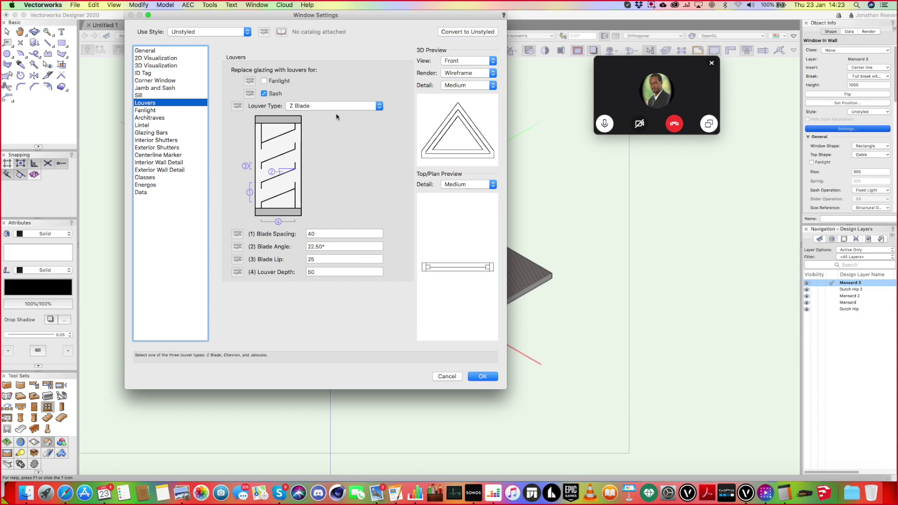
{"action": "left_click", "coordinate": [483, 376]}
{"action": "scroll", "coordinate": [447, 246], "scroll_direction": "up", "scroll_amount": 5}
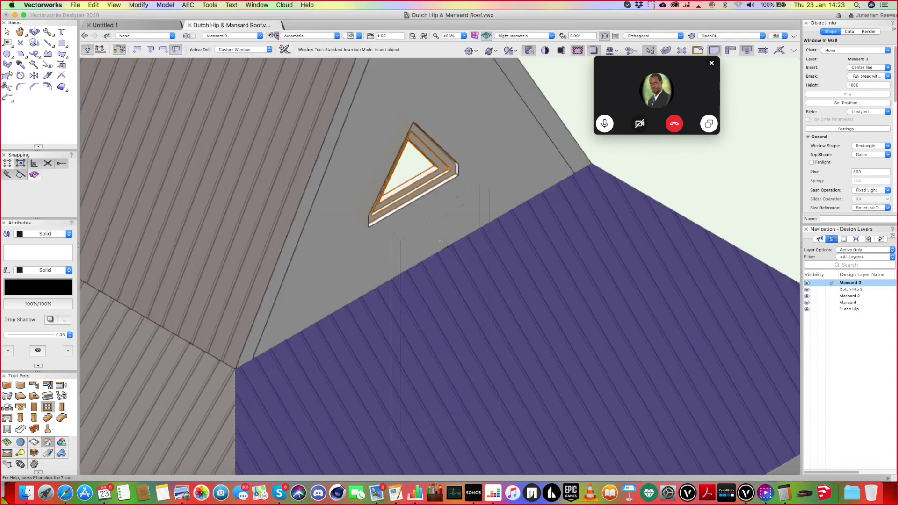
Insert a free-standing rectangular window outside the wall, just beyond the lower roof's corner at the gable end.
{"action": "scroll", "coordinate": [575, 305], "scroll_direction": "down", "scroll_amount": 5}
{"action": "left_click", "coordinate": [653, 361]}
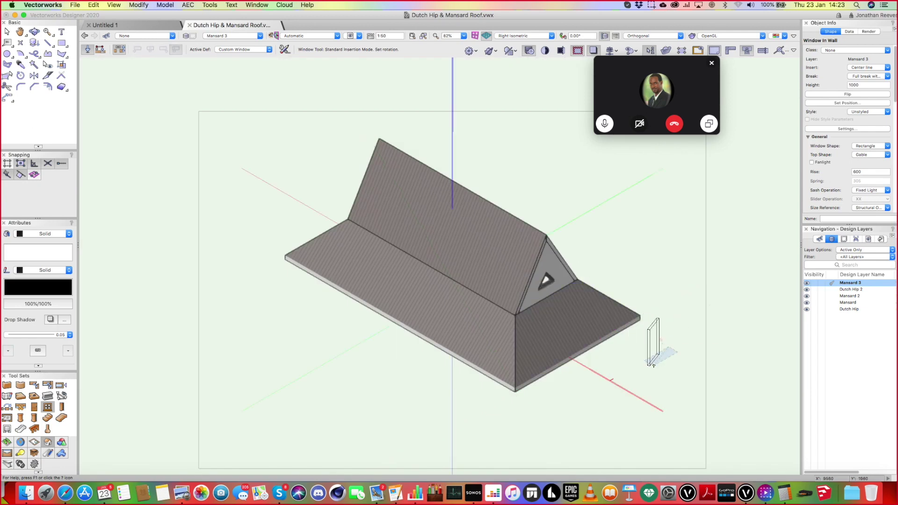
{"action": "left_click", "coordinate": [653, 365]}
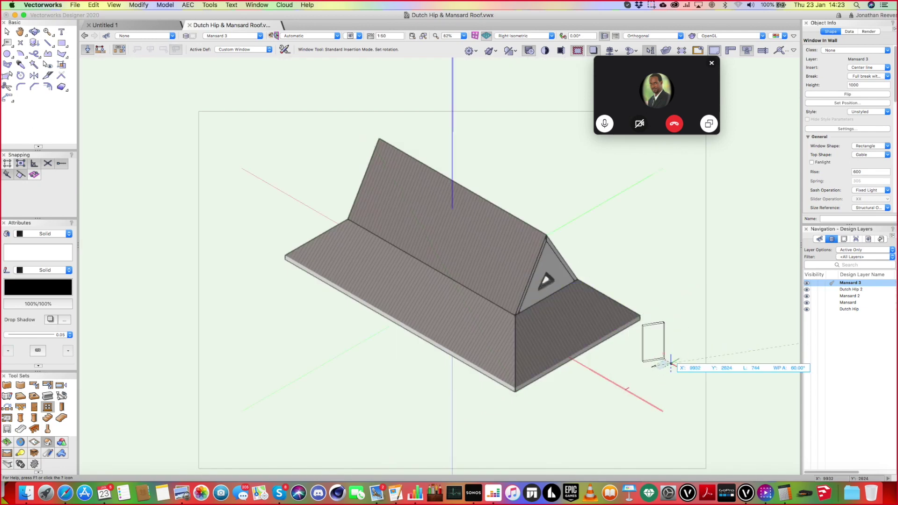
{"action": "left_click", "coordinate": [671, 364]}
{"action": "scroll", "coordinate": [666, 360], "scroll_direction": "up", "scroll_amount": 5}
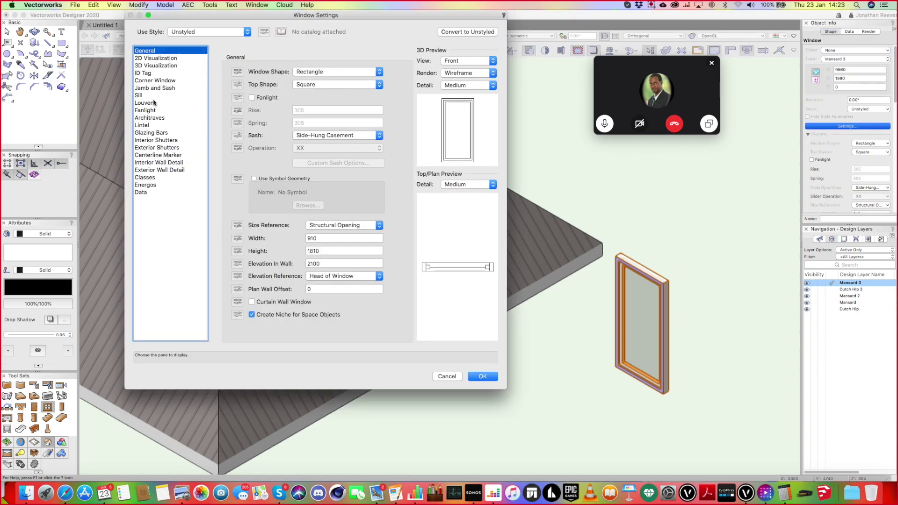
Replace the sash glazing of the free-standing window with Z Blade louvers.
{"action": "left_click", "coordinate": [155, 103]}
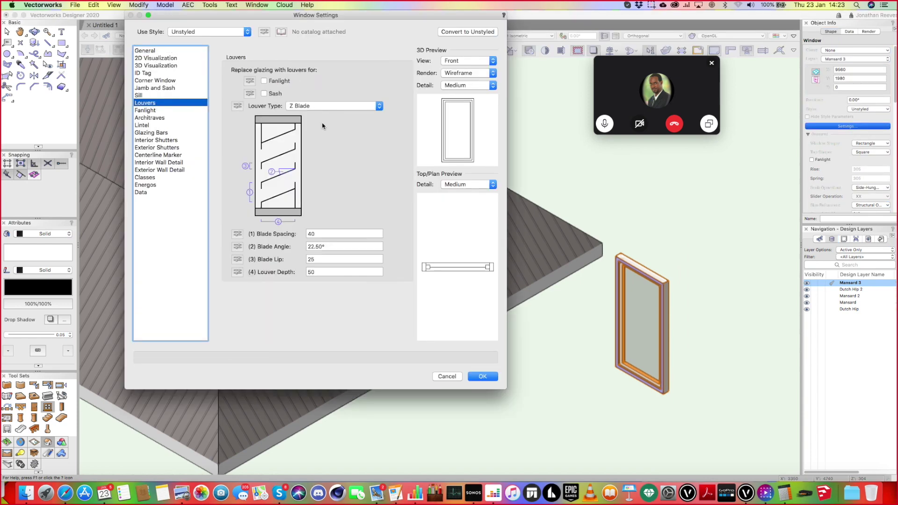
{"action": "left_click", "coordinate": [269, 82]}
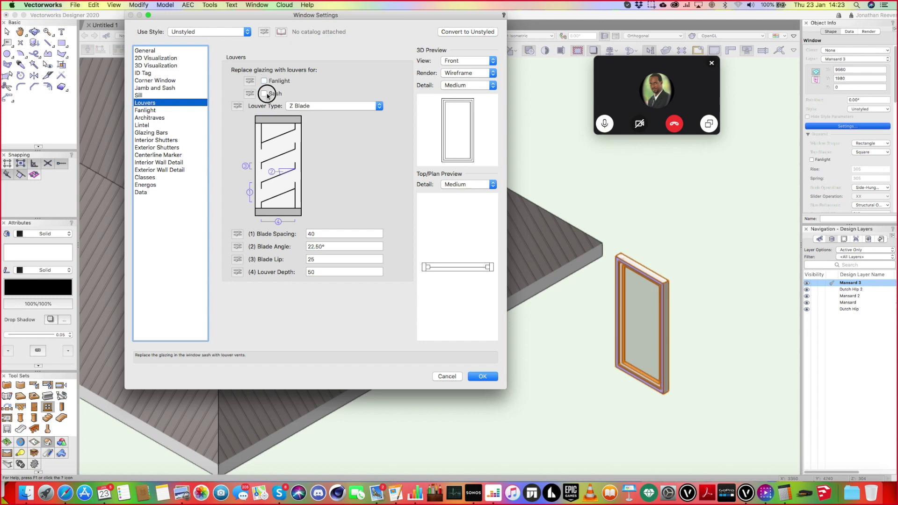
{"action": "left_click", "coordinate": [265, 94]}
{"action": "left_click", "coordinate": [482, 377]}
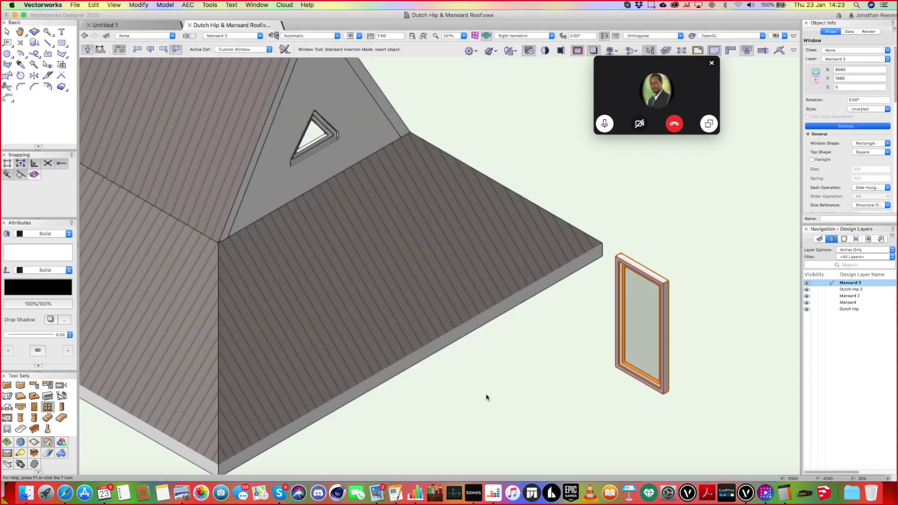
{"action": "scroll", "coordinate": [659, 323], "scroll_direction": "up", "scroll_amount": 5}
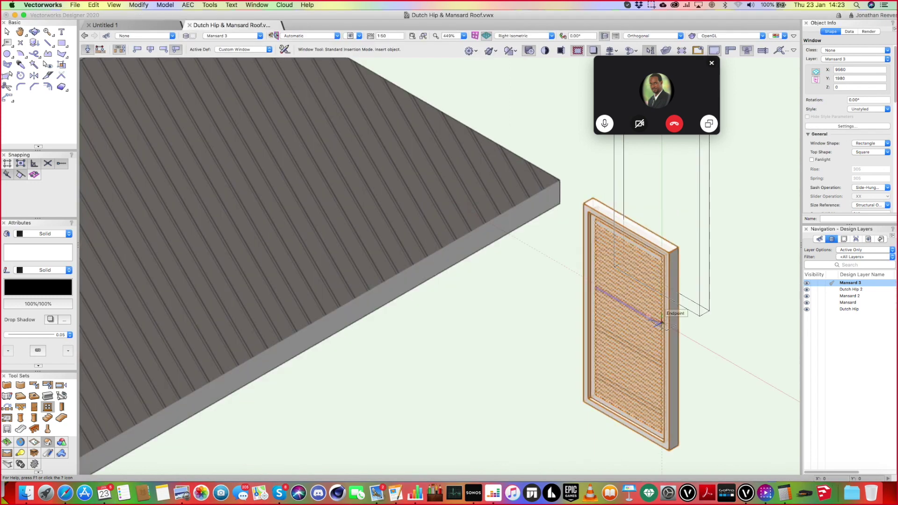
{"action": "scroll", "coordinate": [613, 277], "scroll_direction": "down", "scroll_amount": 8}
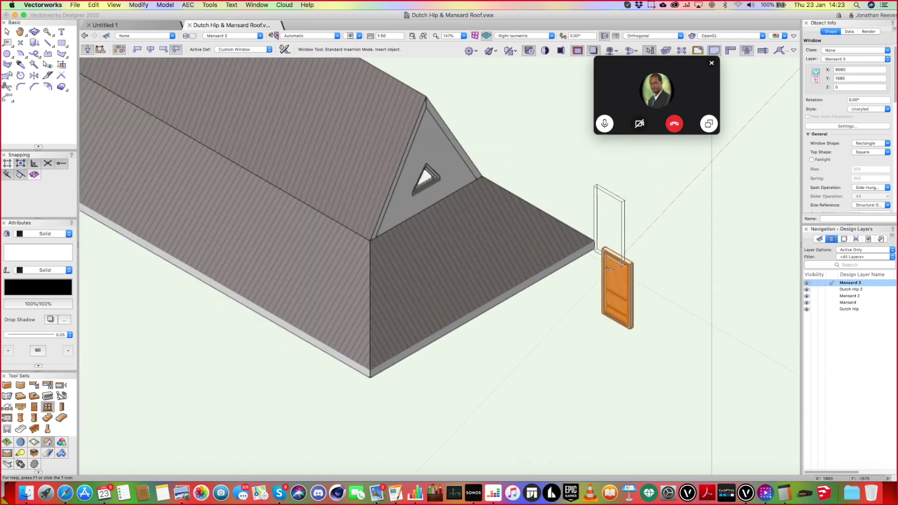
In right view, draw a thin horizontal rectangle about 404 by 45 across the middle of the gable window's triangular opening.
{"action": "key", "text": "x"}
{"action": "scroll", "coordinate": [439, 187], "scroll_direction": "up", "scroll_amount": 6}
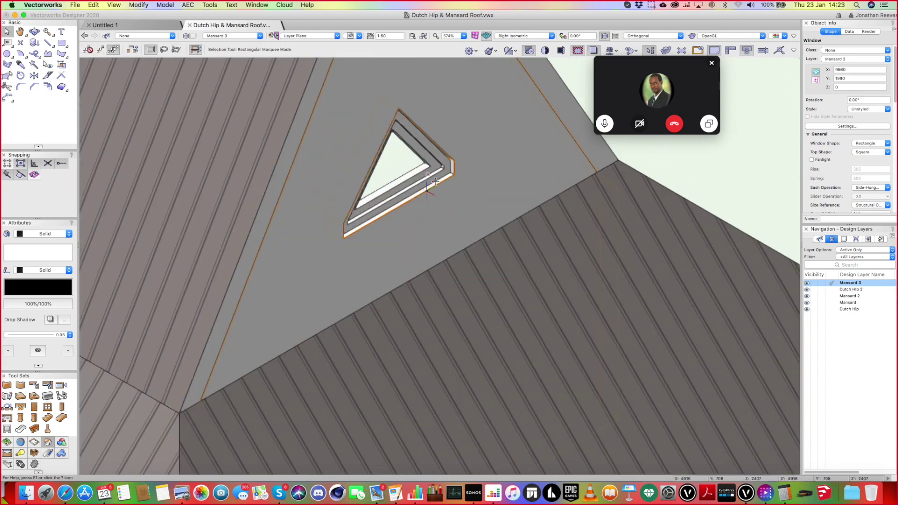
{"action": "key", "text": "6"}
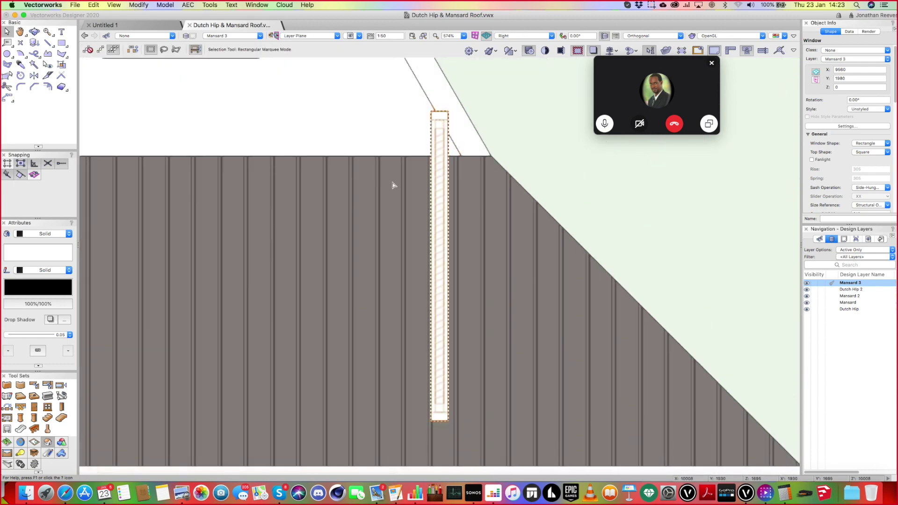
{"action": "left_click_drag", "start_coordinate": [320, 139], "coordinate": [476, 315]}
{"action": "key", "text": "super+z"}
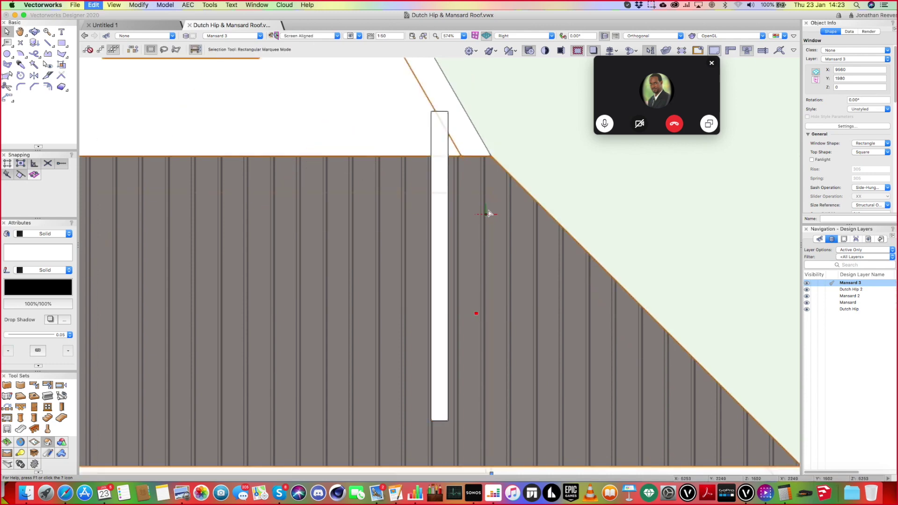
{"action": "scroll", "coordinate": [511, 238], "scroll_direction": "down", "scroll_amount": 2}
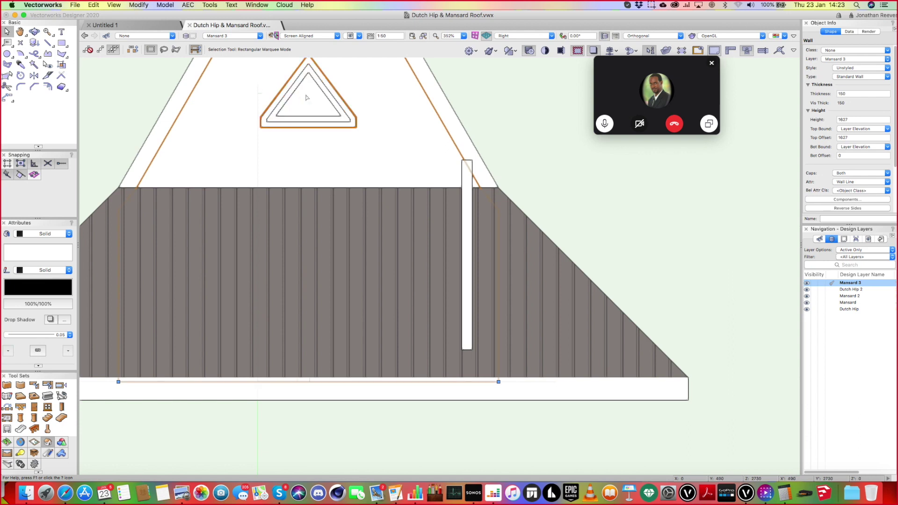
{"action": "key", "text": "4"}
{"action": "scroll", "coordinate": [290, 95], "scroll_direction": "up", "scroll_amount": 2}
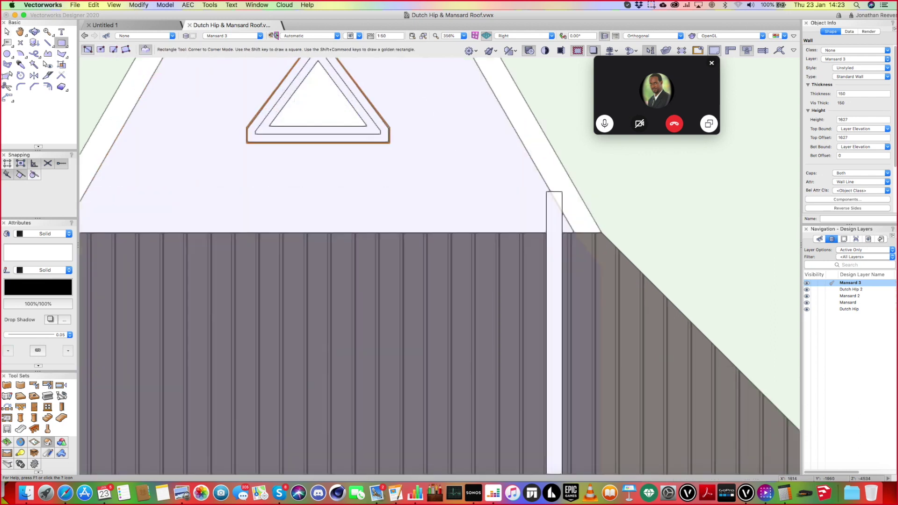
{"action": "left_click", "coordinate": [284, 103]}
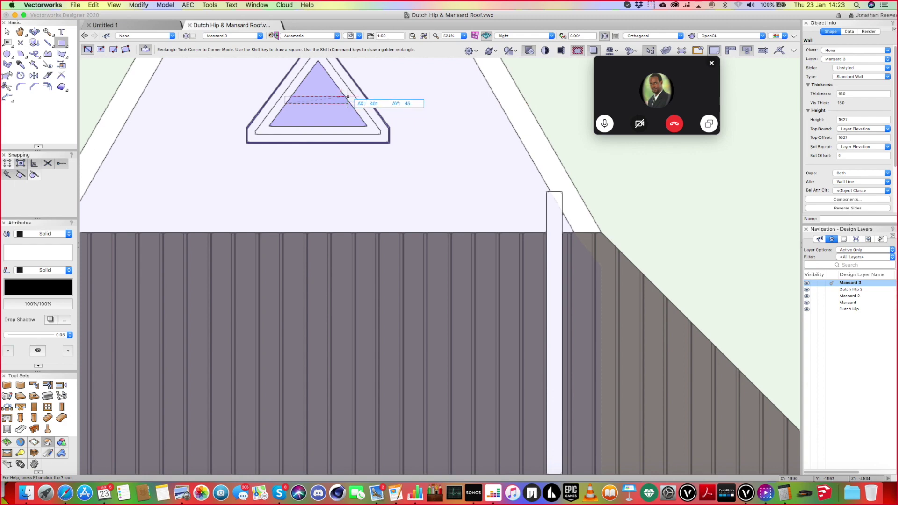
{"action": "left_click", "coordinate": [348, 96]}
Copy the thin rectangle just below the original in the triangular opening and widen the copy to about 603.
{"action": "key", "text": "x"}
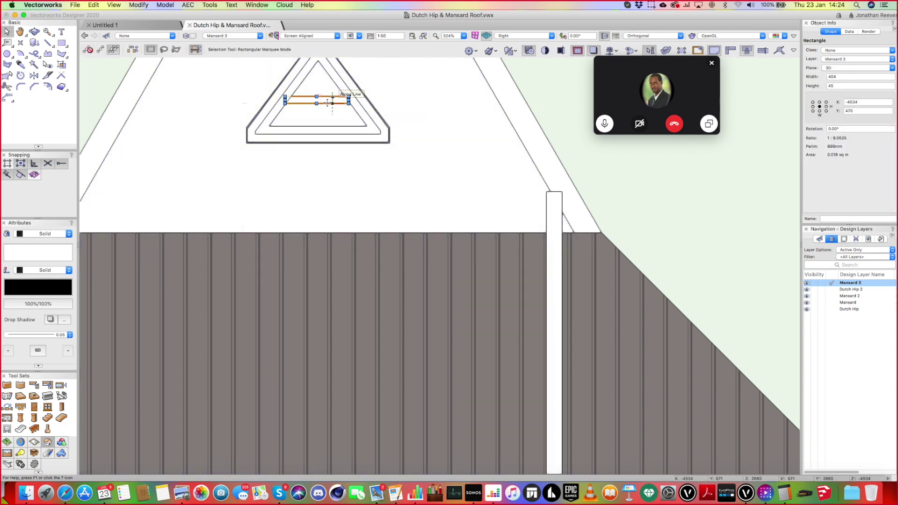
{"action": "left_click_drag", "start_coordinate": [326, 103], "coordinate": [278, 110]}
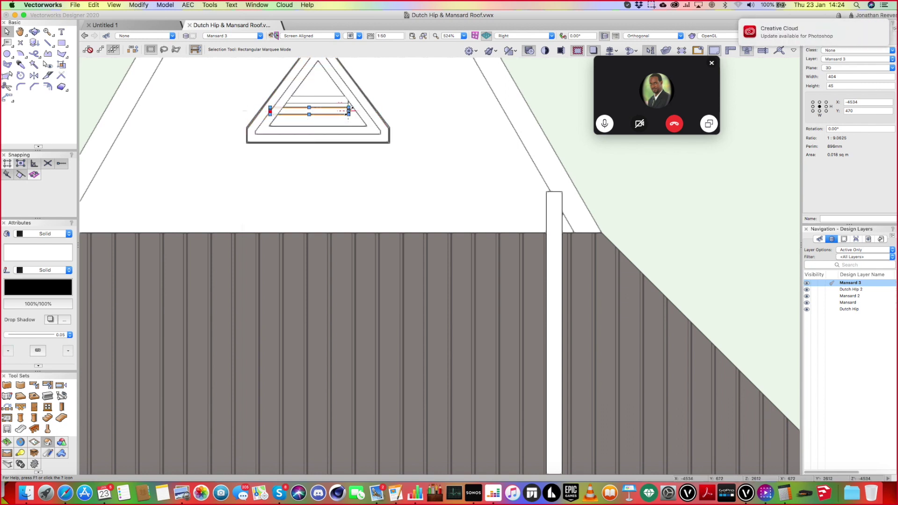
{"action": "left_click_drag", "start_coordinate": [349, 111], "coordinate": [366, 111]}
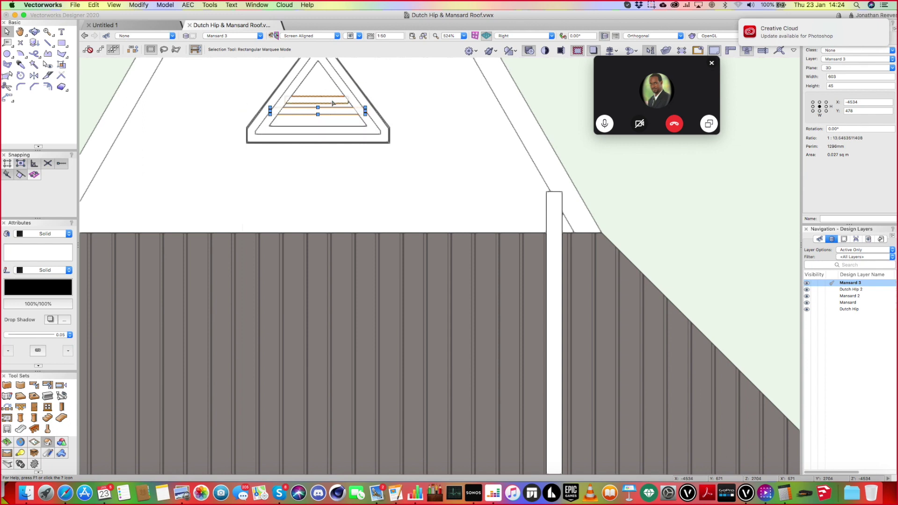
Extrude both thin rectangles in the triangular opening together by 25.
{"action": "left_click", "coordinate": [333, 103], "text": "shift"}
{"action": "key", "text": "super+e"}
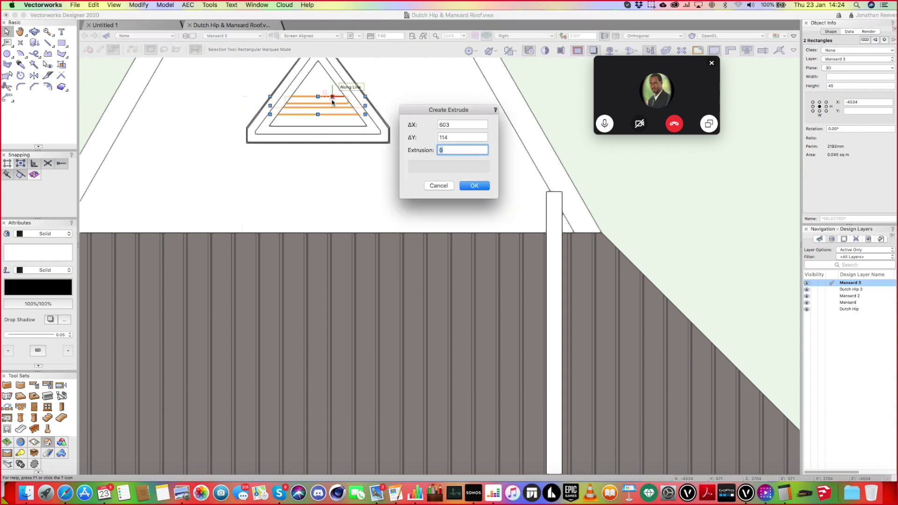
{"action": "type", "text": "25"}
{"action": "key", "text": "Return"}
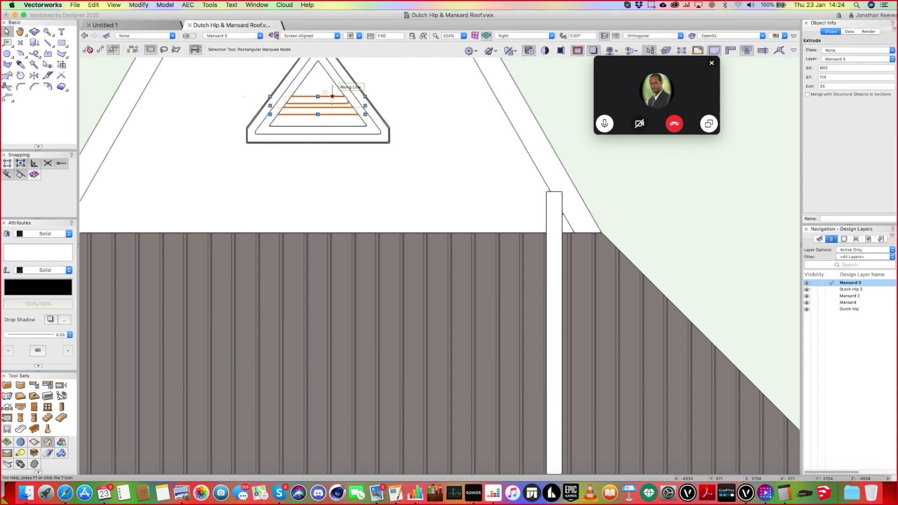
In plan, move the extruded louver bars to the opposite gable's window and align them with the middle of its sash frame.
{"action": "key", "text": "super+5"}
{"action": "scroll", "coordinate": [462, 239], "scroll_direction": "down", "scroll_amount": 5}
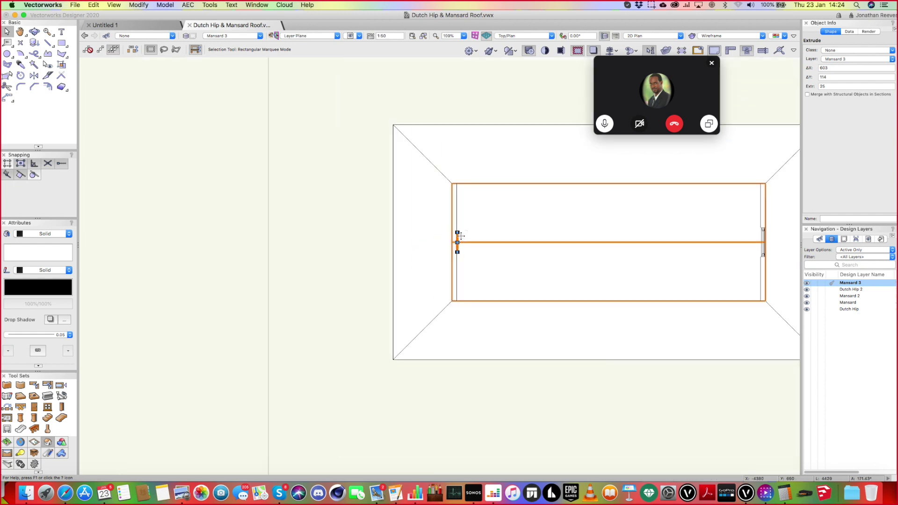
{"action": "left_click_drag", "start_coordinate": [458, 238], "coordinate": [767, 230]}
{"action": "scroll", "coordinate": [776, 228], "scroll_direction": "up", "scroll_amount": 3}
{"action": "scroll", "coordinate": [778, 228], "scroll_direction": "up", "scroll_amount": 4}
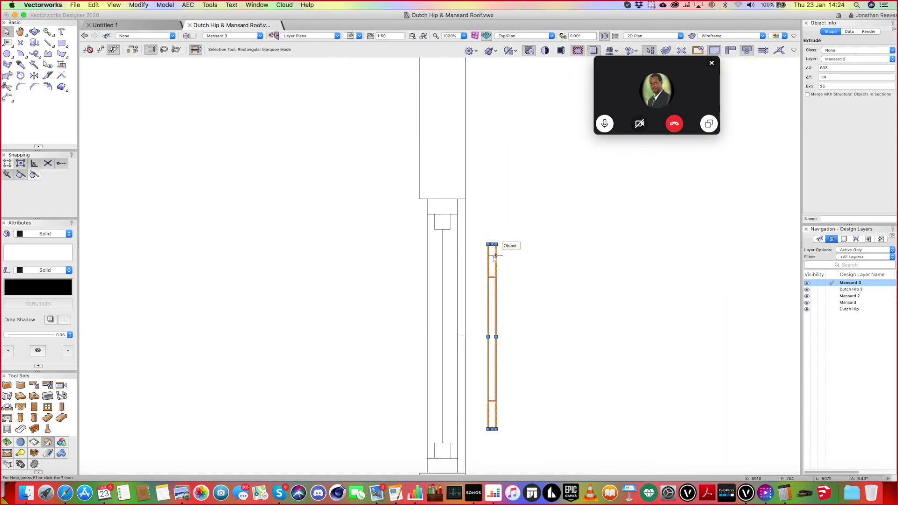
{"action": "left_click_drag", "start_coordinate": [492, 244], "coordinate": [442, 243]}
{"action": "key", "text": "3"}
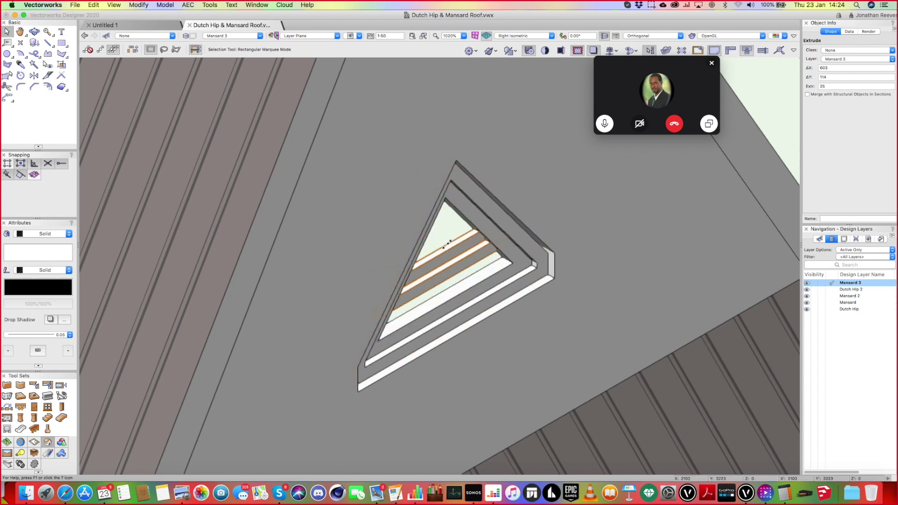
{"action": "key", "text": "c"}
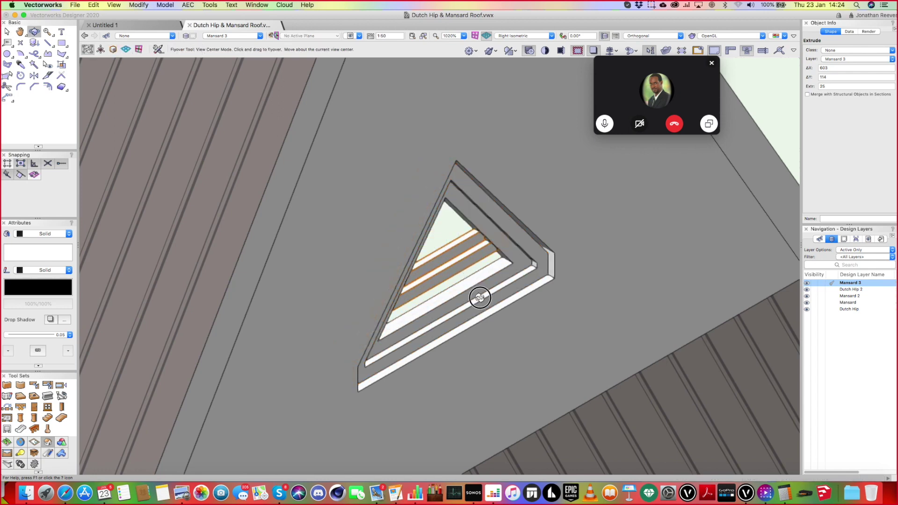
{"action": "left_click_drag", "start_coordinate": [479, 298], "coordinate": [440, 257]}
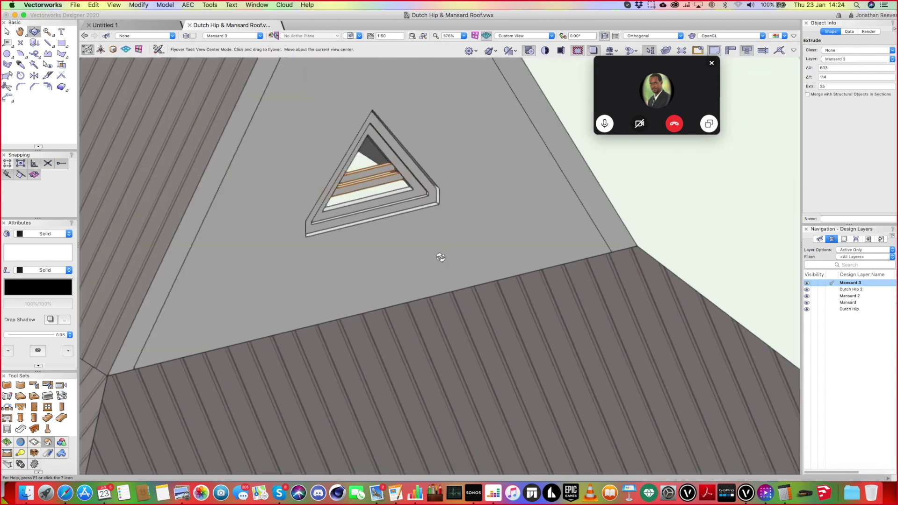
Try the Chevron louver type in the free-standing window's settings.
{"action": "scroll", "coordinate": [442, 258], "scroll_direction": "down", "scroll_amount": 10}
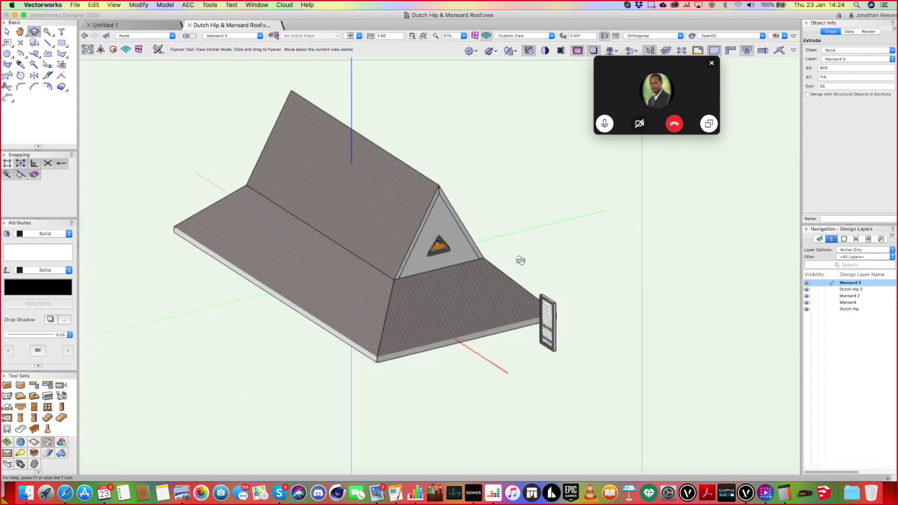
{"action": "key", "text": "x"}
{"action": "key", "text": "c"}
{"action": "left_click_drag", "start_coordinate": [576, 361], "coordinate": [525, 281]}
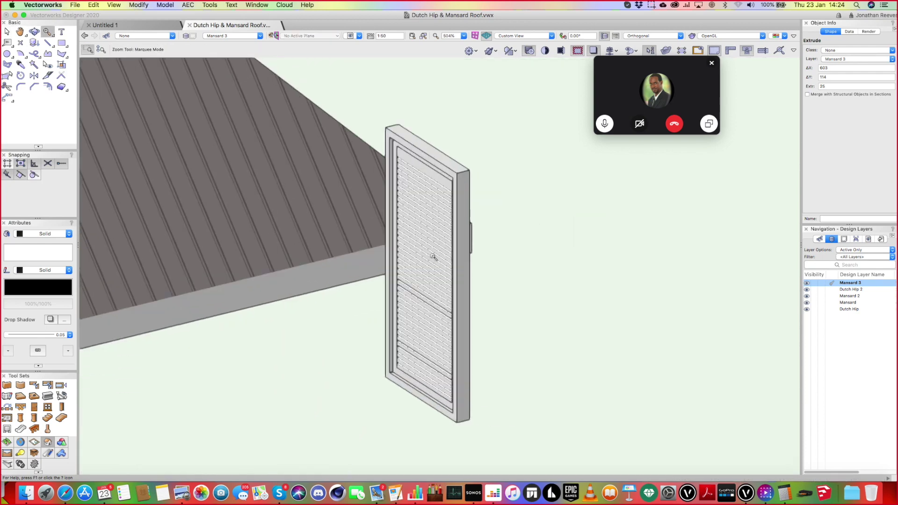
{"action": "key", "text": "shift+c"}
{"action": "key", "text": "x"}
{"action": "left_click", "coordinate": [440, 318]}
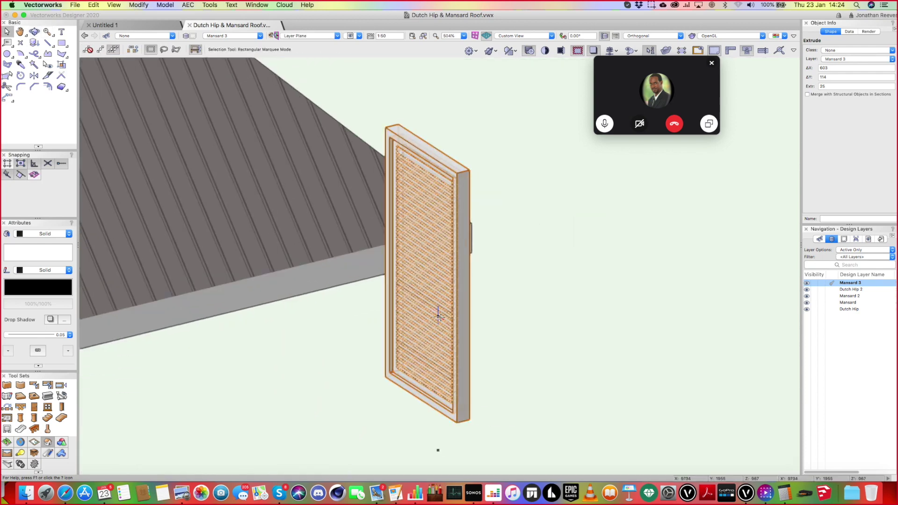
{"action": "key", "text": "shift+c"}
{"action": "left_click_drag", "start_coordinate": [437, 318], "coordinate": [481, 320]}
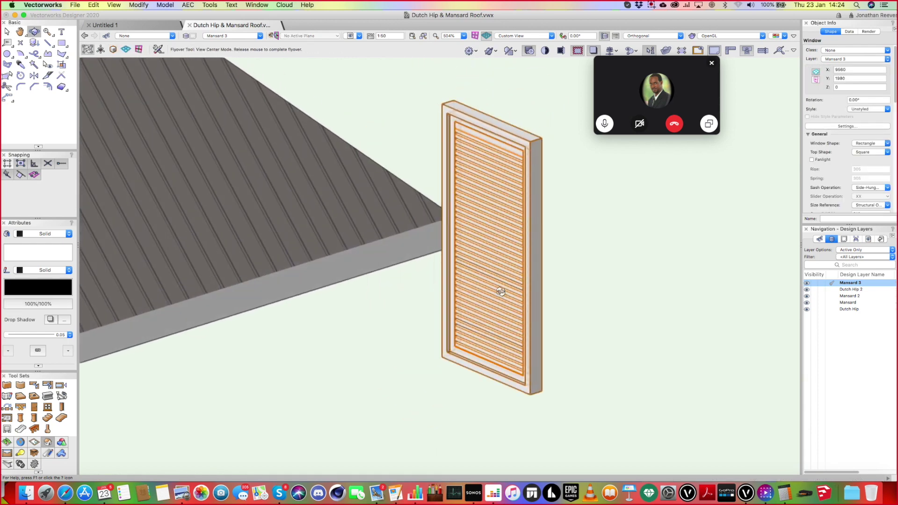
{"action": "left_click", "coordinate": [827, 126]}
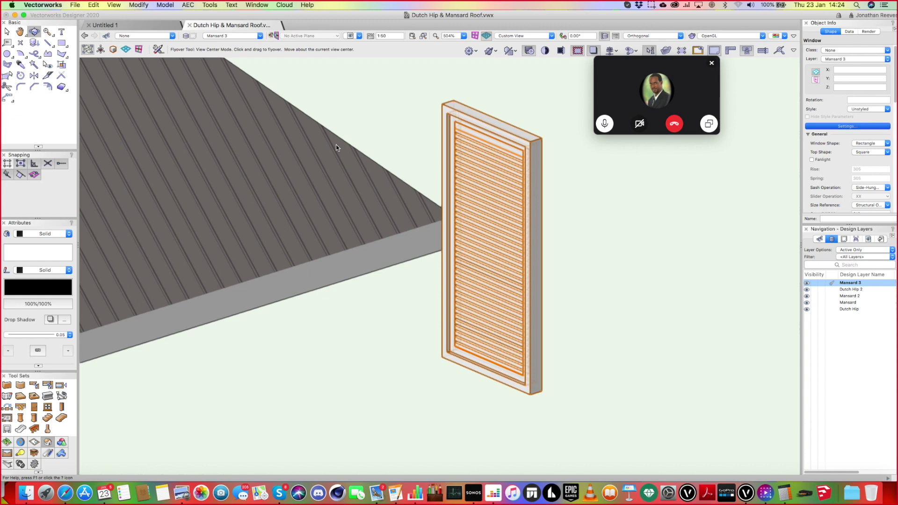
{"action": "left_click", "coordinate": [297, 107]}
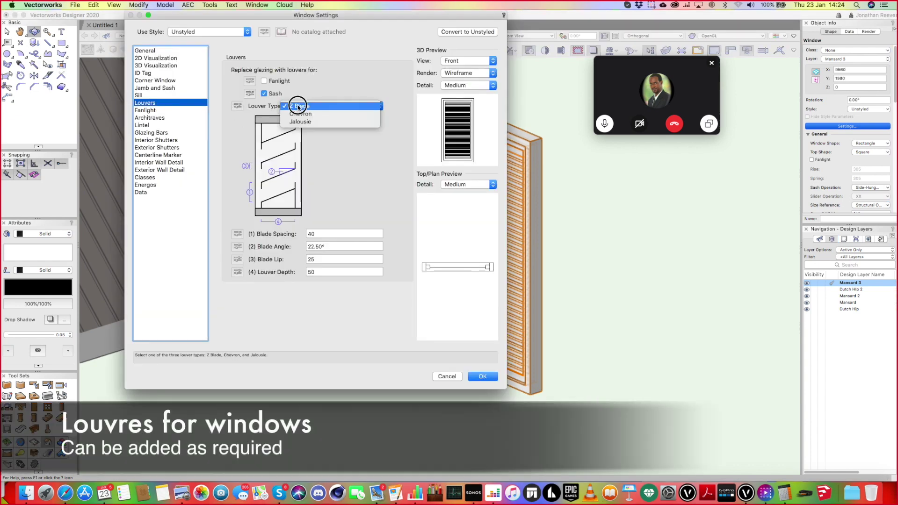
{"action": "left_click", "coordinate": [305, 116]}
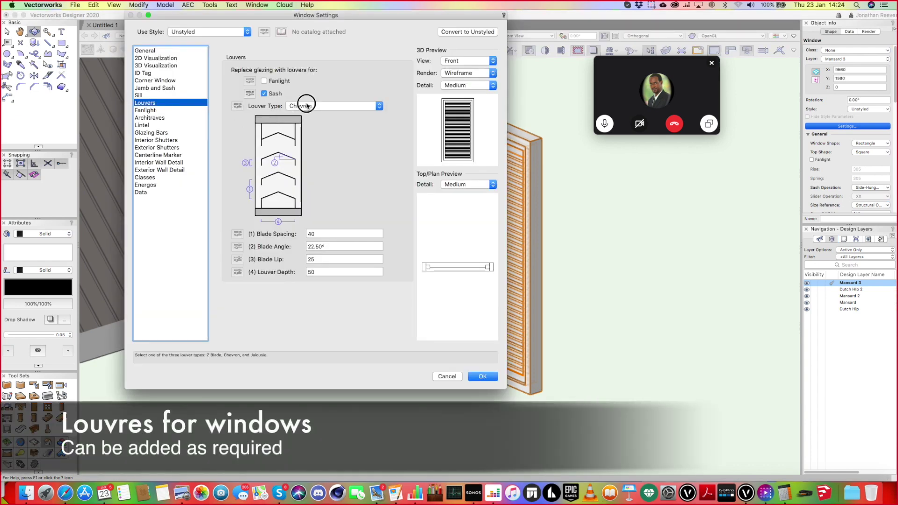
Change the free-standing window's louver type to Jalousie and apply the window settings.
{"action": "left_click", "coordinate": [304, 105]}
{"action": "left_click", "coordinate": [308, 115]}
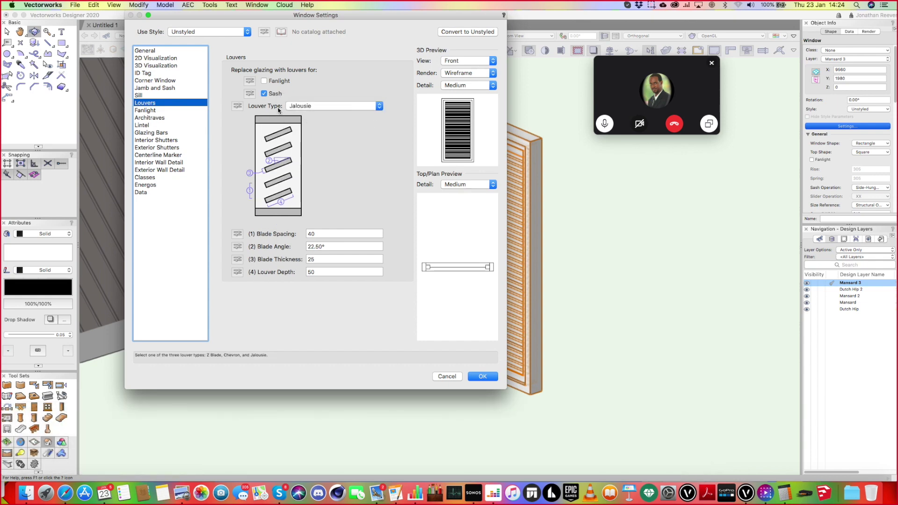
{"action": "left_click", "coordinate": [484, 376]}
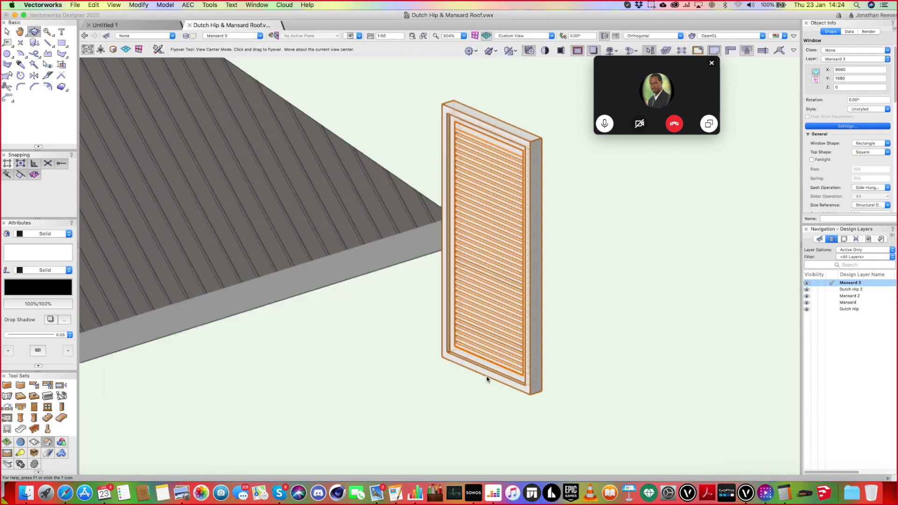
{"action": "left_click_drag", "start_coordinate": [497, 280], "coordinate": [508, 307]}
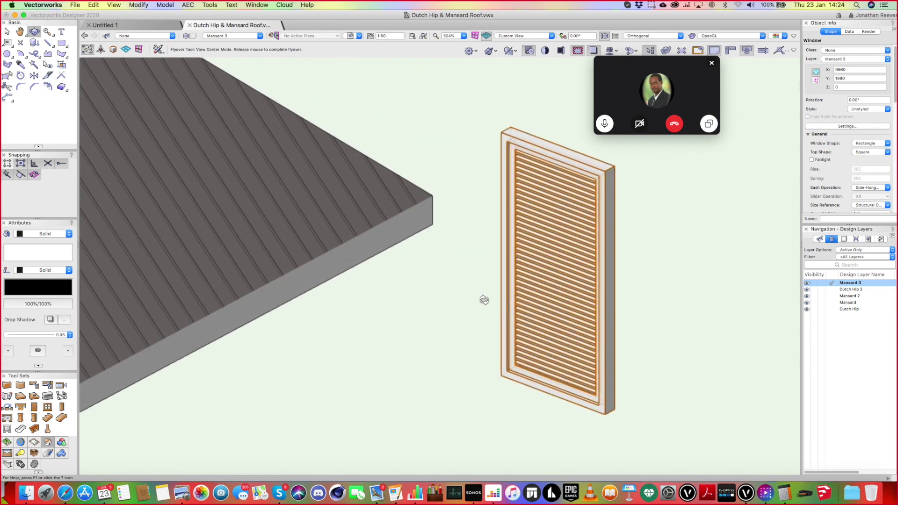
Delete the free-standing louvered window beside the roof's corner.
{"action": "key", "text": "x"}
{"action": "key", "text": "super+4"}
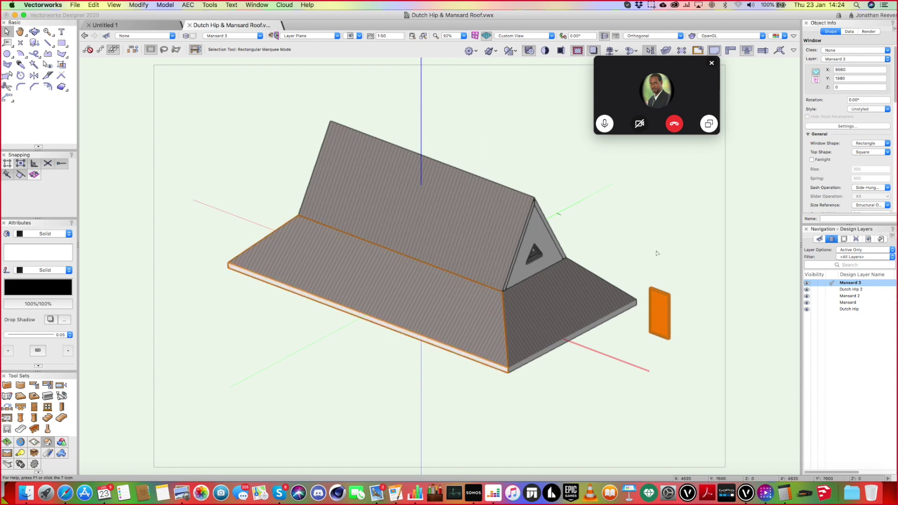
{"action": "left_click", "coordinate": [670, 290]}
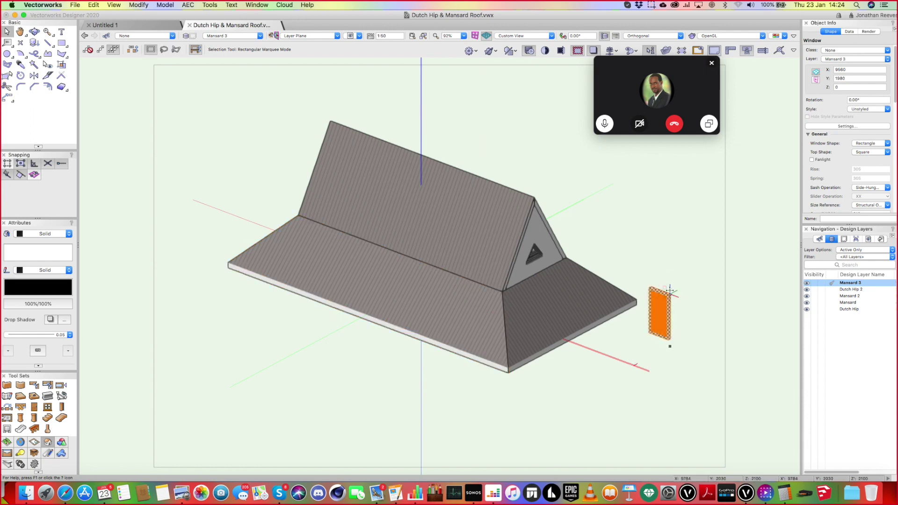
{"action": "key", "text": "Delete"}
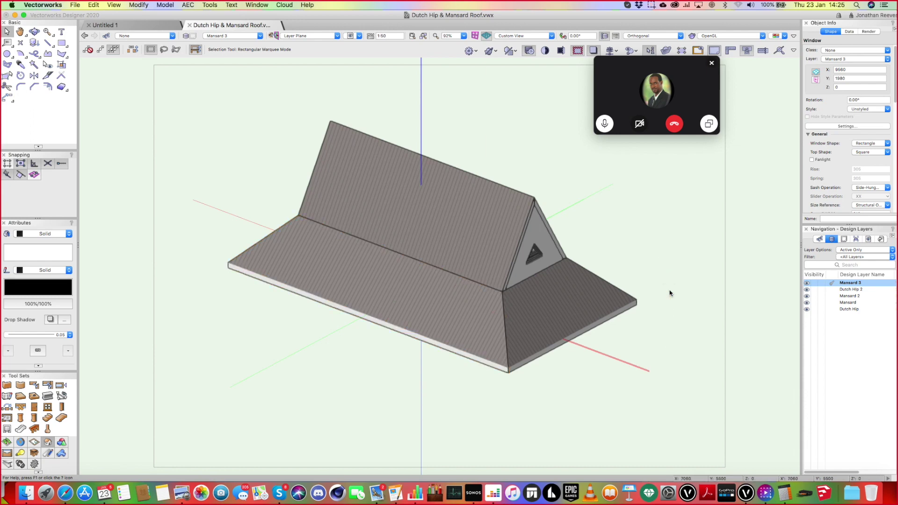
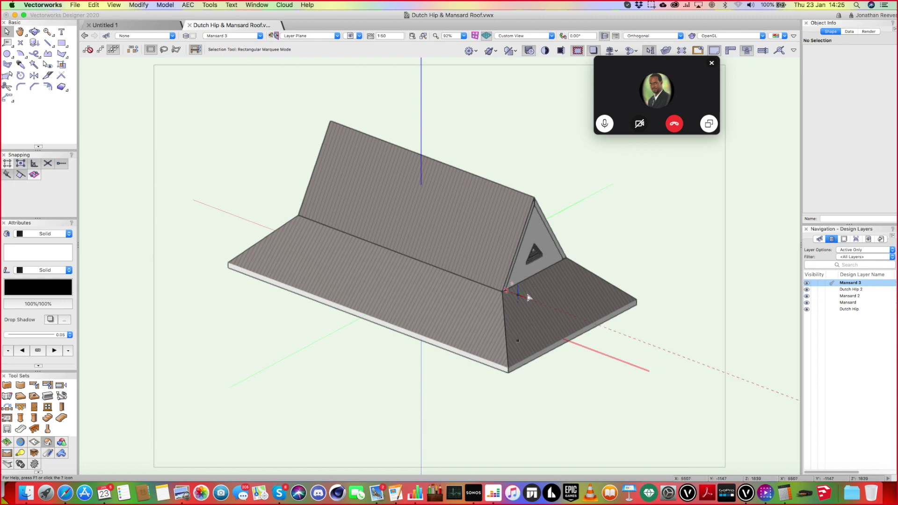
Return to plan view and float the Detailing tool set as a separate palette three icons wide beside the drawing.
{"action": "mouse_move", "coordinate": [531, 318]}
{"action": "middle_mouse_down", "text": "super"}
{"action": "mouse_move", "coordinate": [485, 136]}
{"action": "mouse_move", "coordinate": [449, 133]}
{"action": "mouse_move", "coordinate": [540, 305]}
{"action": "middle_mouse_up", "text": "super"}
{"action": "key", "text": "x"}
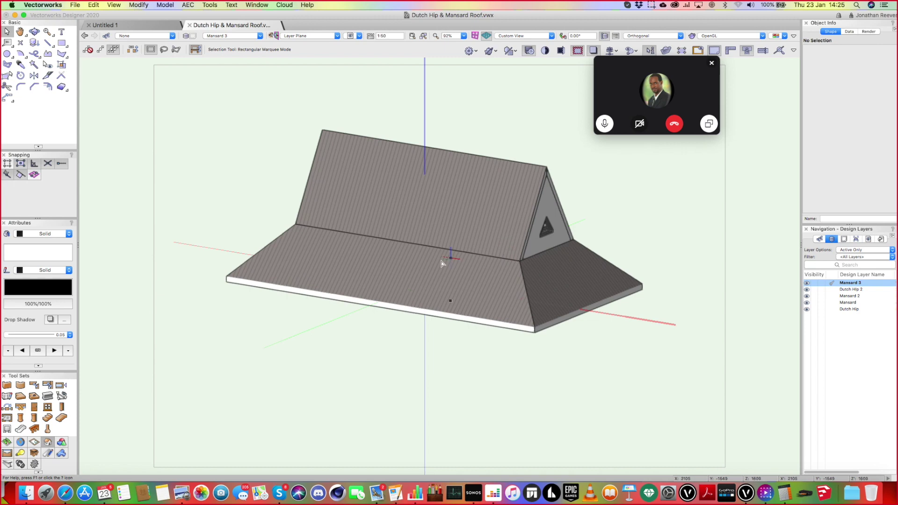
{"action": "key", "text": "F5"}
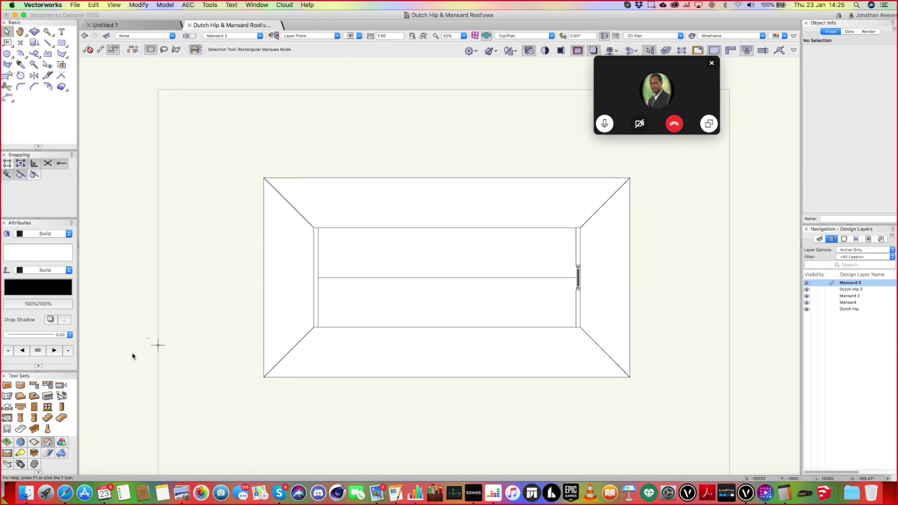
{"action": "left_click_drag", "start_coordinate": [35, 429], "coordinate": [119, 269]}
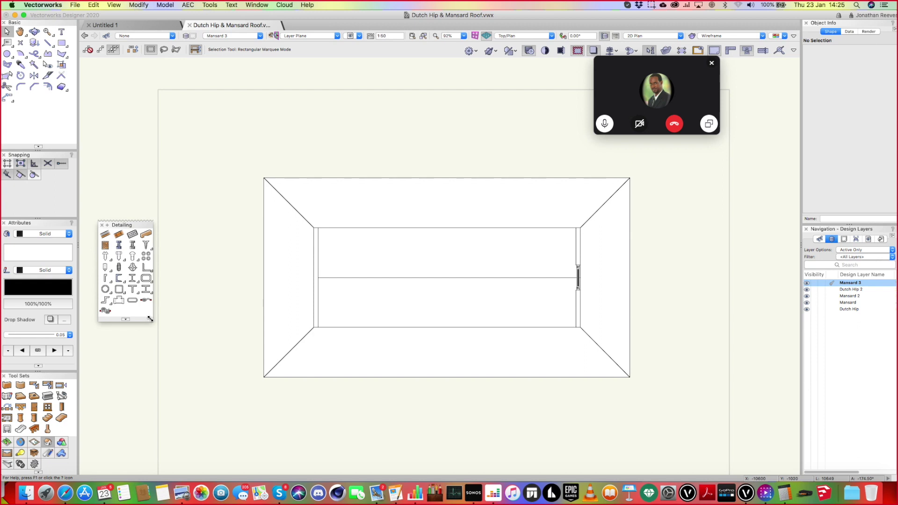
{"action": "left_click_drag", "start_coordinate": [150, 319], "coordinate": [176, 357]}
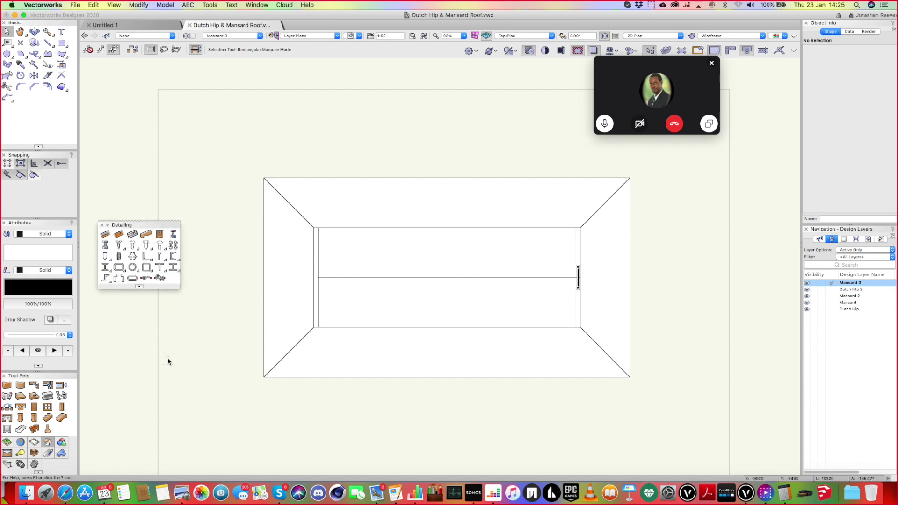
{"action": "left_click_drag", "start_coordinate": [178, 286], "coordinate": [145, 317]}
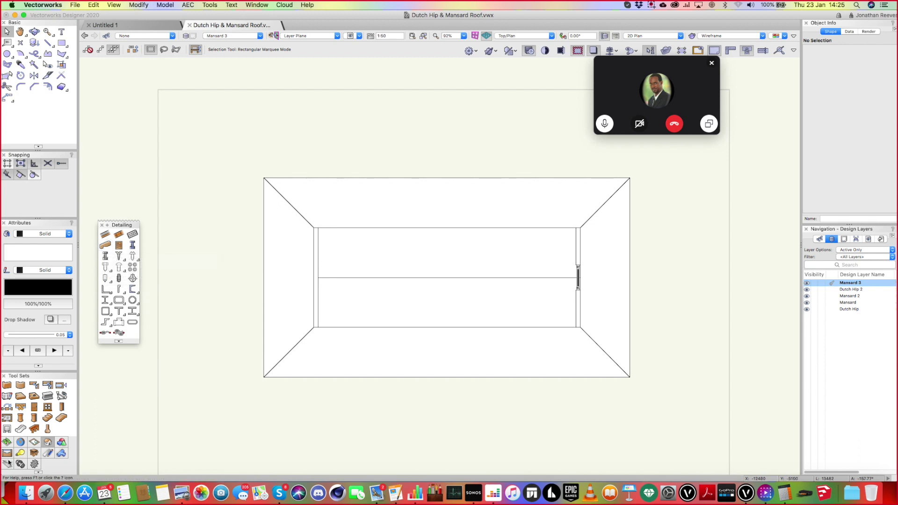
{"action": "left_click_drag", "start_coordinate": [8, 463], "coordinate": [169, 285]}
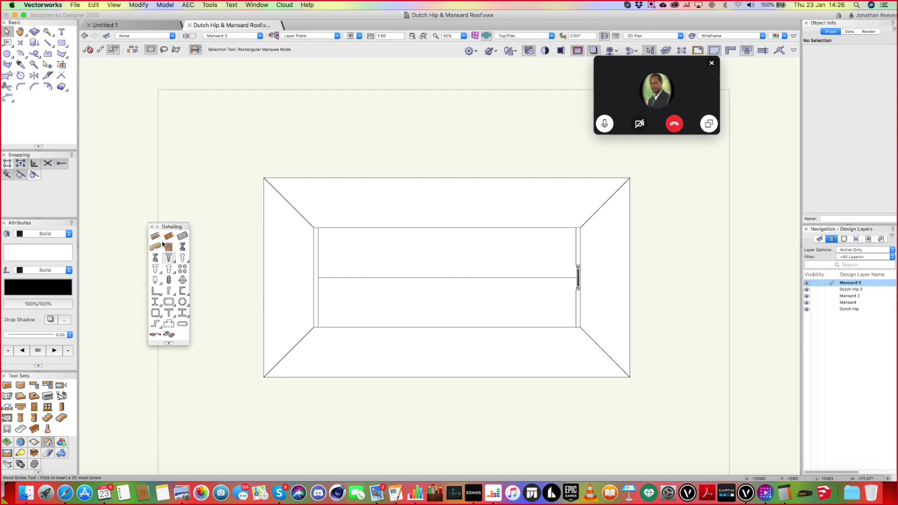
{"action": "left_click_drag", "start_coordinate": [166, 227], "coordinate": [114, 229]}
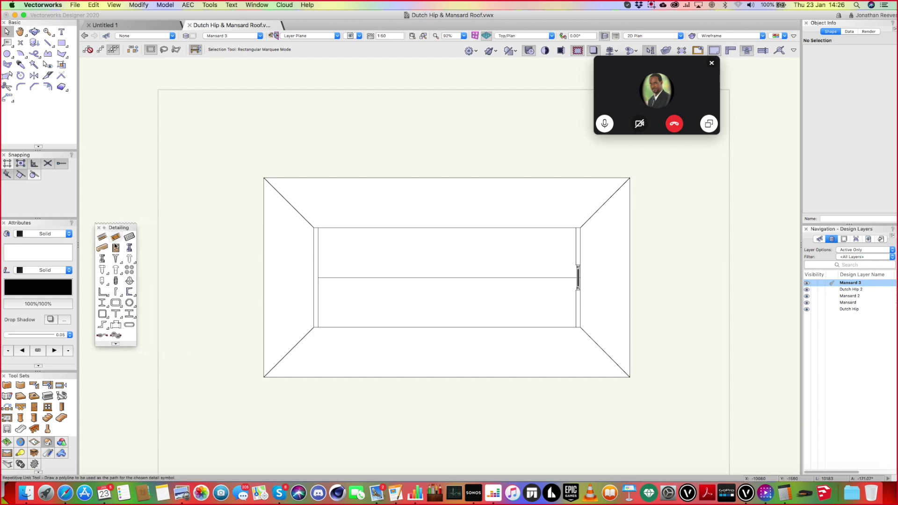
Draw an 1800 mm framing member from the front eave to the left corner of the roof break, with 2D display set to Width with Centerline.
{"action": "left_click", "coordinate": [102, 247]}
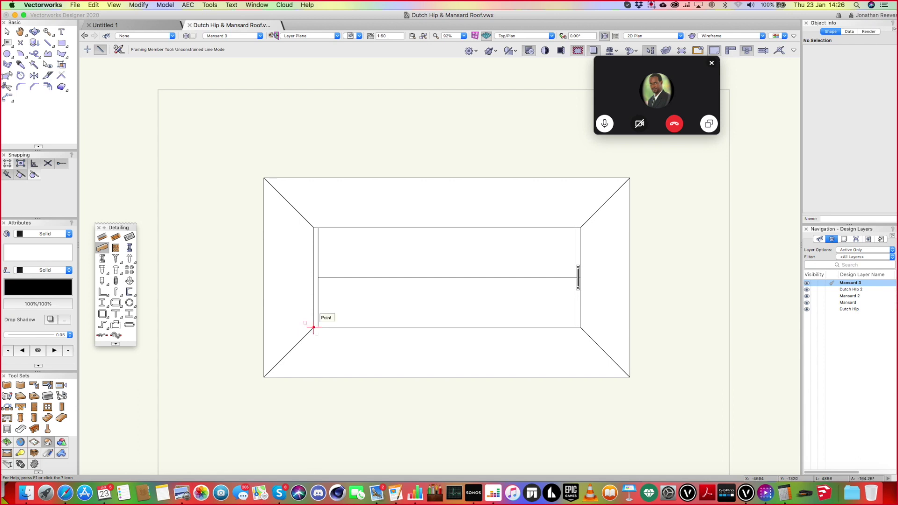
{"action": "left_click", "coordinate": [314, 377]}
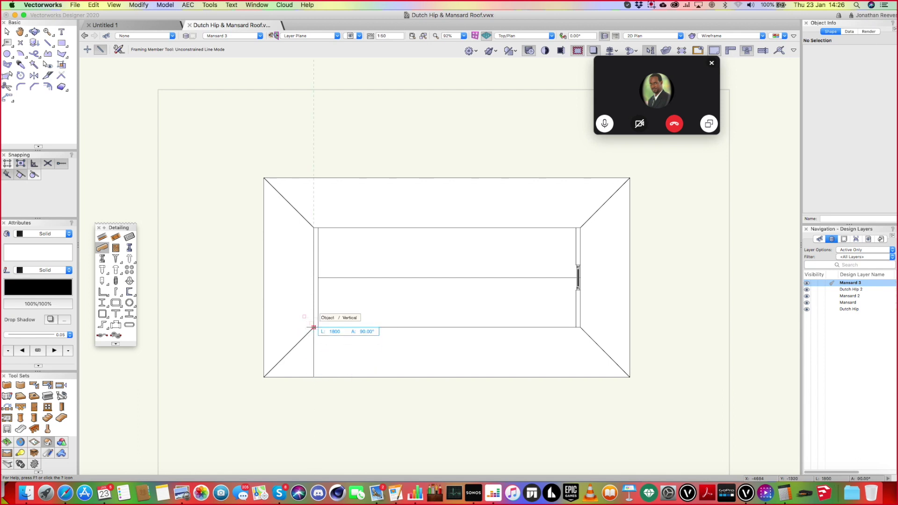
{"action": "left_click", "coordinate": [314, 327]}
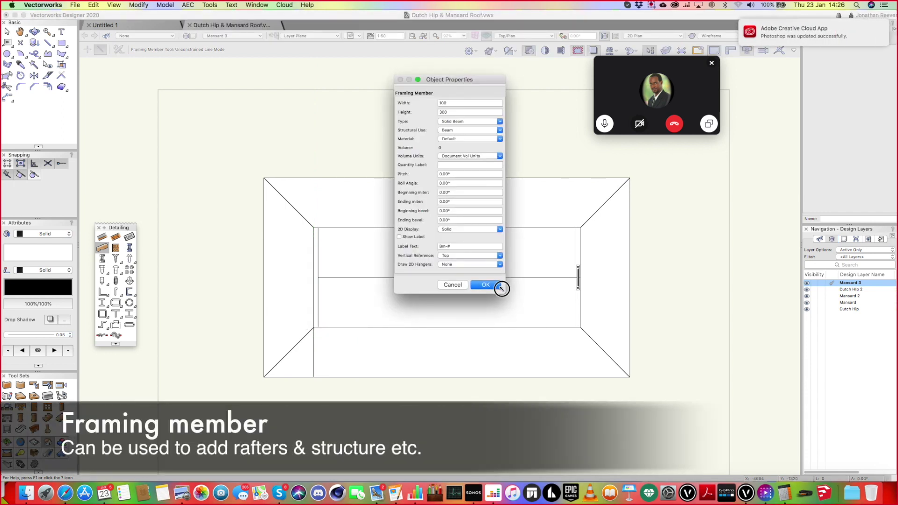
{"action": "left_click_drag", "start_coordinate": [501, 289], "coordinate": [545, 442]}
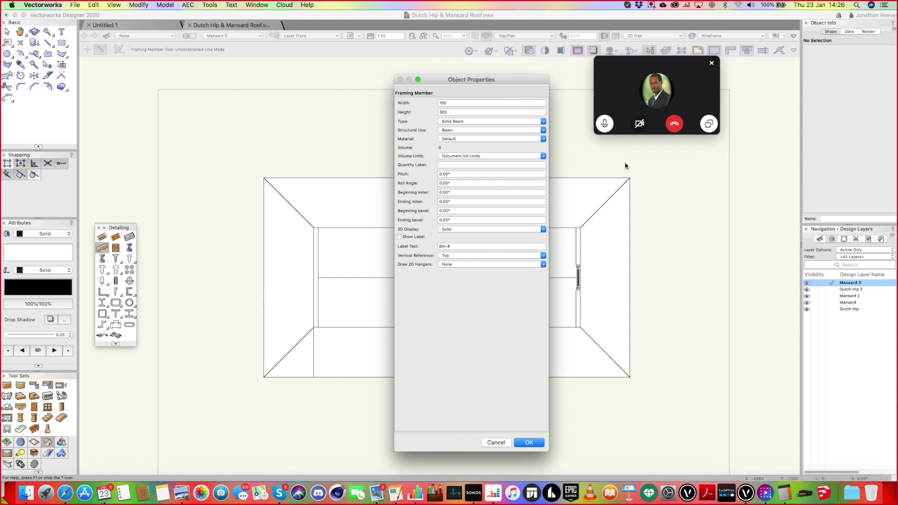
{"action": "left_click", "coordinate": [449, 229]}
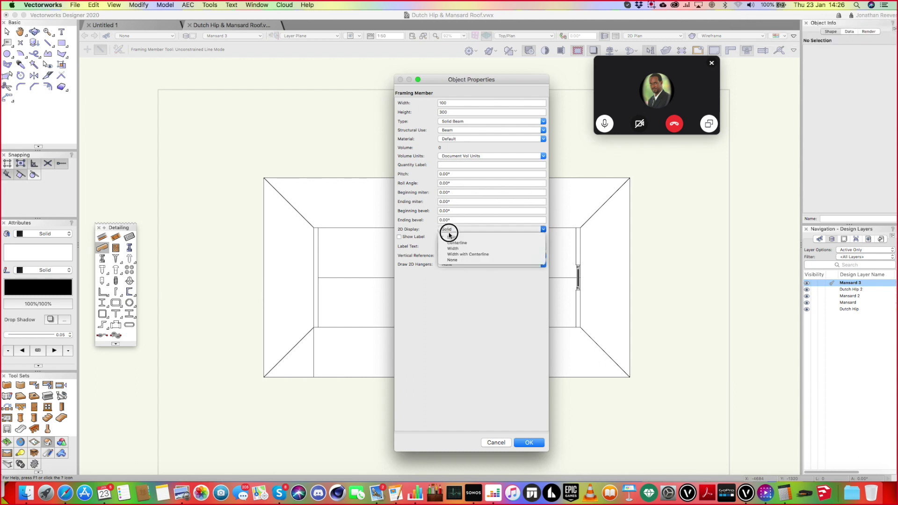
{"action": "left_click", "coordinate": [453, 255]}
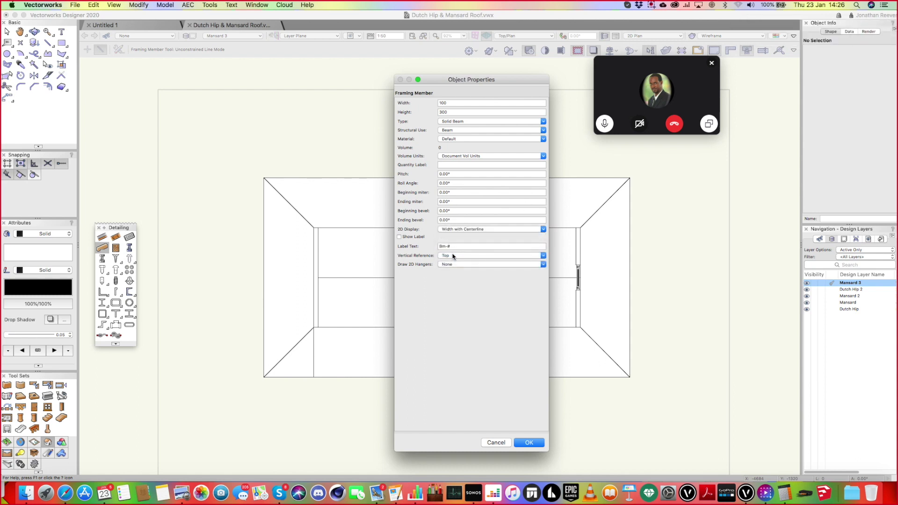
{"action": "left_click", "coordinate": [520, 442]}
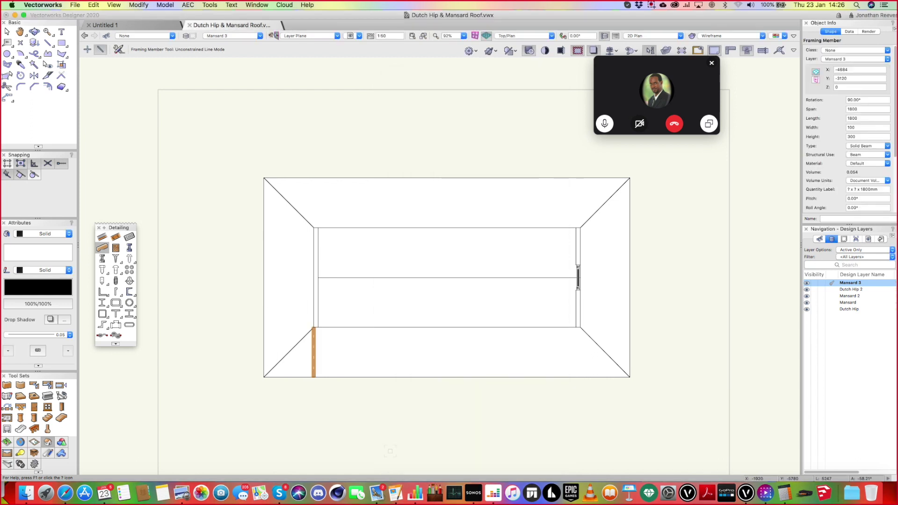
In plan, move the framing member straight out in front of the roof, clear of the eave.
{"action": "key", "text": "3"}
{"action": "middle_click_drag", "start_coordinate": [406, 358], "coordinate": [415, 266], "text": "super"}
{"action": "key", "text": "KP_0"}
{"action": "key", "text": "x"}
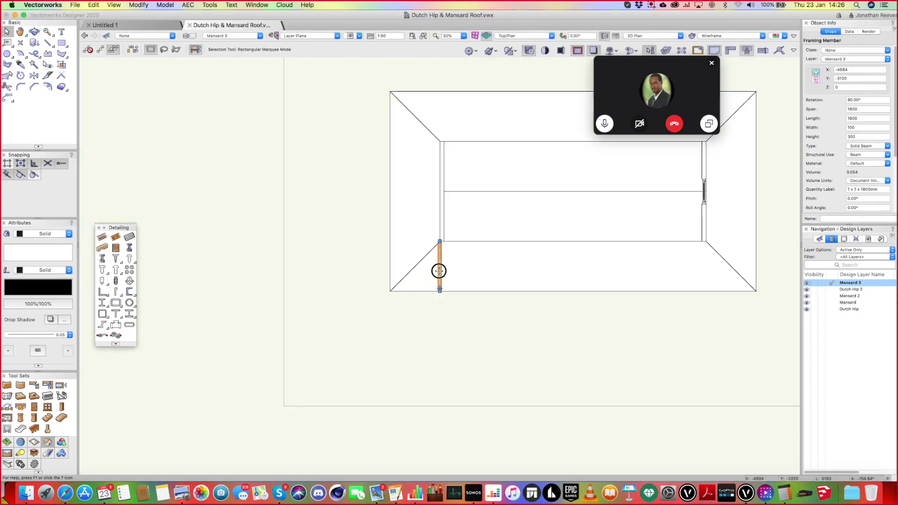
{"action": "left_click_drag", "start_coordinate": [439, 267], "coordinate": [437, 356]}
In right isometric view, change the free-standing framing member's type to Rafter.
{"action": "key", "text": "KP_3"}
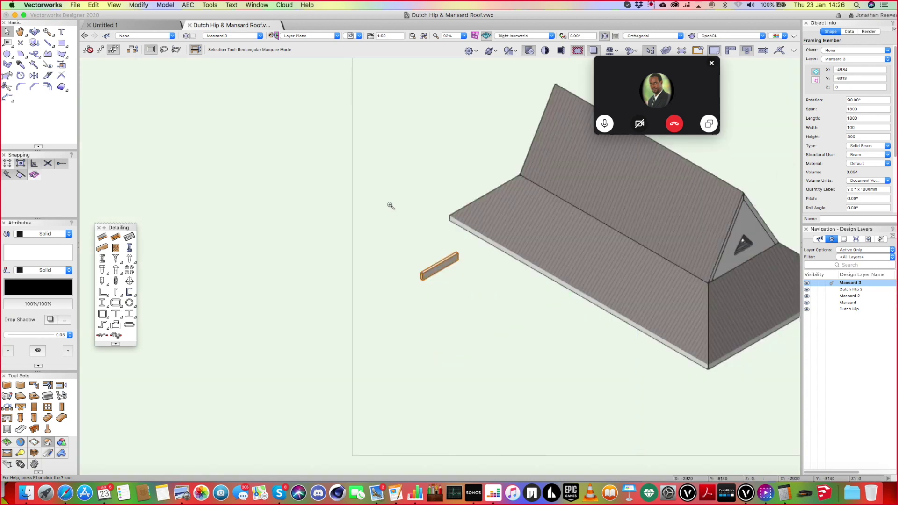
{"action": "key", "text": "c"}
{"action": "left_click_drag", "start_coordinate": [390, 203], "coordinate": [517, 310]}
{"action": "key", "text": "x"}
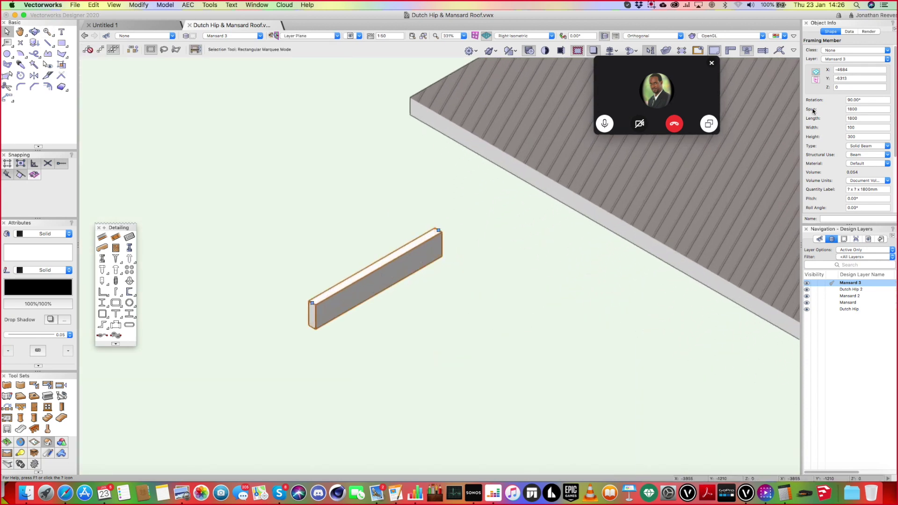
{"action": "left_click", "coordinate": [864, 145]}
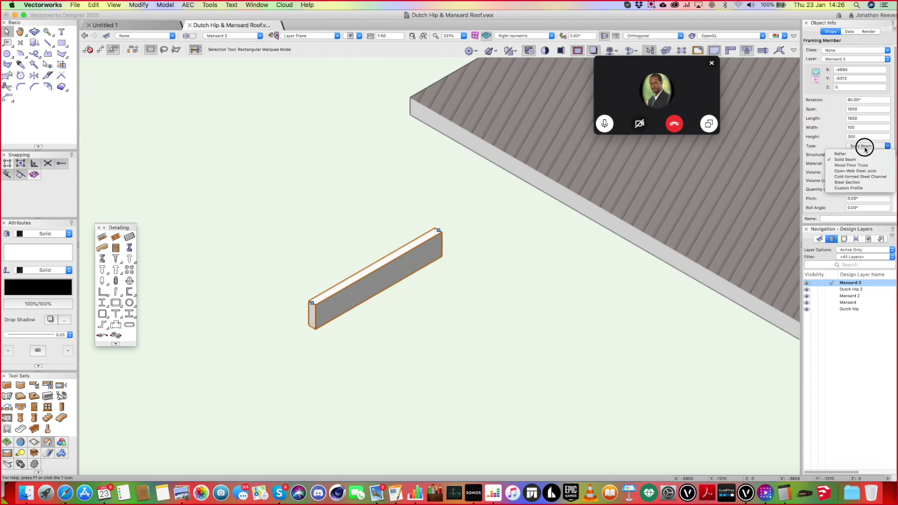
{"action": "left_click", "coordinate": [864, 148]}
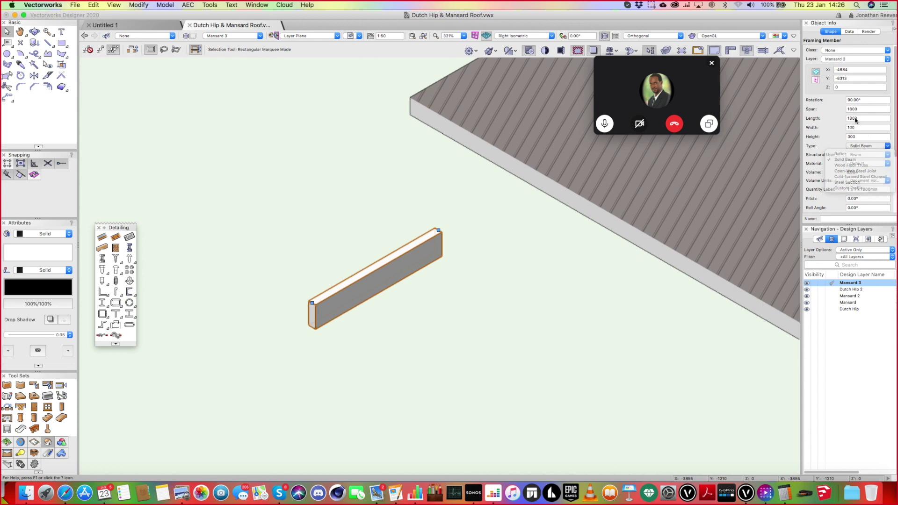
{"action": "left_click", "coordinate": [864, 146]}
{"action": "left_click", "coordinate": [849, 152]}
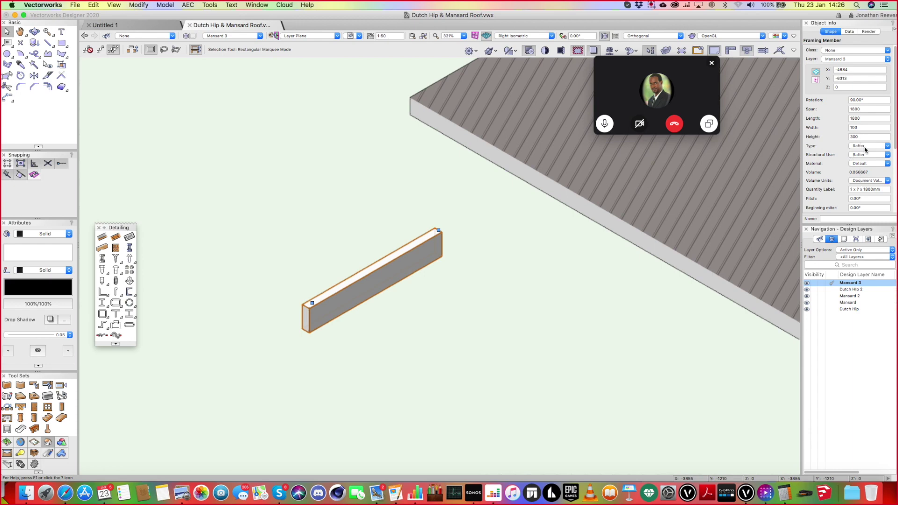
Set the rafter's pitch to 30°.
{"action": "left_click", "coordinate": [867, 197]}
{"action": "type", "text": "30"}
{"action": "key", "text": "Return"}
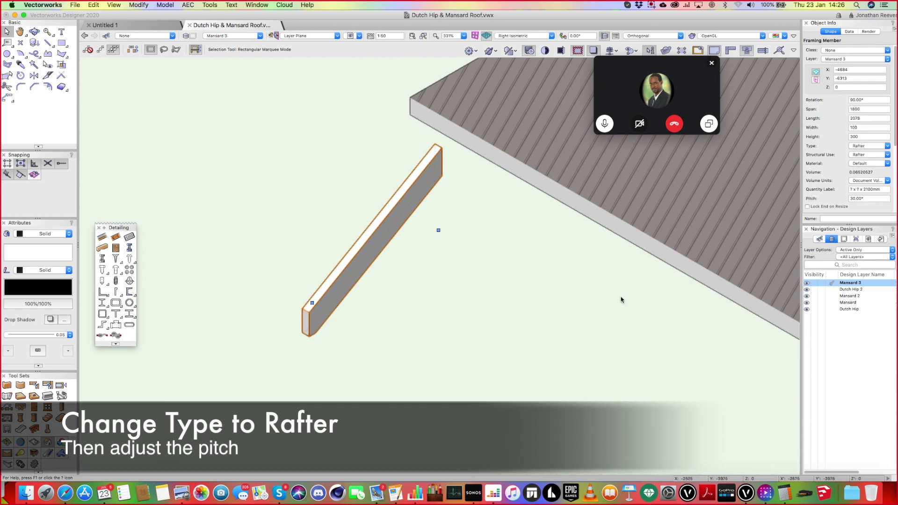
Check the lower front roof face's angle and set the rafter's pitch to match at 45°.
{"action": "scroll", "coordinate": [621, 299], "scroll_direction": "down", "scroll_amount": 2}
{"action": "scroll", "coordinate": [621, 299], "scroll_direction": "down", "scroll_amount": 2}
{"action": "left_click", "coordinate": [641, 256]}
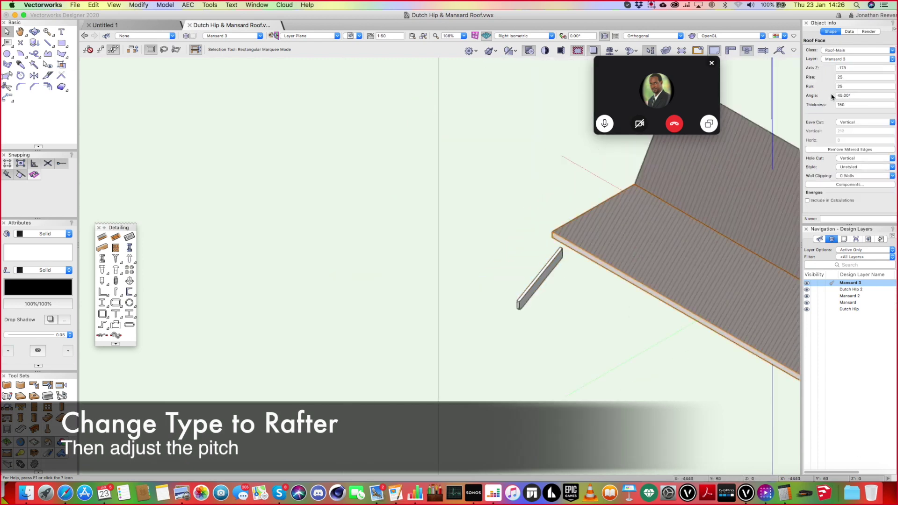
{"action": "left_click", "coordinate": [546, 268]}
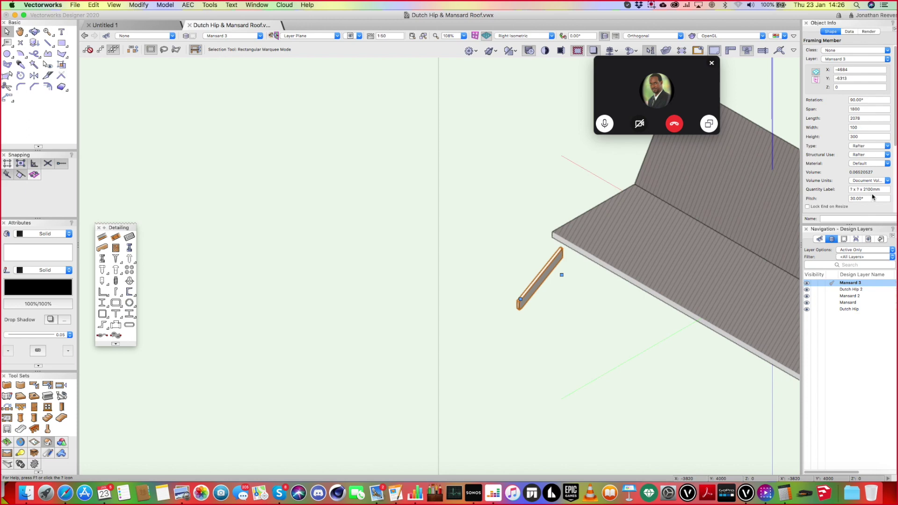
{"action": "left_click_drag", "start_coordinate": [821, 198], "coordinate": [809, 198]}
{"action": "type", "text": "45"}
{"action": "key", "text": "Return"}
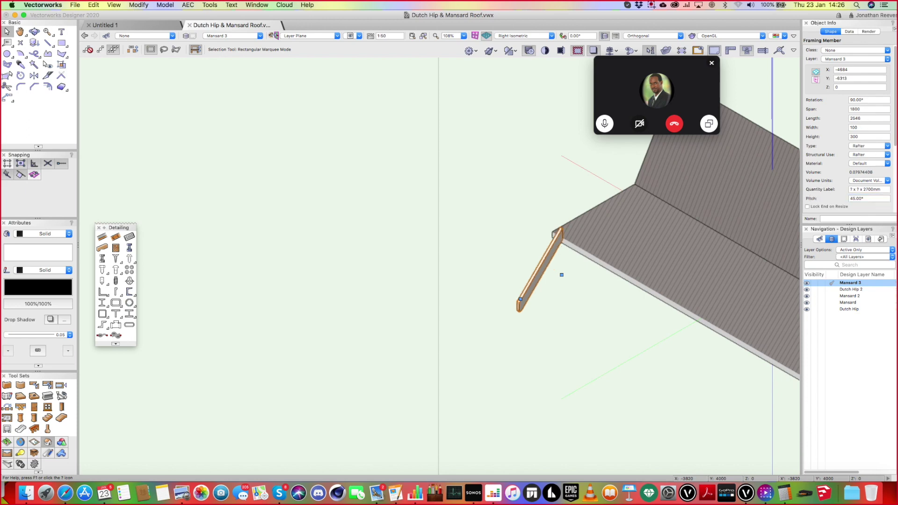
Inspect the rafter's cut ends, and in plan move it back onto the roof so its insertion point snaps to the front eave line.
{"action": "scroll", "coordinate": [537, 303], "scroll_direction": "up", "scroll_amount": 3}
{"action": "scroll", "coordinate": [499, 345], "scroll_direction": "up", "scroll_amount": 6}
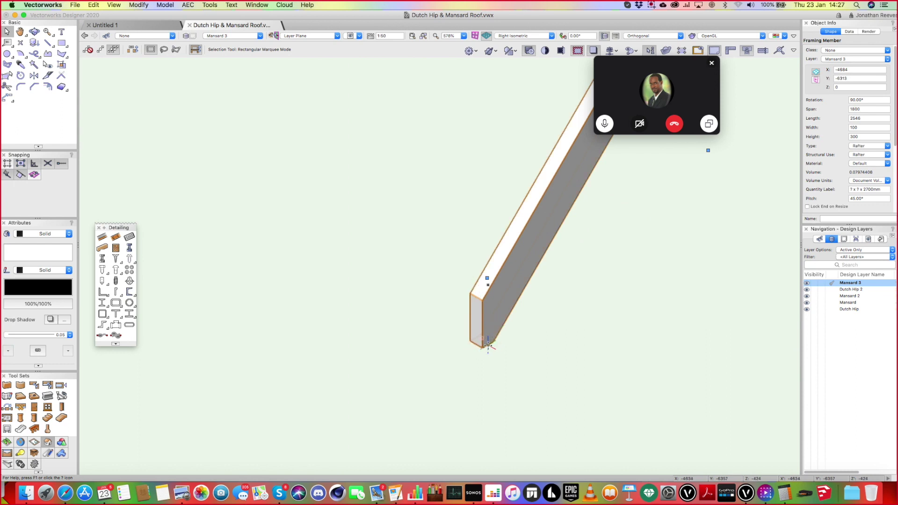
{"action": "middle_click_drag", "start_coordinate": [561, 304], "coordinate": [321, 362]}
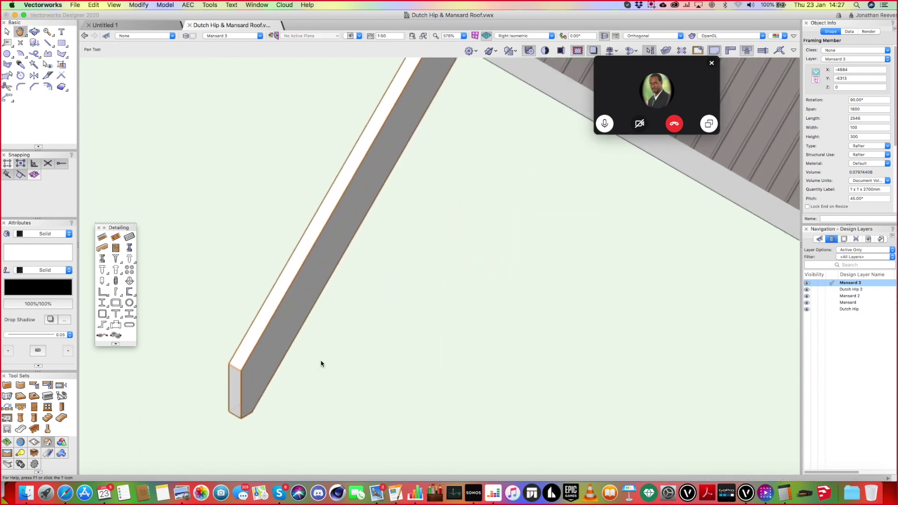
{"action": "middle_click_drag", "start_coordinate": [455, 118], "coordinate": [415, 289]}
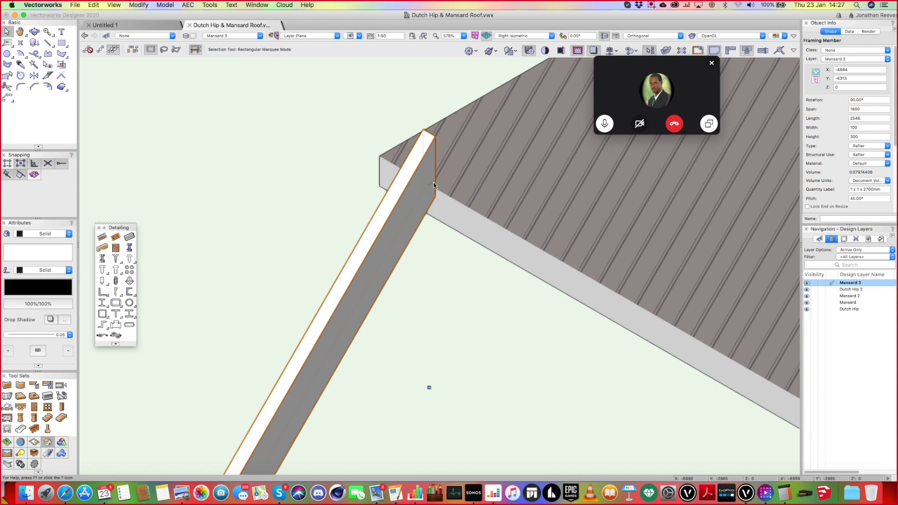
{"action": "scroll", "coordinate": [430, 178], "scroll_direction": "down", "scroll_amount": 6}
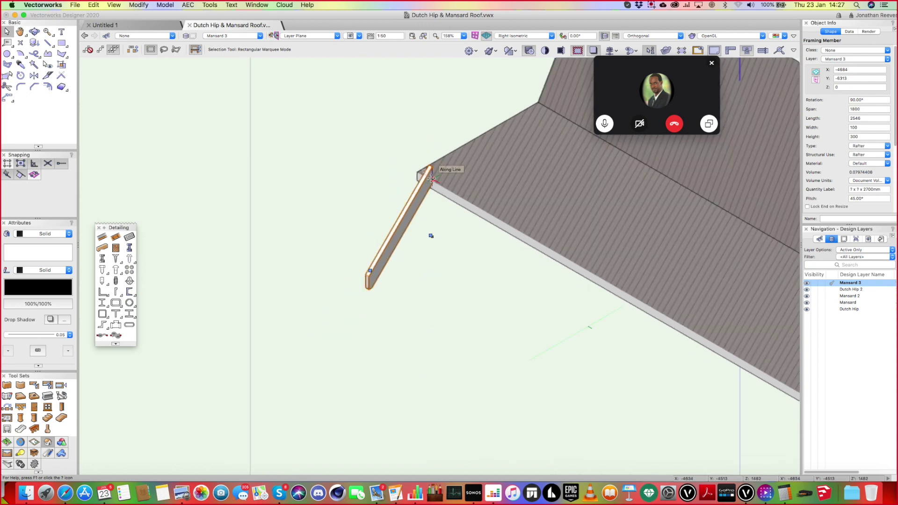
{"action": "key", "text": "super+5"}
{"action": "left_click", "coordinate": [467, 213]}
{"action": "left_click", "coordinate": [441, 308]}
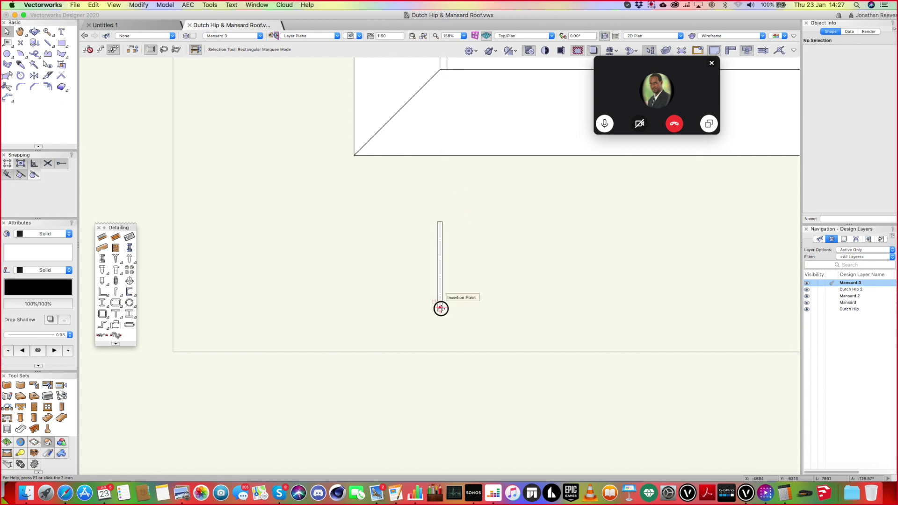
{"action": "left_click_drag", "start_coordinate": [440, 309], "coordinate": [440, 154]}
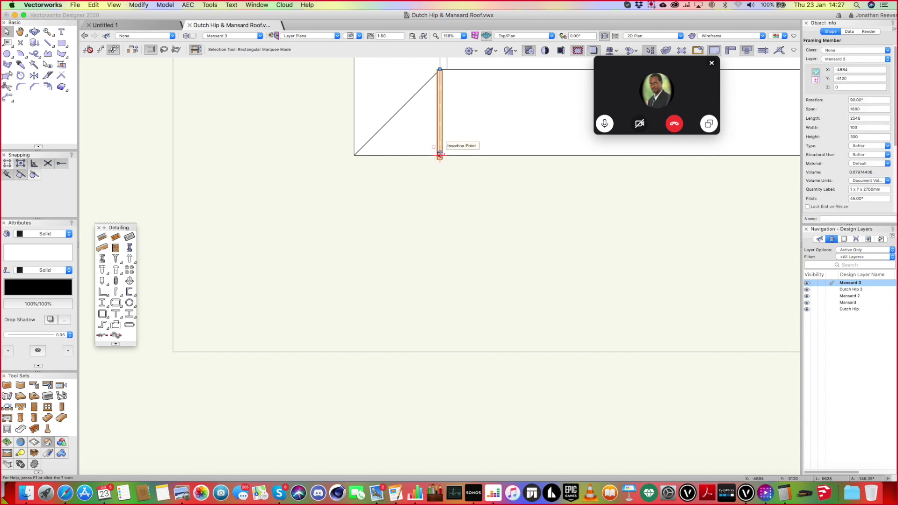
Check the rafter's eave end from the side, and in plan place a duplicate of it 400 mm horizontally to the right.
{"action": "key", "text": "KP_6"}
{"action": "scroll", "coordinate": [404, 305], "scroll_direction": "up", "scroll_amount": 5}
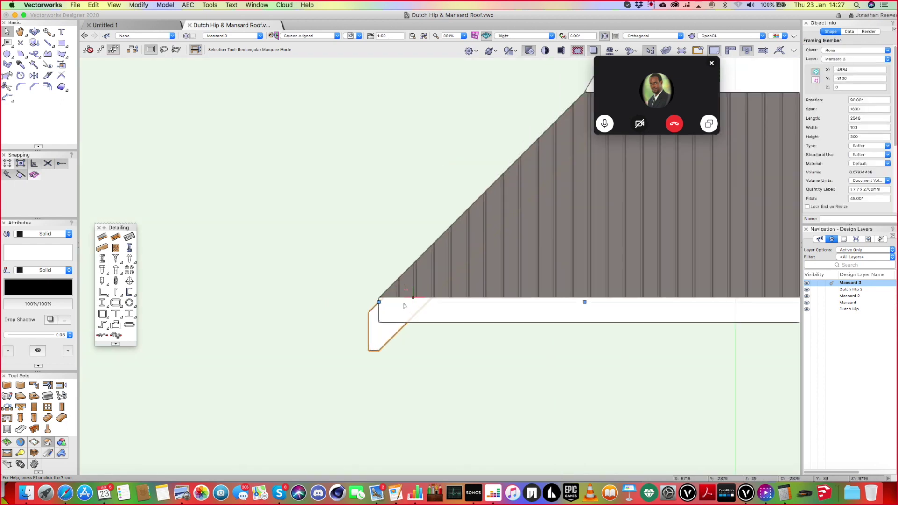
{"action": "key", "text": "F5"}
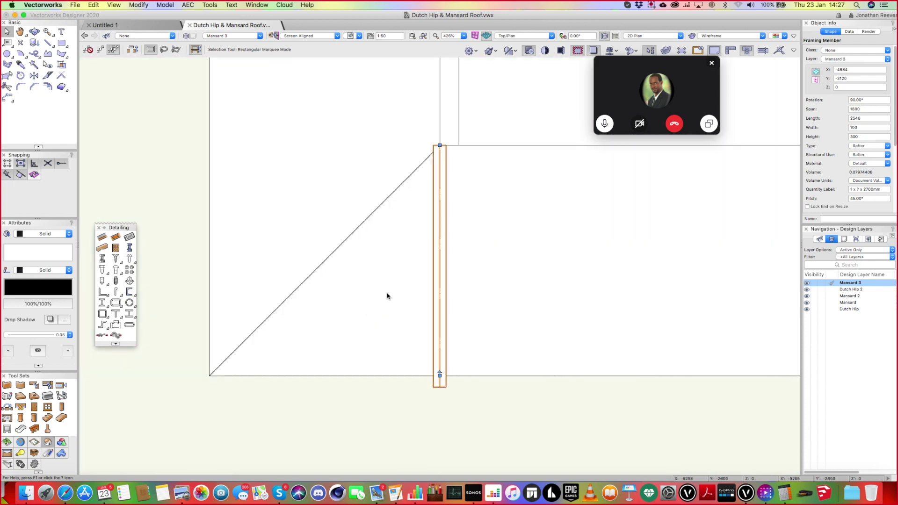
{"action": "left_click_drag", "start_coordinate": [441, 232], "coordinate": [478, 231]}
{"action": "type", "text": "400"}
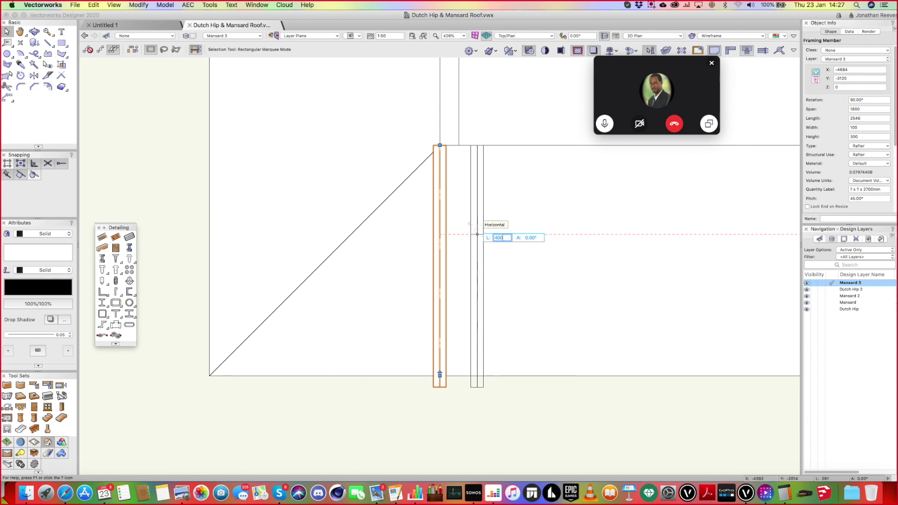
{"action": "key", "text": "Tab"}
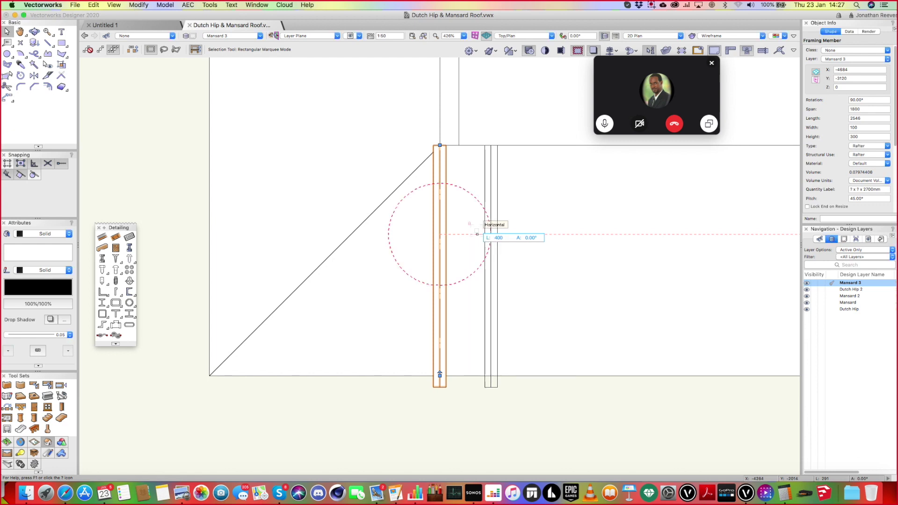
{"action": "left_click_drag", "start_coordinate": [477, 234], "coordinate": [479, 233], "text": "alt"}
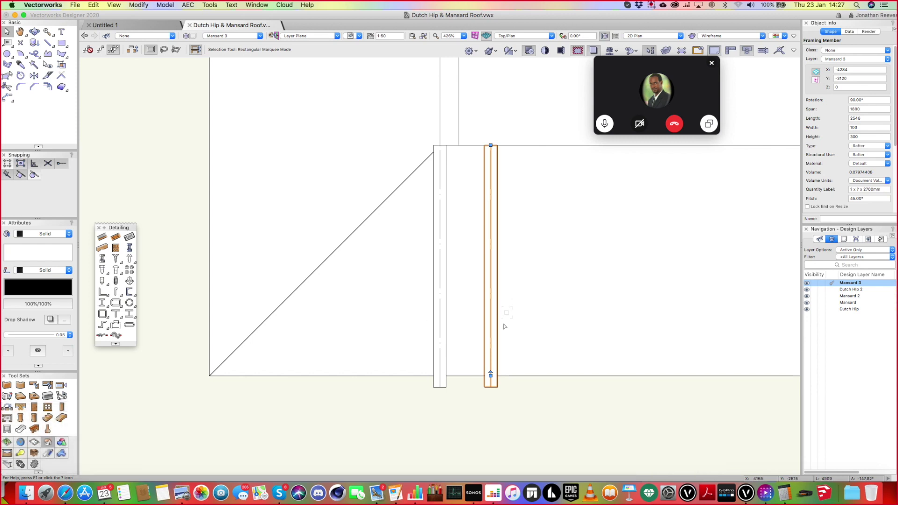
Repeat the rafter duplication at 400 mm spacing along the front eave until the row reaches the right hip corner.
{"action": "key", "text": "super+d"}
{"action": "scroll", "coordinate": [410, 381], "scroll_direction": "down", "scroll_amount": 5}
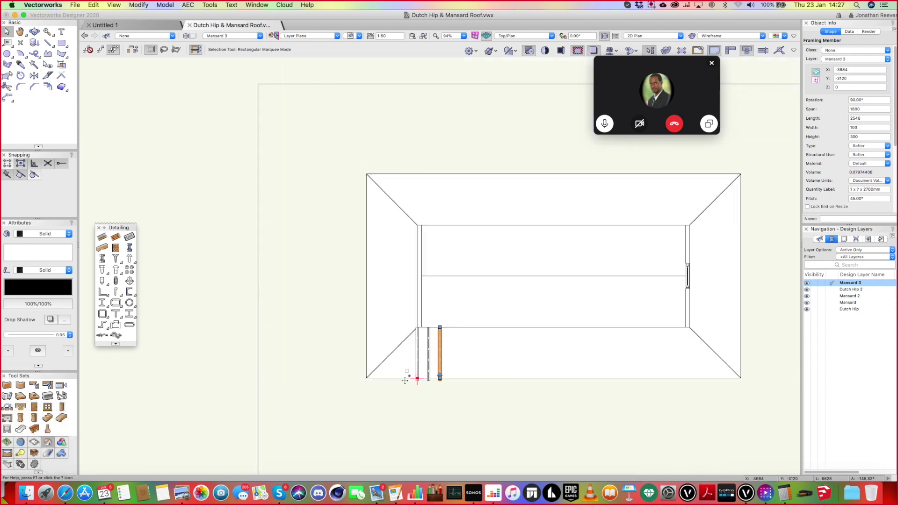
{"action": "key", "text": "super+d"}
{"action": "left_click", "coordinate": [488, 178]}
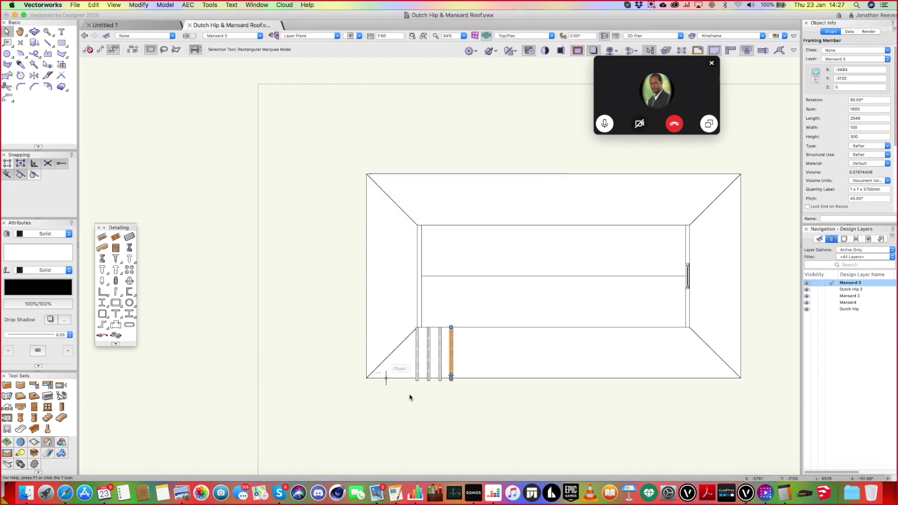
{"action": "key", "text": "super+d"}
{"action": "key", "text": "super+d"}
{"action": "key", "text": "super+d"}
{"action": "key", "text": "super+d"}
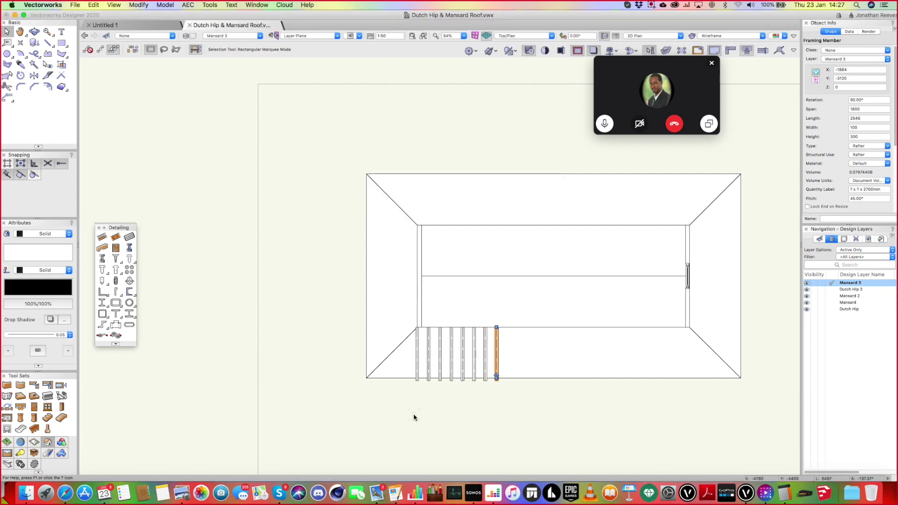
{"action": "key", "text": "super+d"}
{"action": "key", "text": "super+d"}
{"action": "key", "text": "super+d"}
{"action": "key", "text": "super+d"}
{"action": "key", "text": "super+d"}
{"action": "key", "text": "super+d"}
{"action": "key", "text": "super+d"}
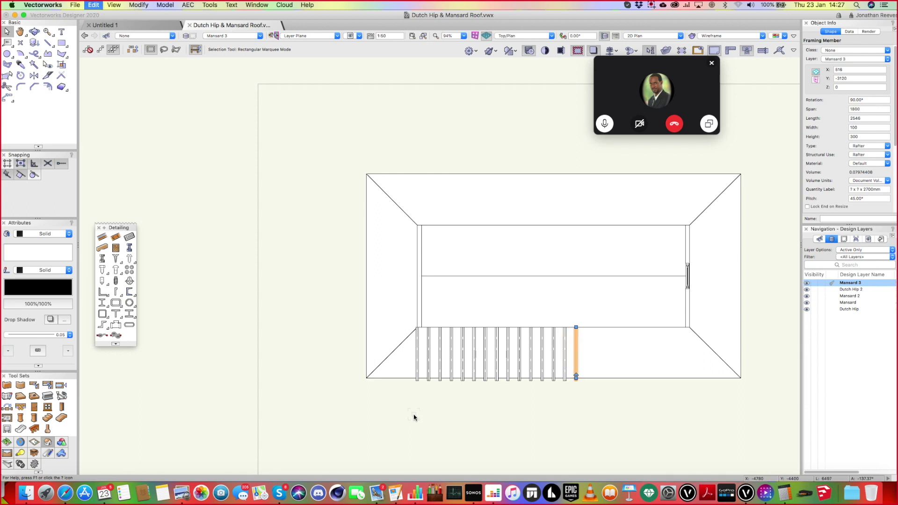
{"action": "key", "text": "super+d"}
{"action": "key", "text": "super+d"}
{"action": "key", "text": "super+d"}
{"action": "key", "text": "super+d"}
{"action": "key", "text": "super+d"}
{"action": "key", "text": "super+d"}
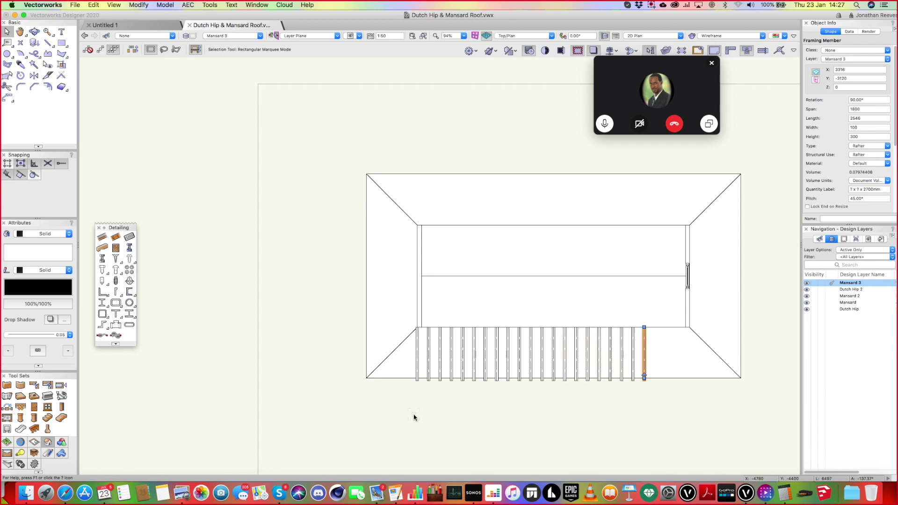
{"action": "key", "text": "super+d"}
{"action": "key", "text": "super+d"}
{"action": "key", "text": "super+d"}
{"action": "key", "text": "super+d"}
{"action": "left_click", "coordinate": [423, 374]}
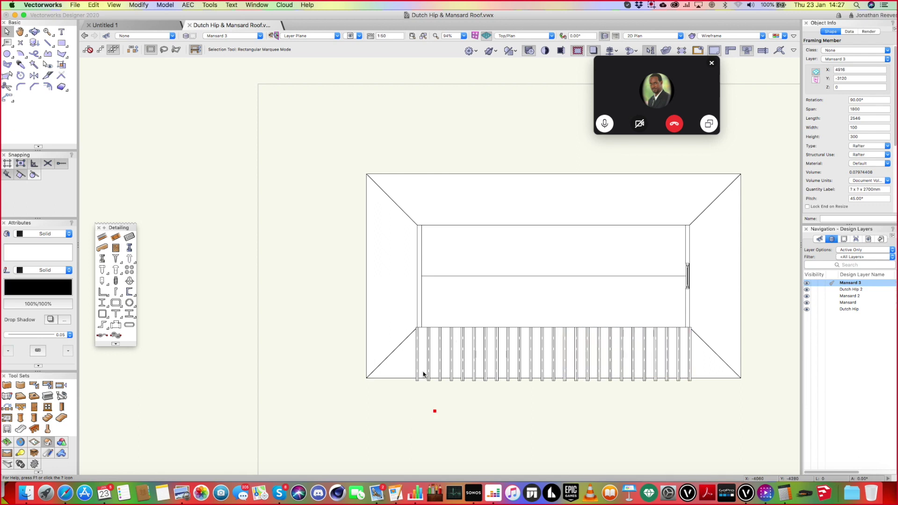
Check the rafter row from an isometric view, and in plan select all the rafters and set their width to 50.
{"action": "key", "text": "3"}
{"action": "key", "text": "super+shift+g"}
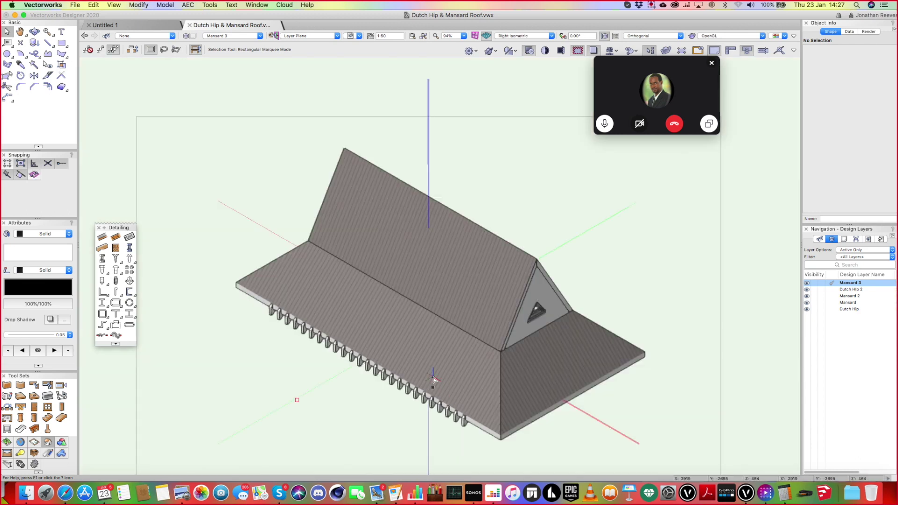
{"action": "left_click_drag", "start_coordinate": [273, 270], "coordinate": [435, 444]}
{"action": "key", "text": "0"}
{"action": "left_click_drag", "start_coordinate": [301, 406], "coordinate": [598, 317]}
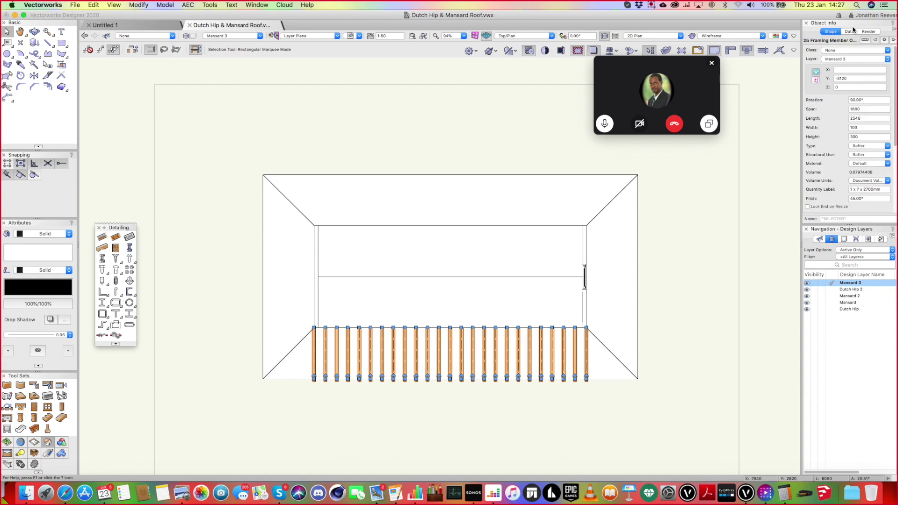
{"action": "double_click", "coordinate": [845, 127]}
{"action": "key", "text": "Return"}
Delete all rafters except the leftmost one, and make a linear array of it with 20 duplicates at an X offset of 600.
{"action": "left_click_drag", "start_coordinate": [608, 407], "coordinate": [318, 317]}
{"action": "key", "text": "Delete"}
{"action": "left_click", "coordinate": [313, 346]}
{"action": "right_click", "coordinate": [315, 345]}
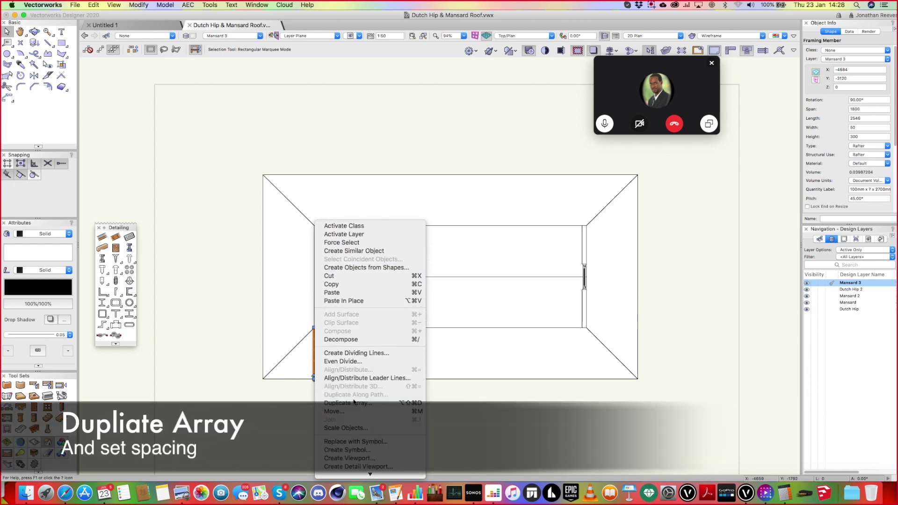
{"action": "left_click", "coordinate": [353, 401]}
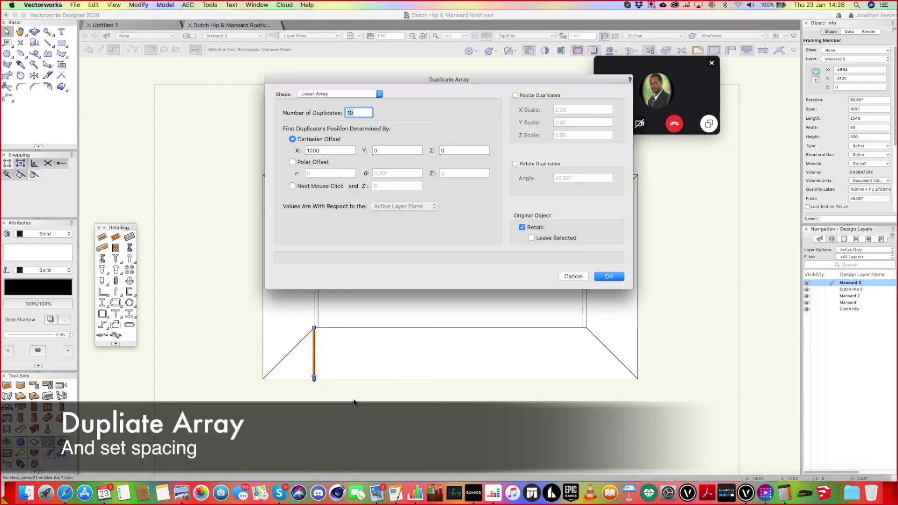
{"action": "type", "text": "20"}
{"action": "key", "text": "Tab"}
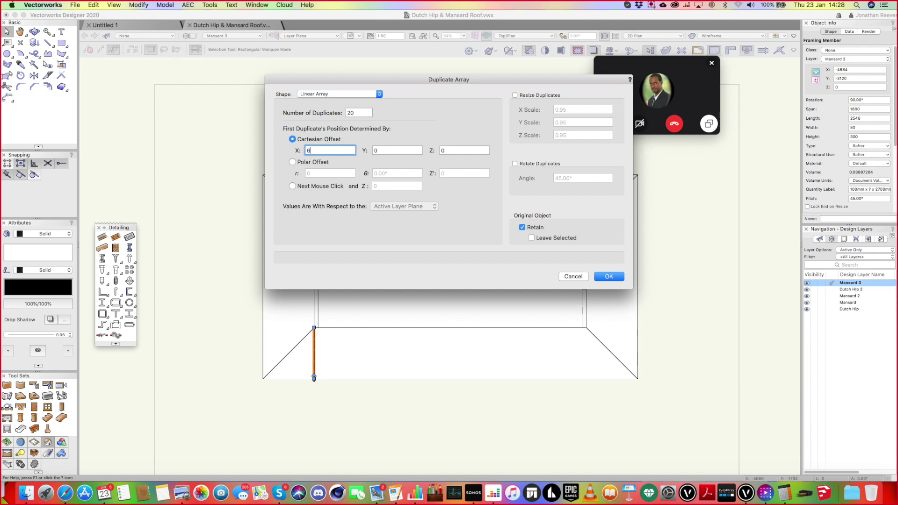
{"action": "type", "text": "600"}
{"action": "key", "text": "Return"}
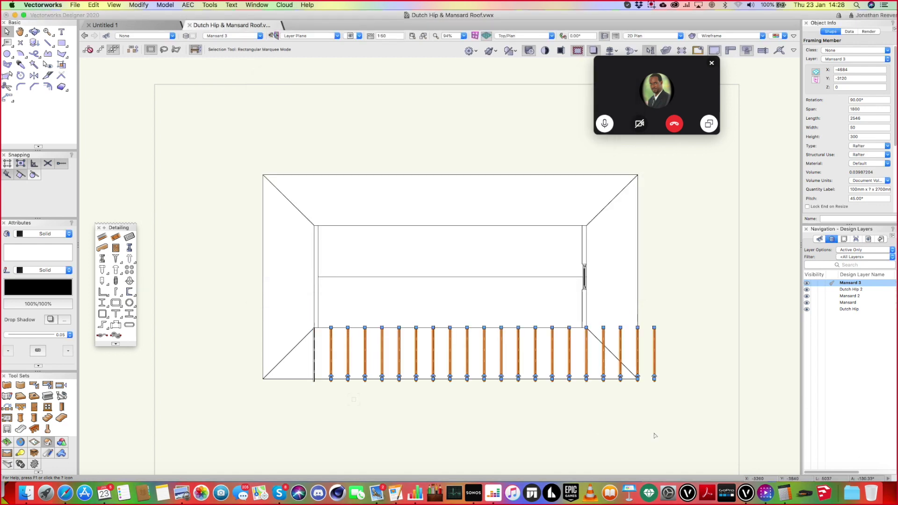
Delete the surplus rafters beyond the right hip corner and check the remaining row's eave ends in 3D.
{"action": "left_click_drag", "start_coordinate": [691, 421], "coordinate": [597, 316]}
{"action": "key", "text": "Delete"}
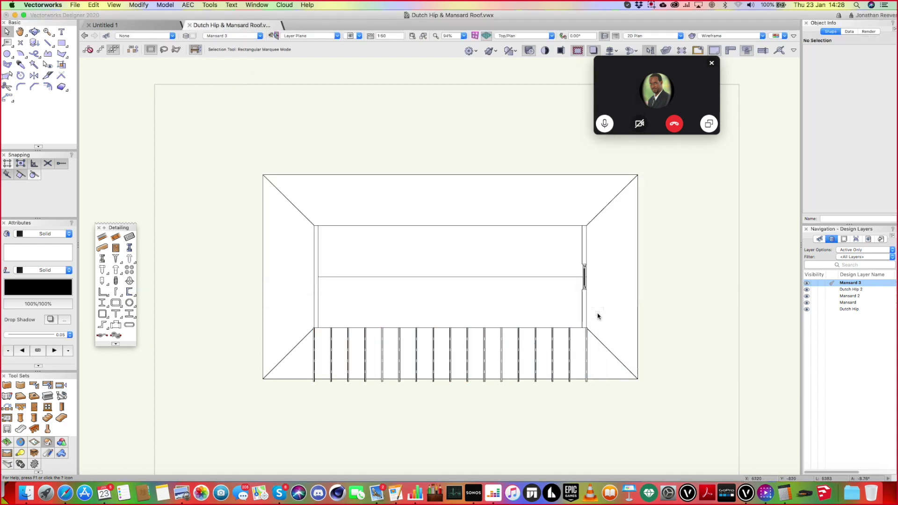
{"action": "key", "text": "3"}
{"action": "key", "text": "shift+c"}
{"action": "left_click_drag", "start_coordinate": [442, 429], "coordinate": [425, 385]}
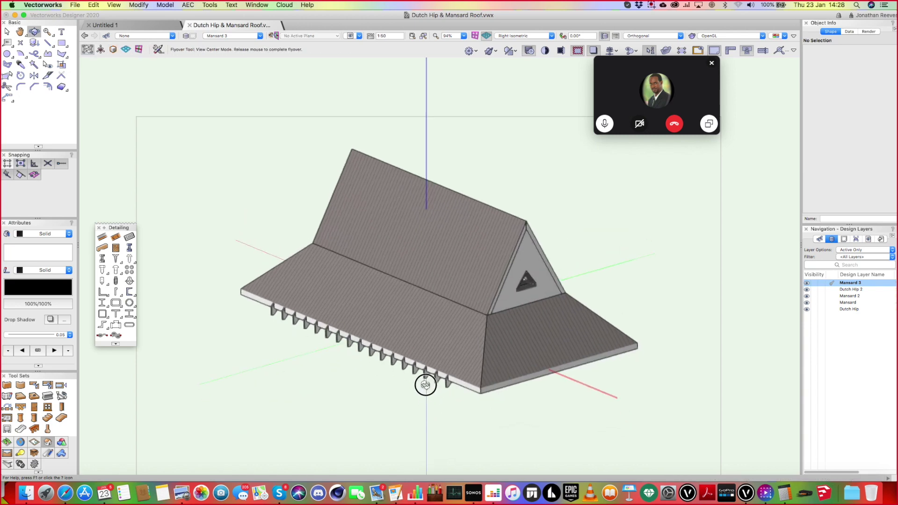
{"action": "middle_click_drag", "start_coordinate": [425, 384], "coordinate": [421, 366], "text": "shift"}
{"action": "scroll", "coordinate": [453, 374], "scroll_direction": "up", "scroll_amount": 8}
Select the end rafter at the right hip corner and place a copy of it in plan about 400 mm to the right.
{"action": "left_click", "coordinate": [434, 351]}
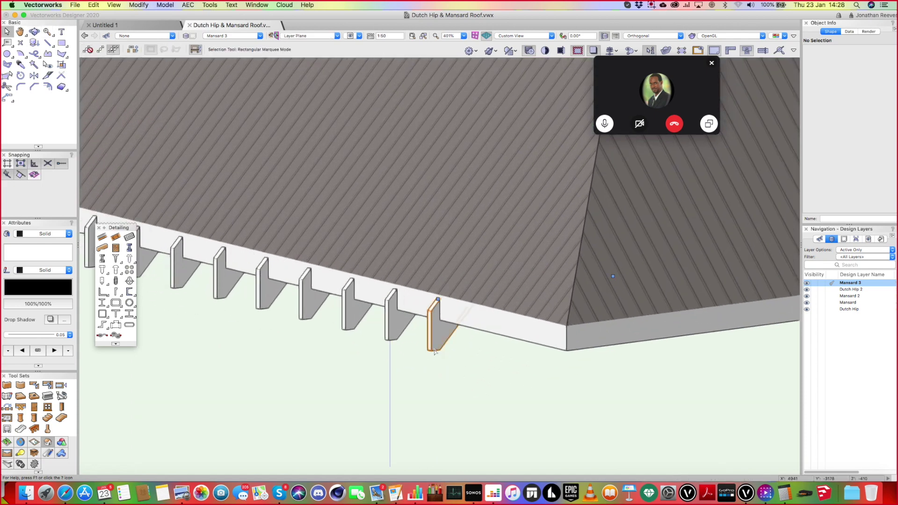
{"action": "left_click", "coordinate": [434, 351]}
{"action": "scroll", "coordinate": [434, 350], "scroll_direction": "down", "scroll_amount": 6}
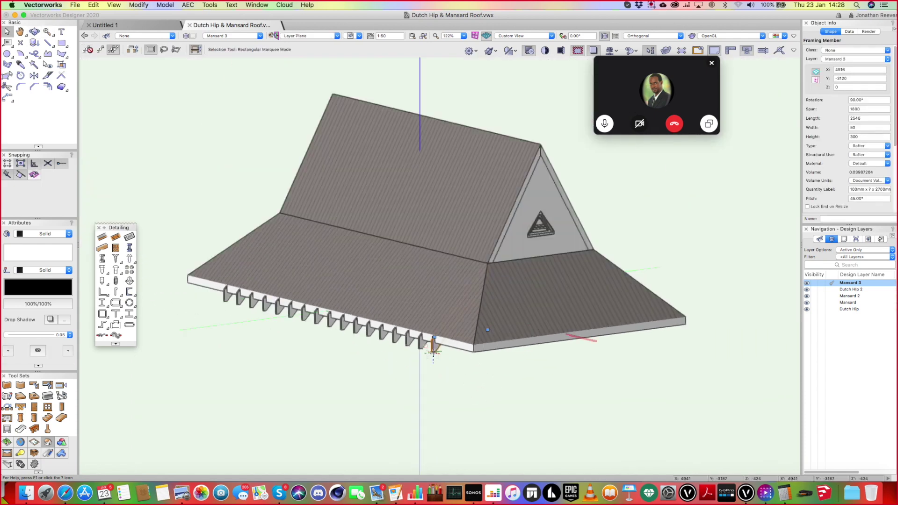
{"action": "key", "text": "super+5"}
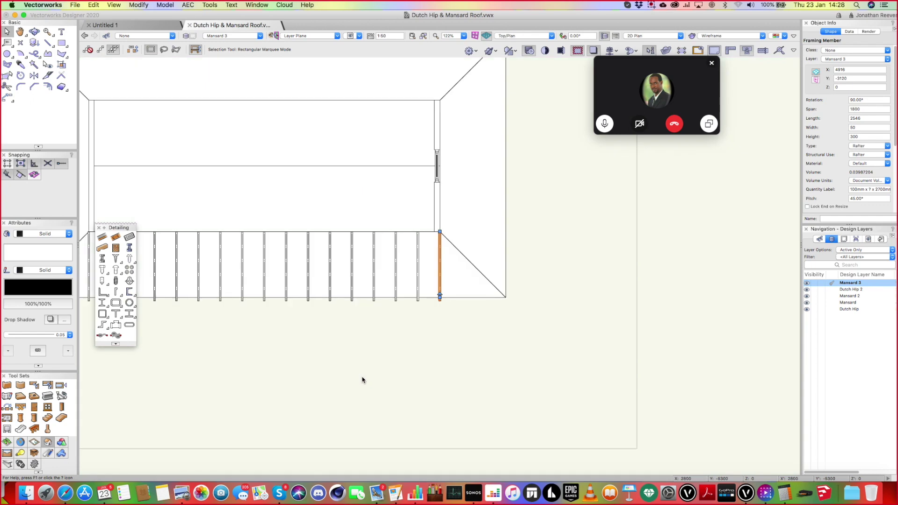
{"action": "left_click_drag", "start_coordinate": [439, 266], "coordinate": [454, 266], "text": "alt"}
{"action": "scroll", "coordinate": [454, 234], "scroll_direction": "up", "scroll_amount": 6}
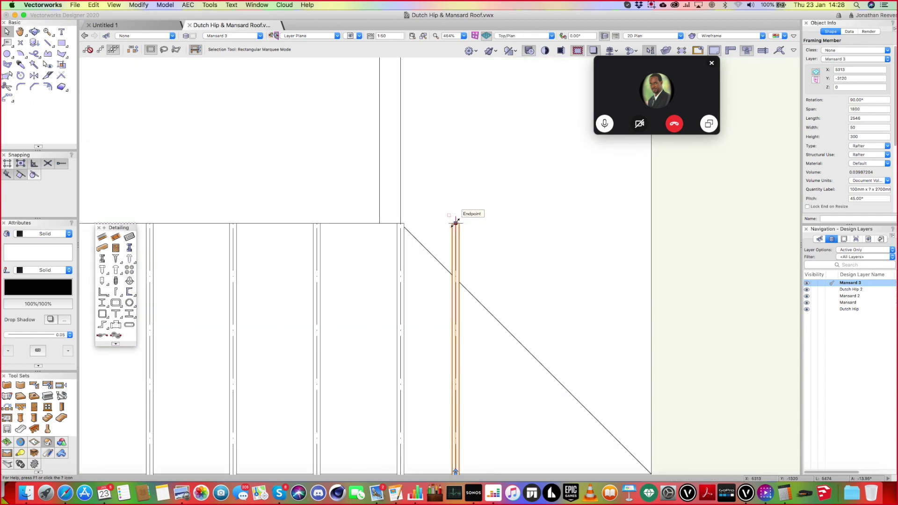
Snap the copied rafter's ends to the upper and eave corners of the front right hip and set its pitch to 35°.
{"action": "left_click_drag", "start_coordinate": [456, 223], "coordinate": [401, 224]}
{"action": "scroll", "coordinate": [456, 412], "scroll_direction": "down", "scroll_amount": 4}
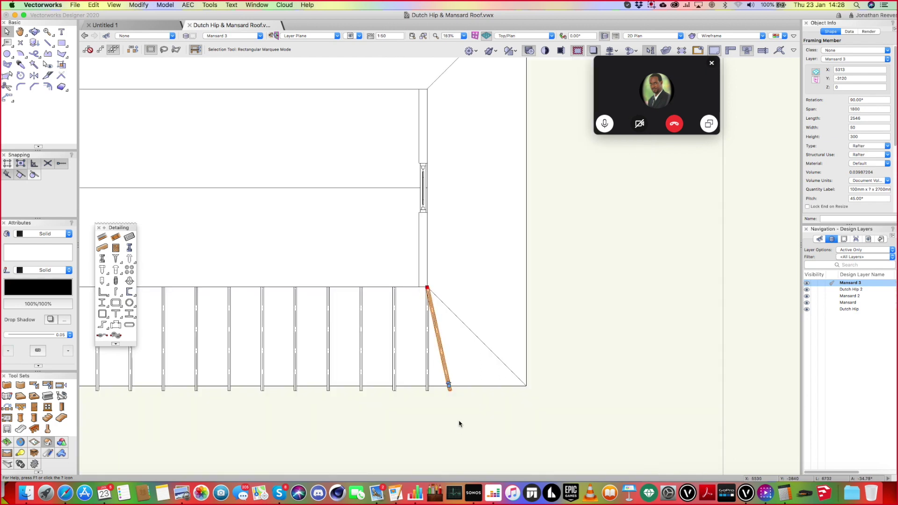
{"action": "left_click_drag", "start_coordinate": [448, 386], "coordinate": [525, 385]}
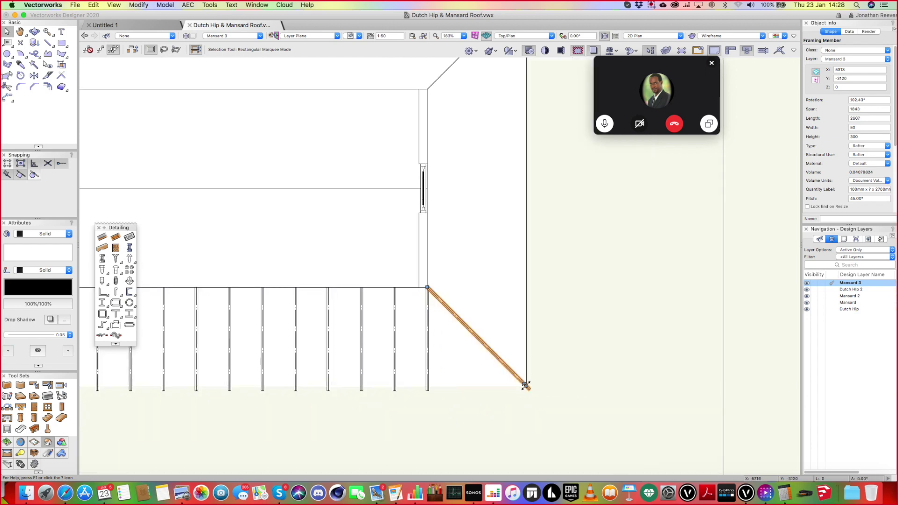
{"action": "key", "text": "KP_2"}
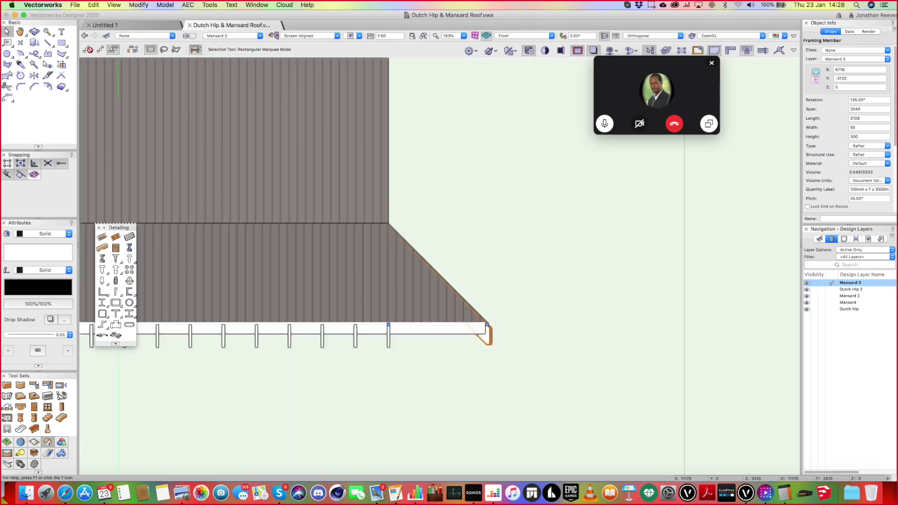
In plan, select all front rafters with the hip rafter and mirror a duplicate of them about the ridge line.
{"action": "key", "text": "KP_0"}
{"action": "scroll", "coordinate": [423, 280], "scroll_direction": "down", "scroll_amount": 6}
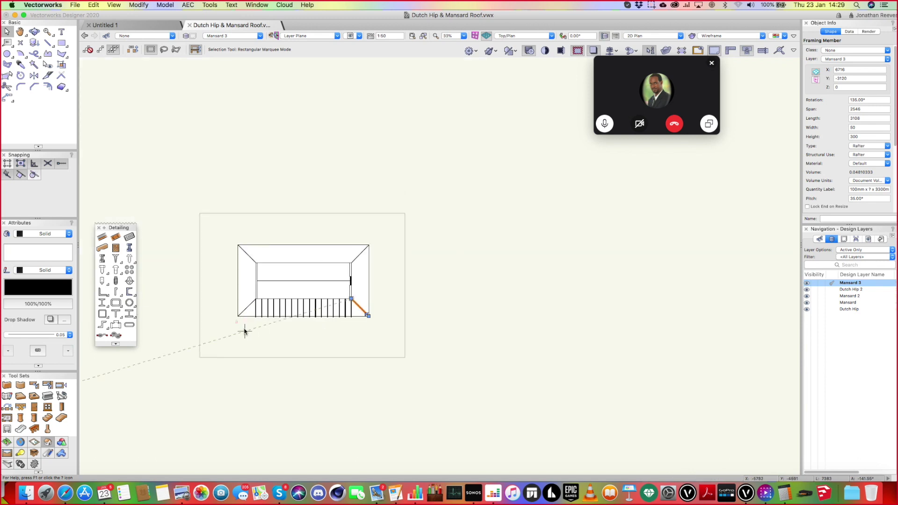
{"action": "left_click_drag", "start_coordinate": [244, 331], "coordinate": [399, 282]}
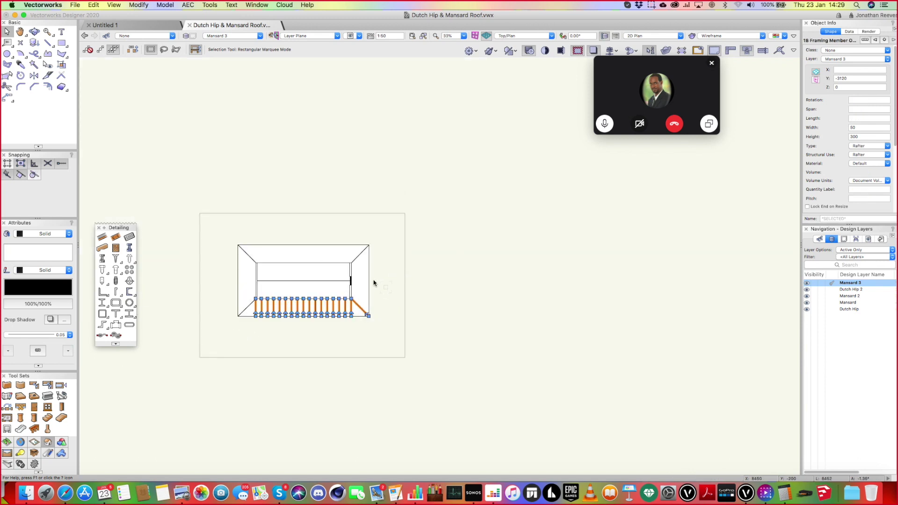
{"action": "key", "text": "equal"}
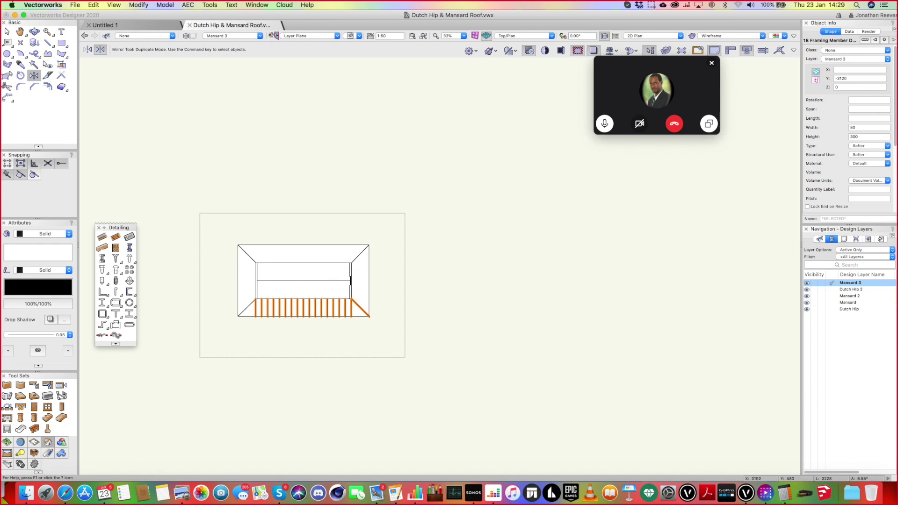
{"action": "left_click", "coordinate": [351, 281]}
{"action": "left_click", "coordinate": [415, 281]}
{"action": "key", "text": "x"}
{"action": "key", "text": "x"}
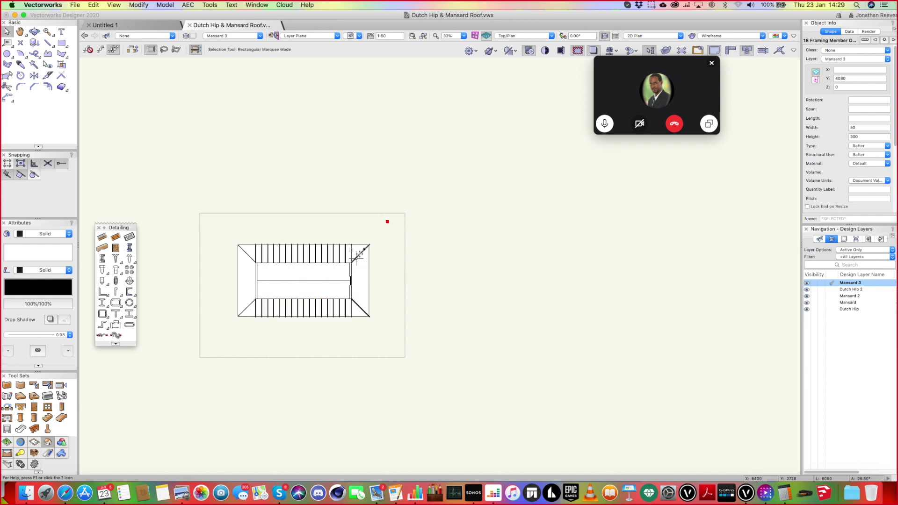
Select the two right hip rafters and mirror duplicates of them about the roof's vertical centreline onto the left hips.
{"action": "left_click", "coordinate": [360, 307], "text": "shift"}
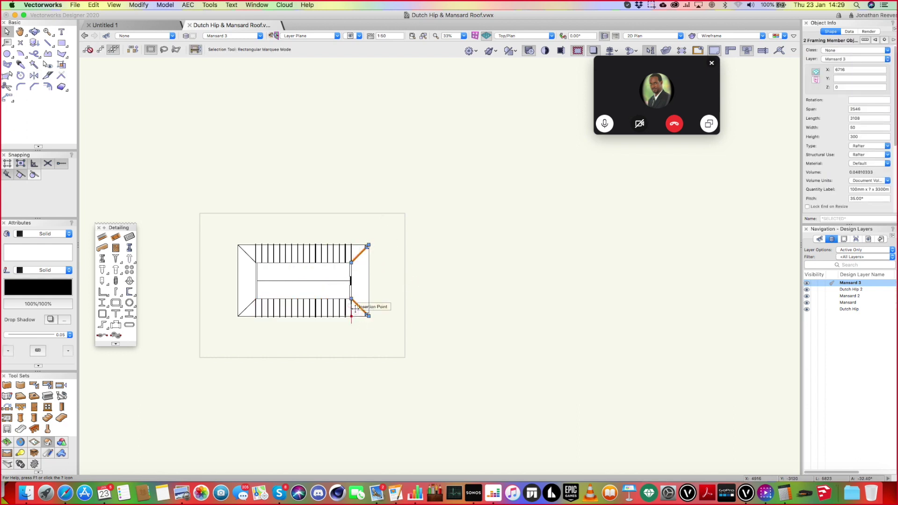
{"action": "key", "text": "7"}
{"action": "left_click", "coordinate": [303, 280]}
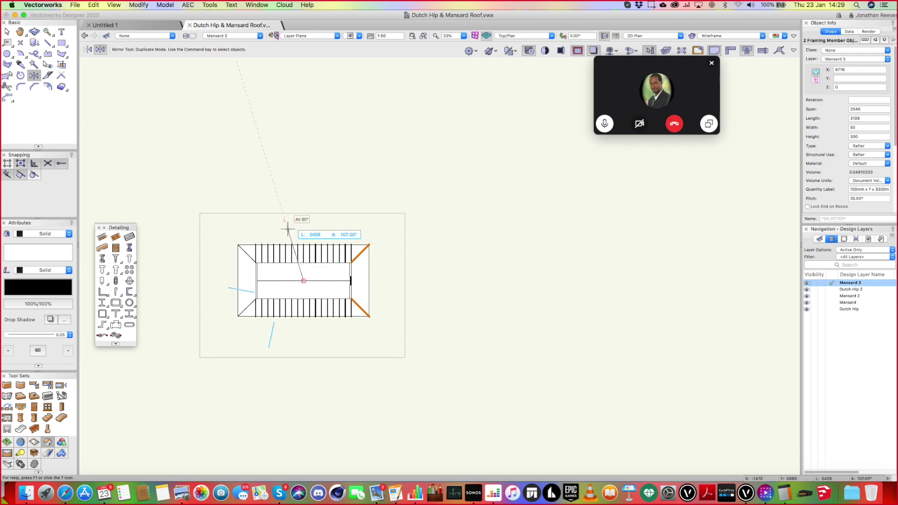
{"action": "left_click", "coordinate": [304, 224]}
{"action": "key", "text": "x"}
{"action": "key", "text": "x"}
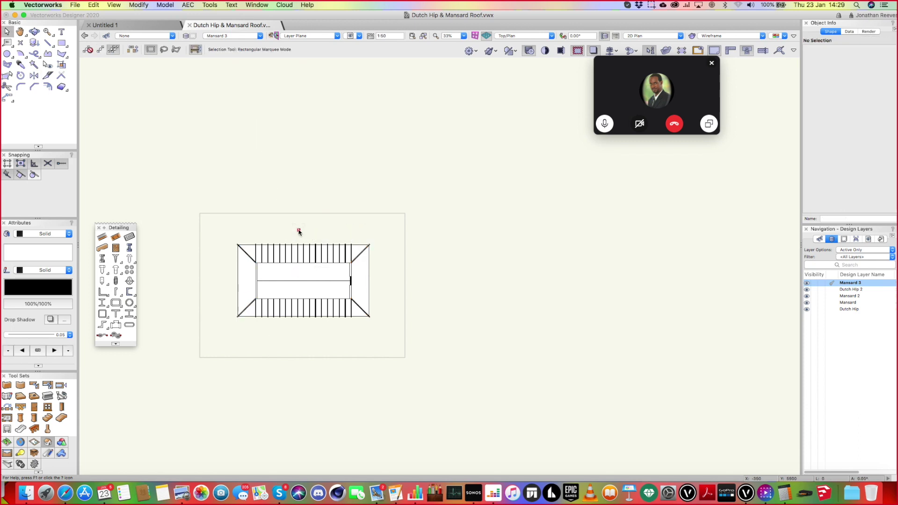
Inspect the complete set of common and hip rafters from the underside of the roof in 3D.
{"action": "key", "text": "1"}
{"action": "key", "text": "shift+c"}
{"action": "left_click_drag", "start_coordinate": [458, 335], "coordinate": [372, 204]}
{"action": "scroll", "coordinate": [501, 340], "scroll_direction": "down", "scroll_amount": 1}
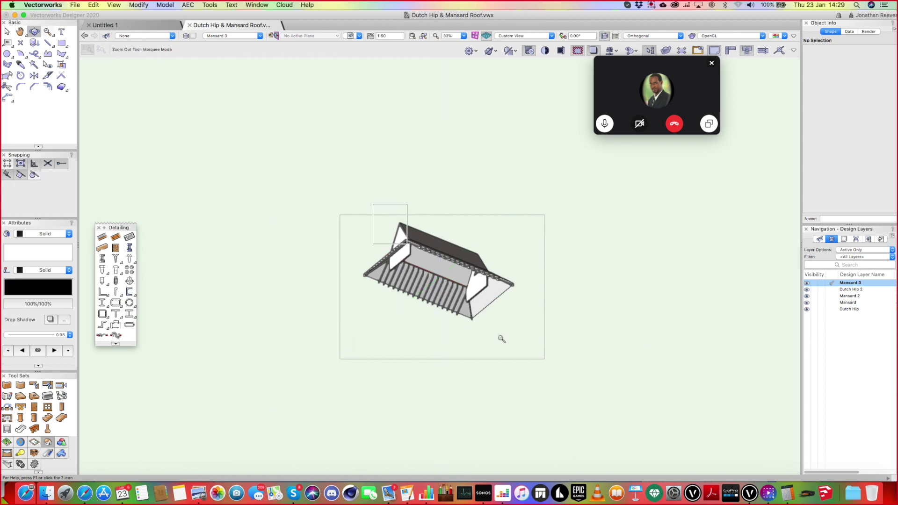
{"action": "left_click_drag", "start_coordinate": [373, 203], "coordinate": [502, 338]}
{"action": "left_click_drag", "start_coordinate": [430, 266], "coordinate": [461, 304]}
{"action": "key", "text": "x"}
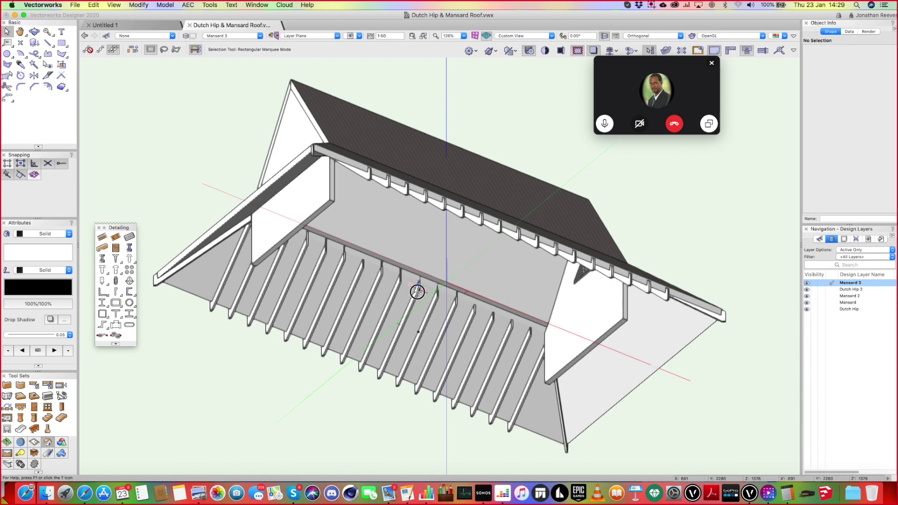
Try a width of 75 on one rafter in the middle of the rear row and undo the change.
{"action": "left_click", "coordinate": [419, 294]}
{"action": "scroll", "coordinate": [418, 294], "scroll_direction": "up", "scroll_amount": 5}
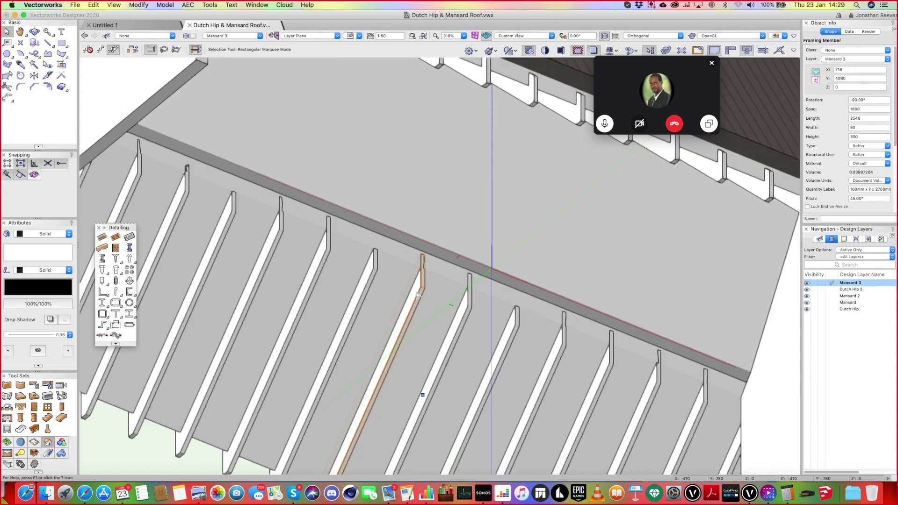
{"action": "left_click", "coordinate": [845, 124]}
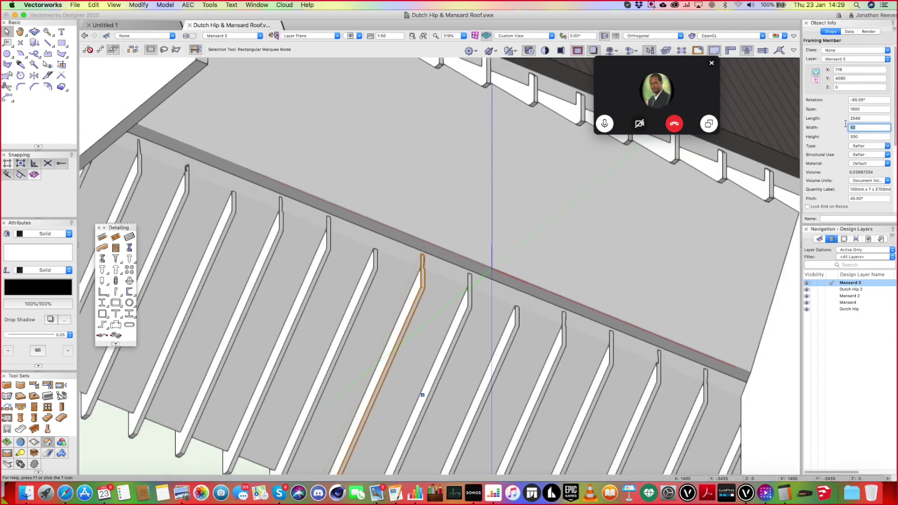
{"action": "type", "text": "75"}
{"action": "key", "text": "Return"}
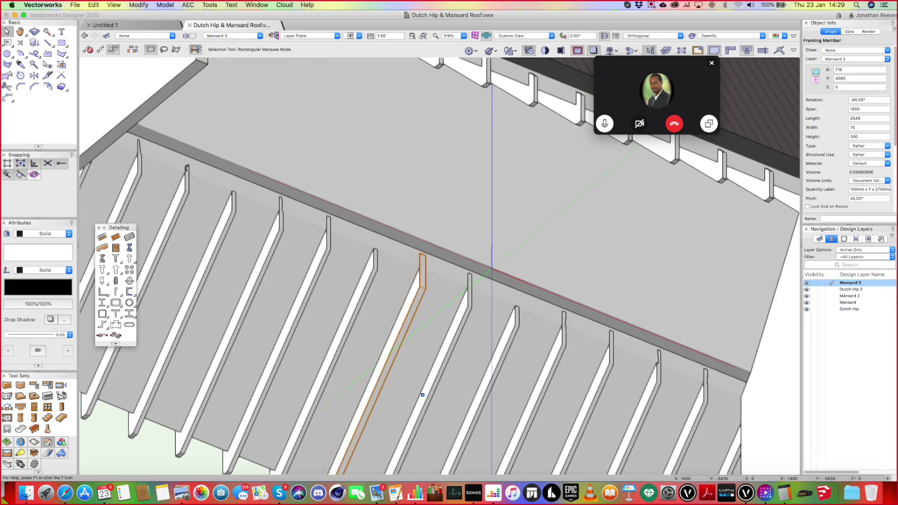
{"action": "key", "text": "super+z"}
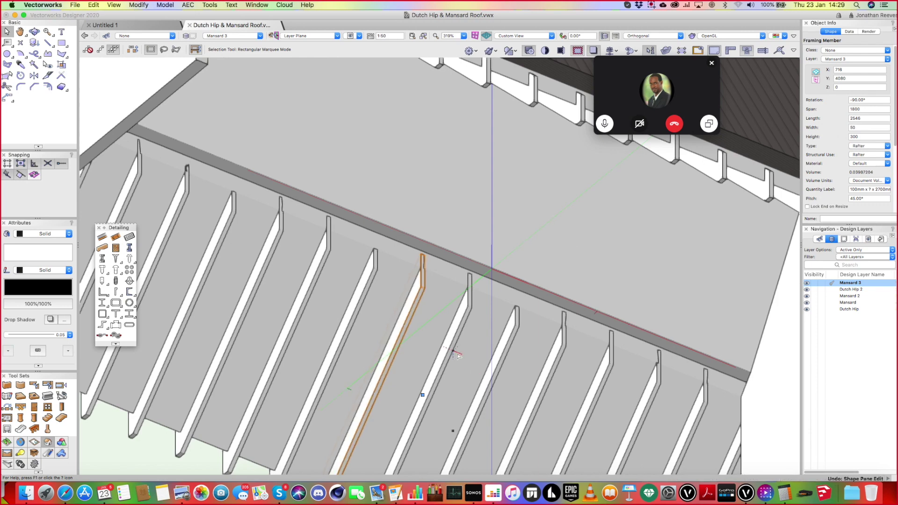
Start the Framing Member tool in unconstrained line mode and show the roof in plan.
{"action": "scroll", "coordinate": [449, 354], "scroll_direction": "down", "scroll_amount": 5}
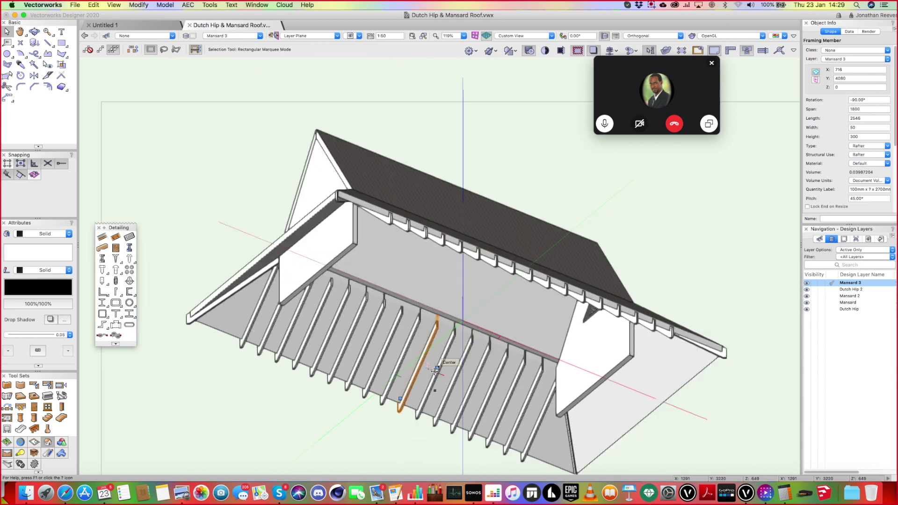
{"action": "scroll", "coordinate": [435, 369], "scroll_direction": "down", "scroll_amount": 1}
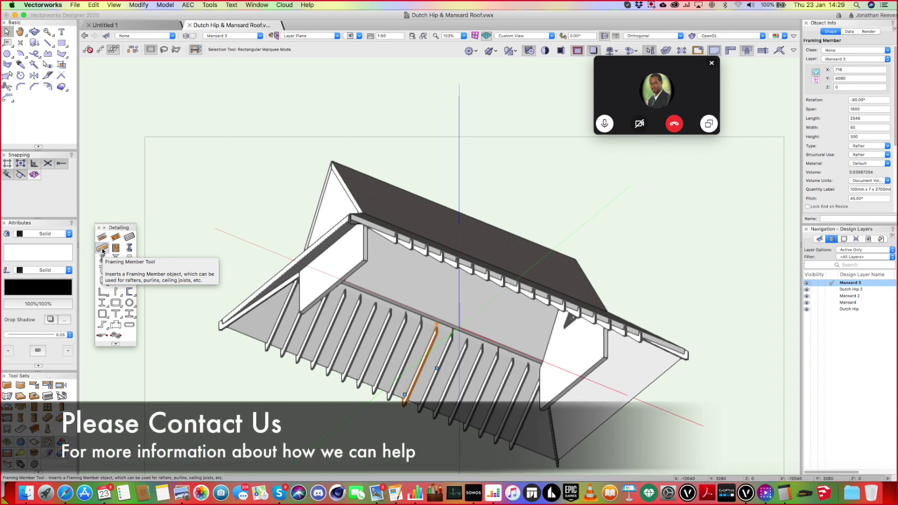
{"action": "left_click", "coordinate": [102, 248]}
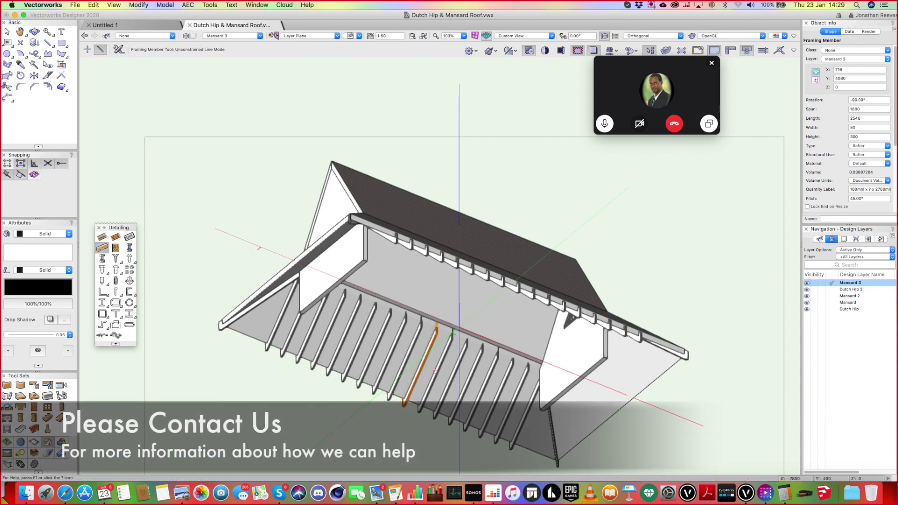
{"action": "key", "text": "super+5"}
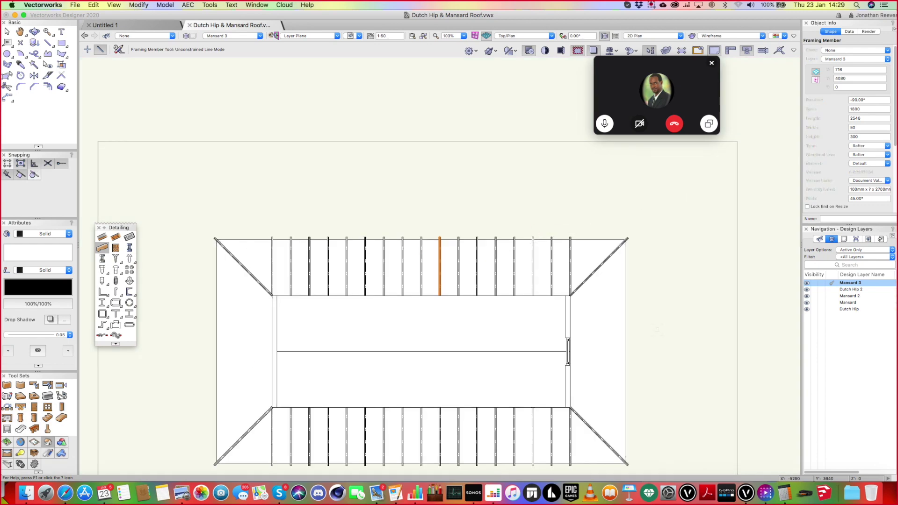